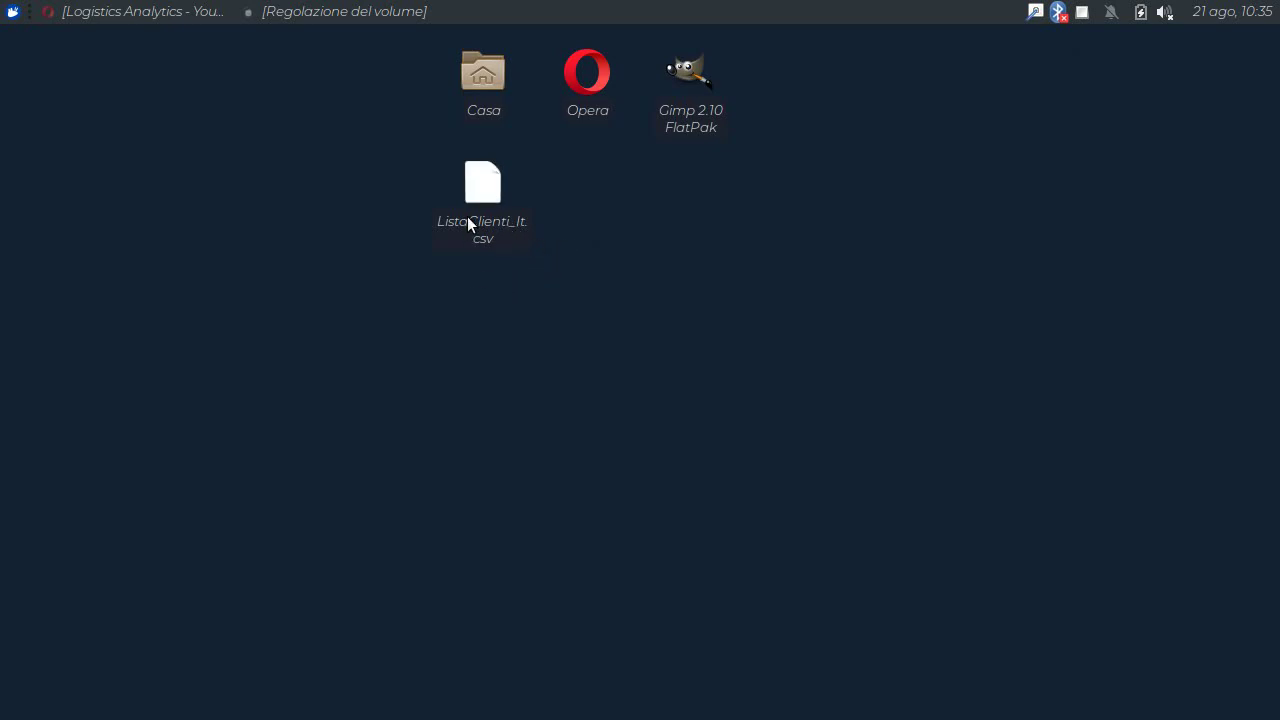
Select ListaClienti_It.csv on the desktop and bring up its context menu
click(482, 192)
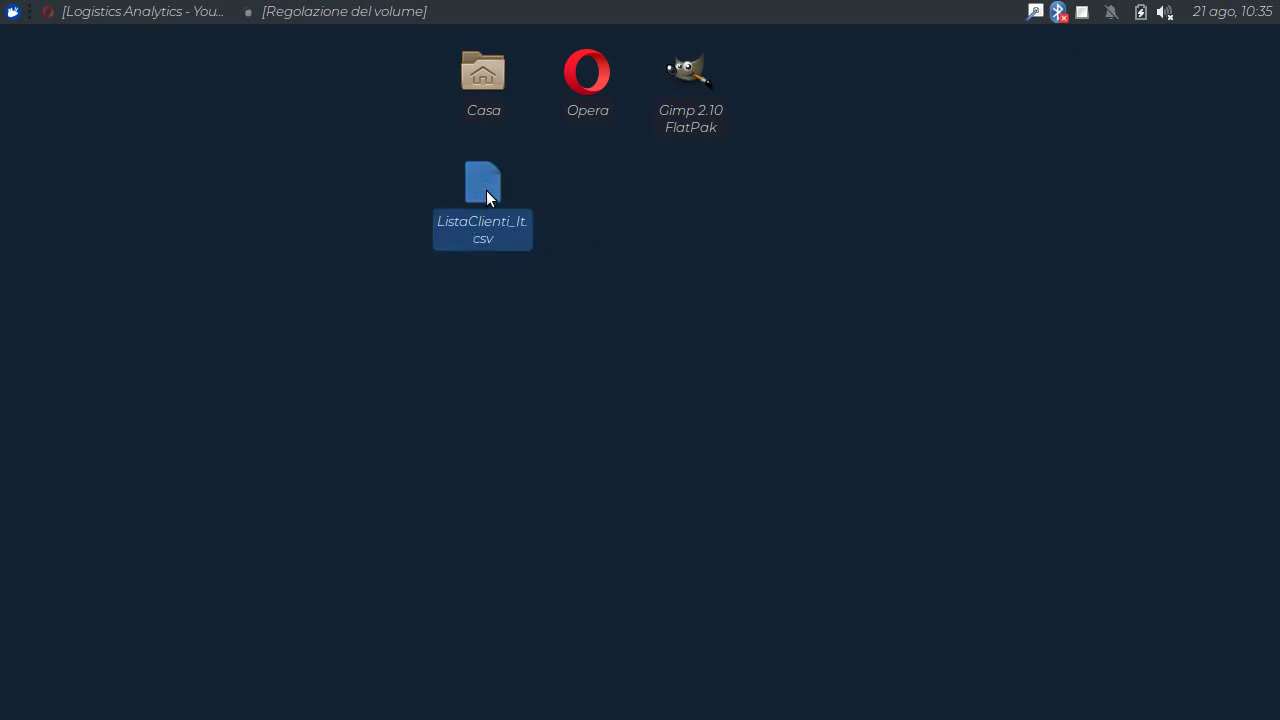
right_click(486, 187)
click(531, 229)
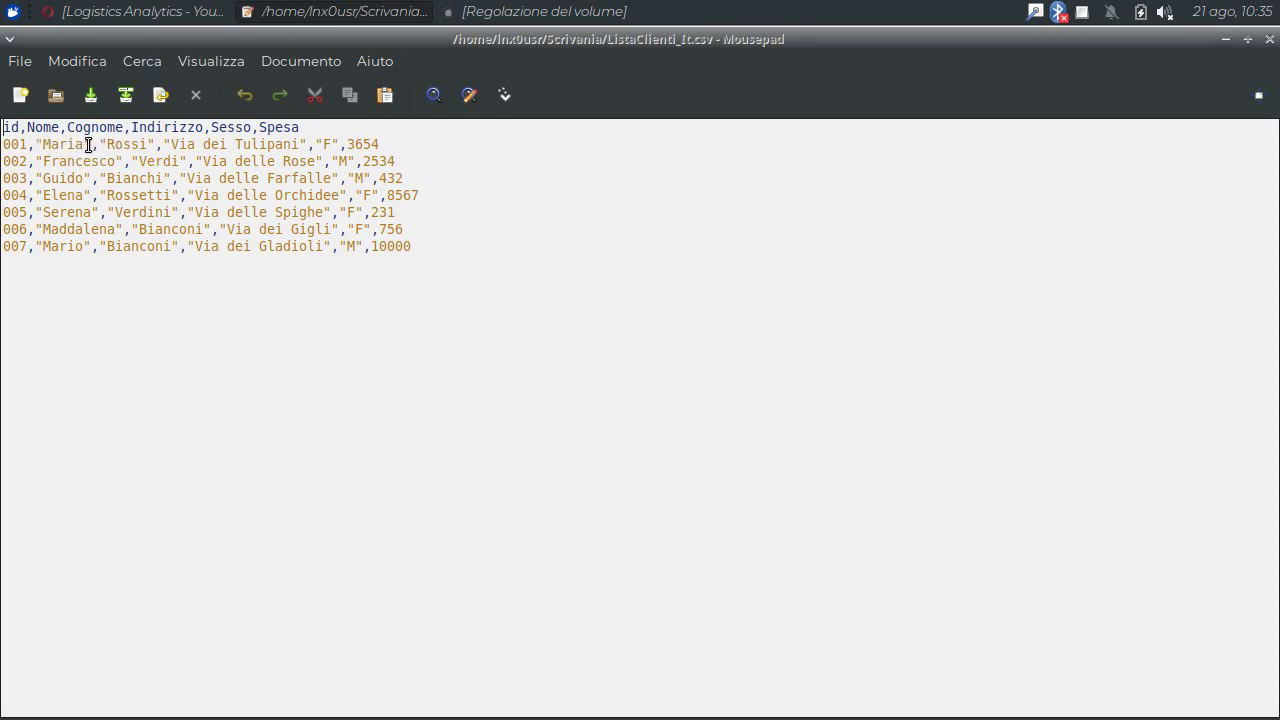
click(374, 144)
click(1270, 39)
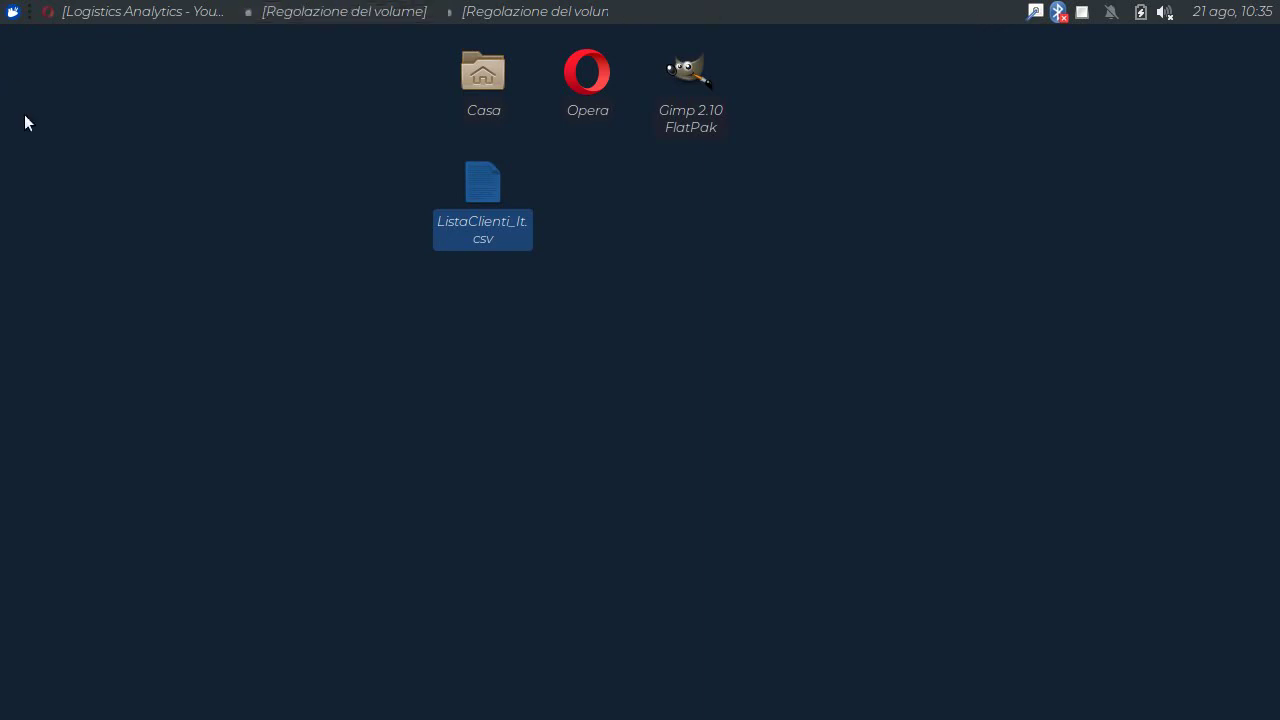
Import ListaClienti_It.csv into Calc split on Virgola, then widen the Cognome and Indirizzo columns
right_click(474, 187)
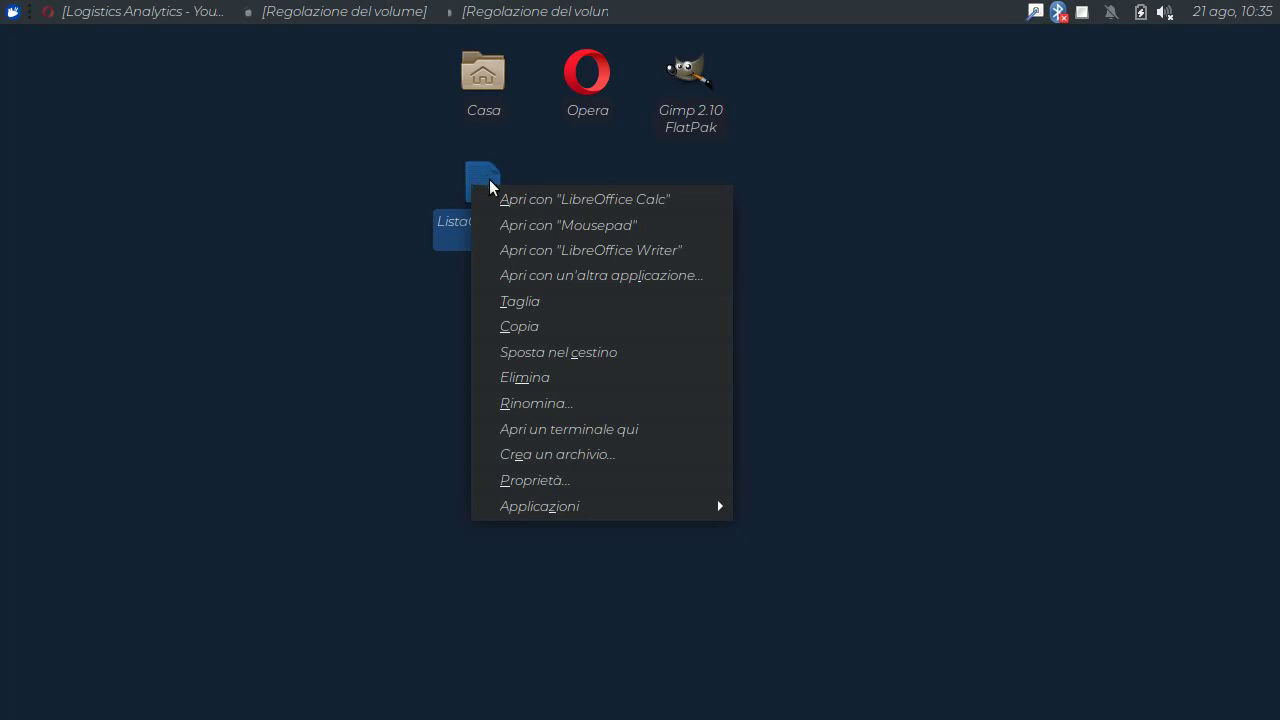
click(549, 198)
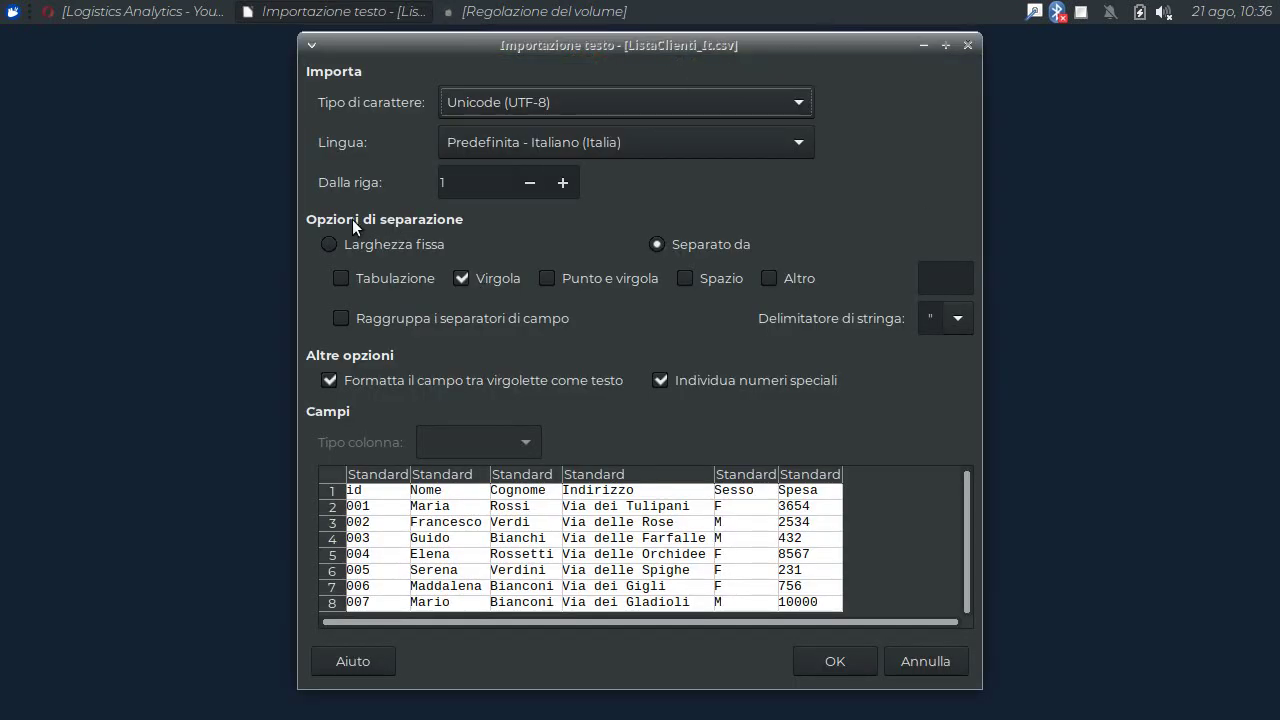
click(464, 274)
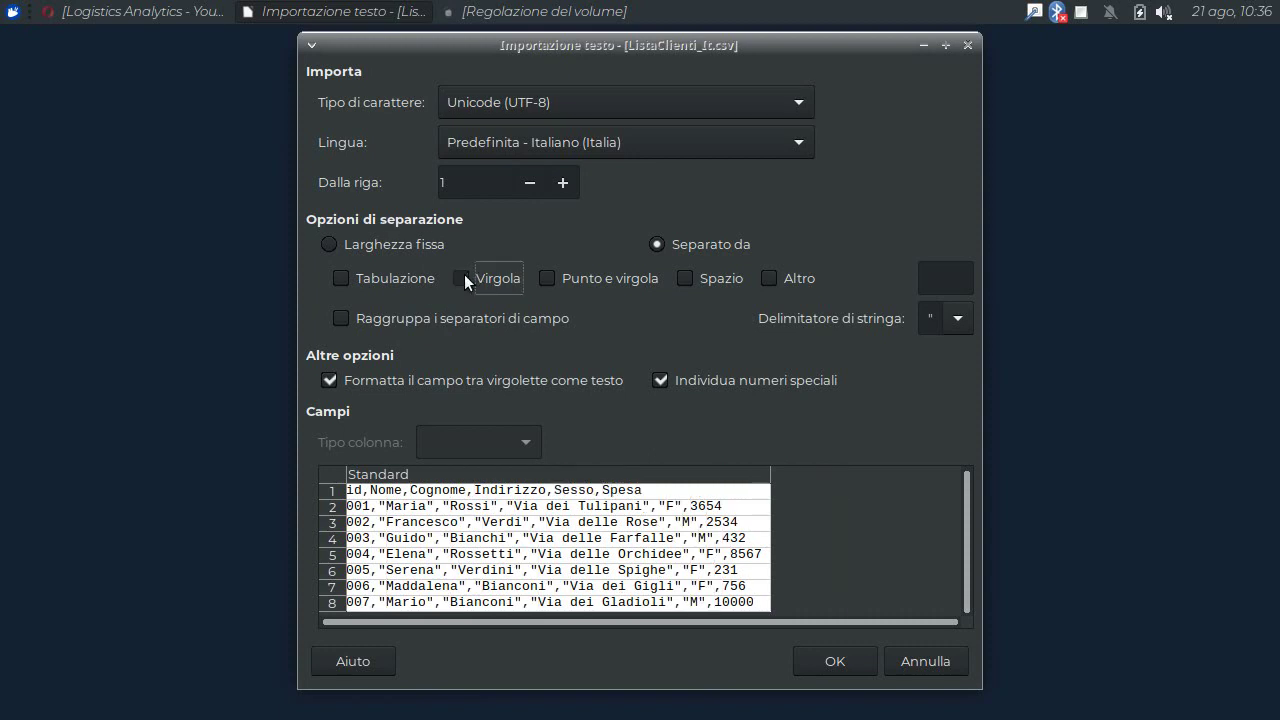
click(464, 274)
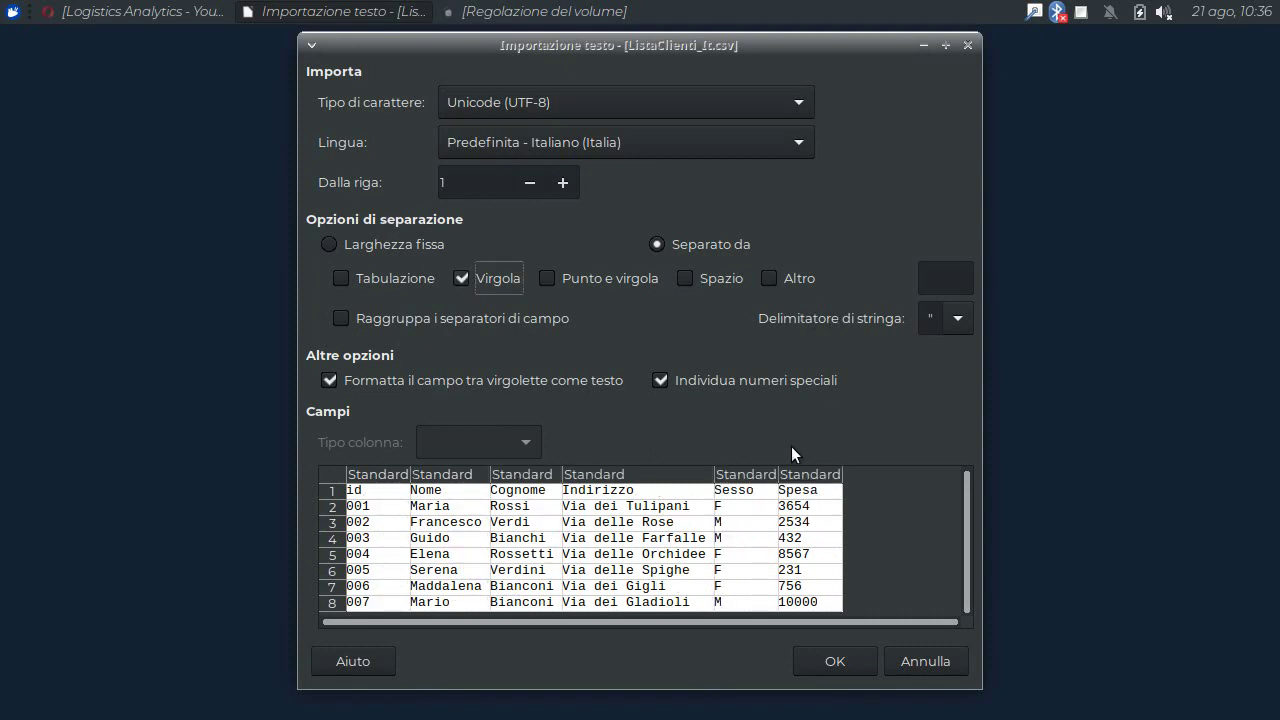
click(853, 660)
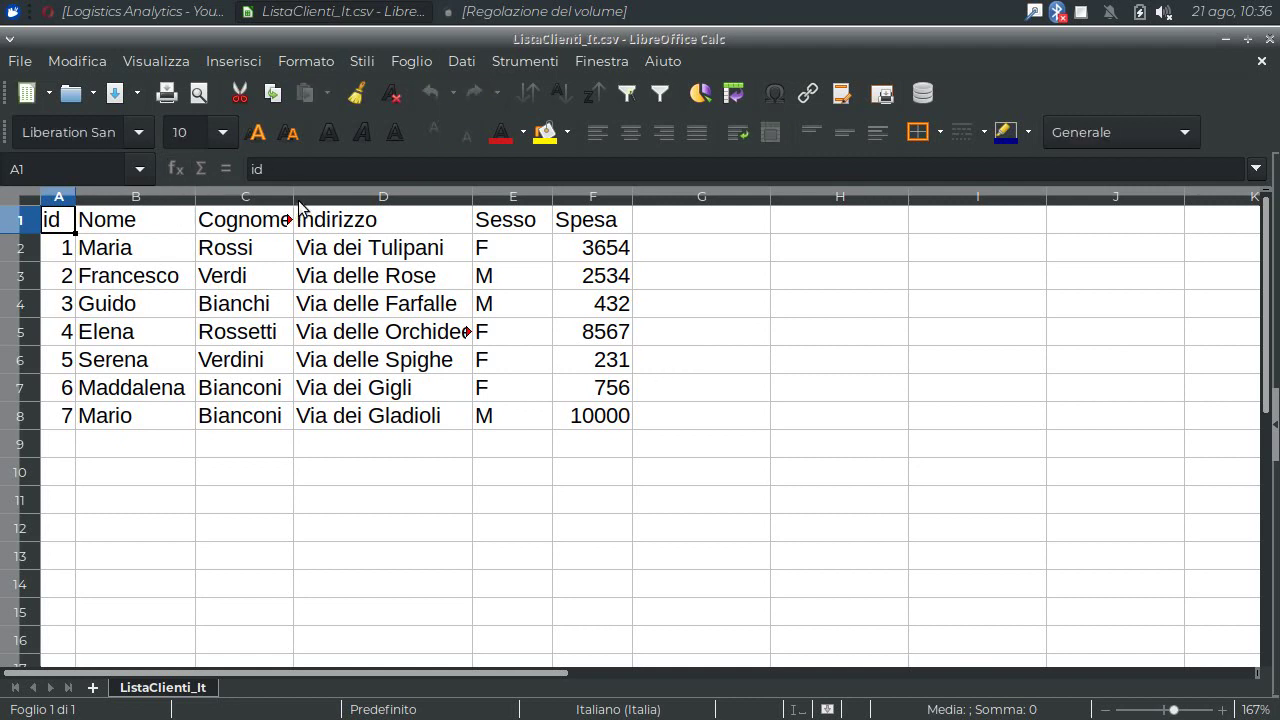
drag(294, 196, 358, 196)
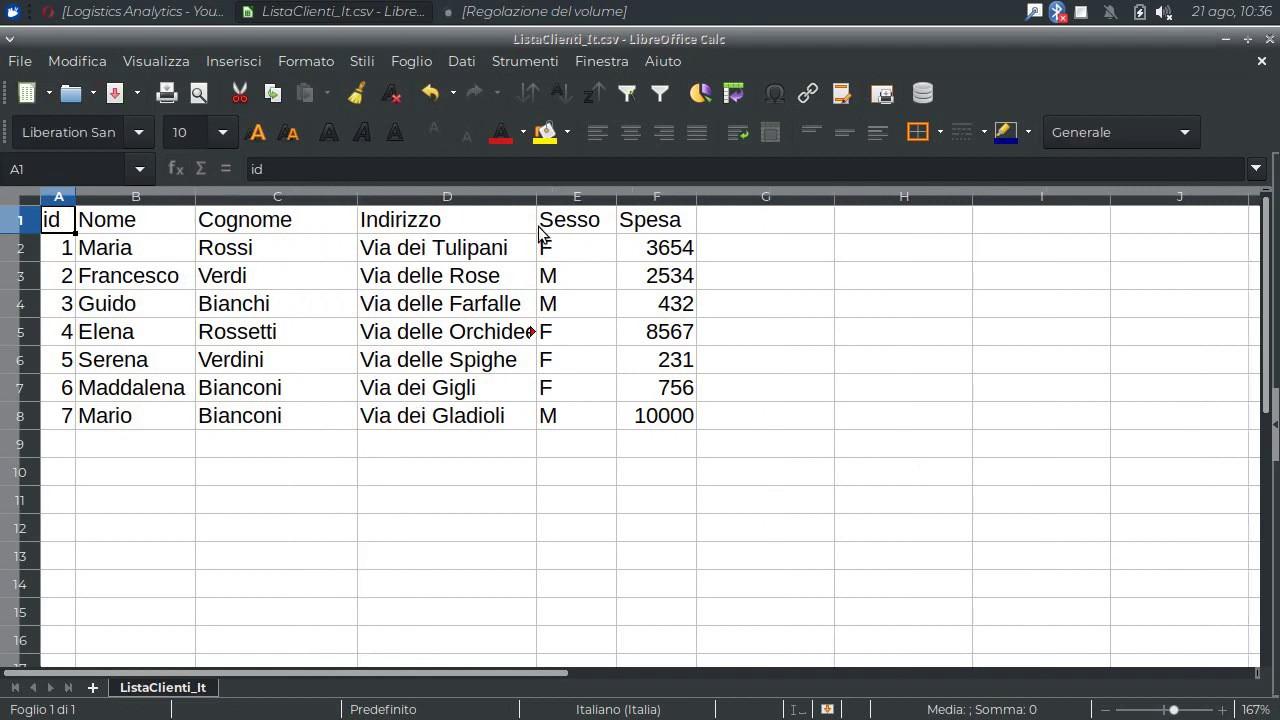
drag(537, 196, 601, 196)
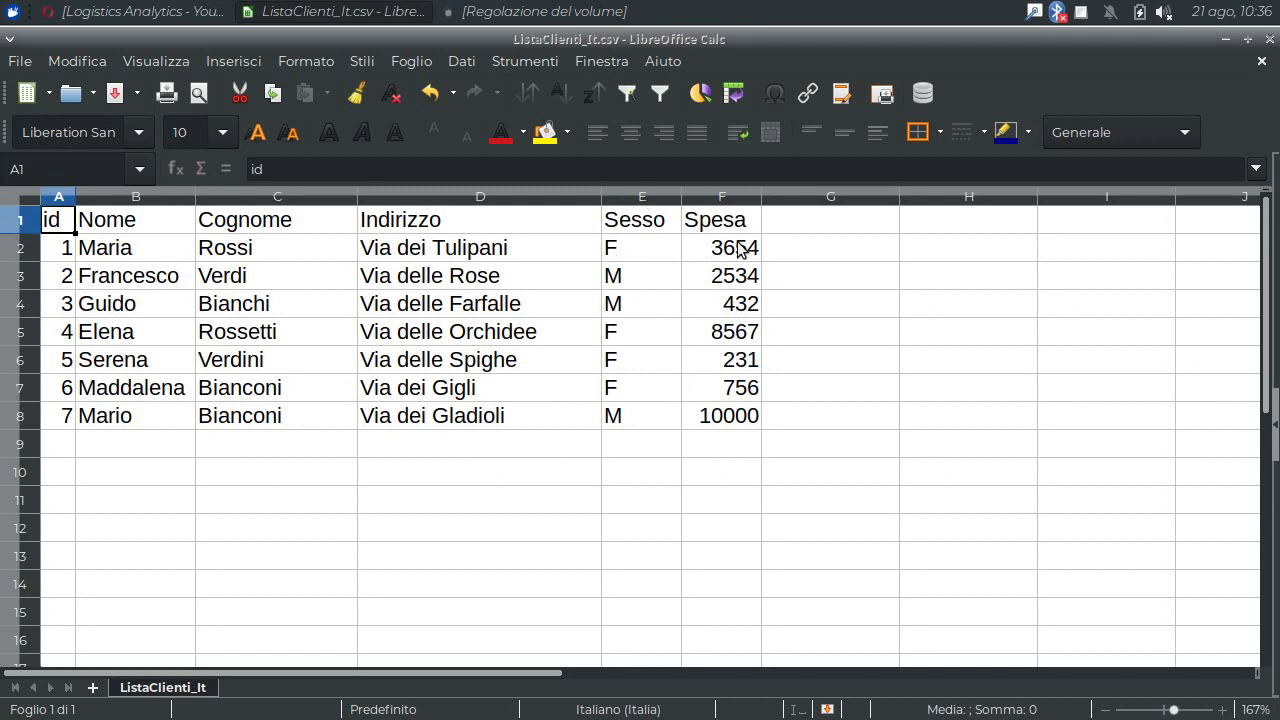
Format column F as EUR € currency, autofit its width, and check the F2 and F8 values
click(724, 197)
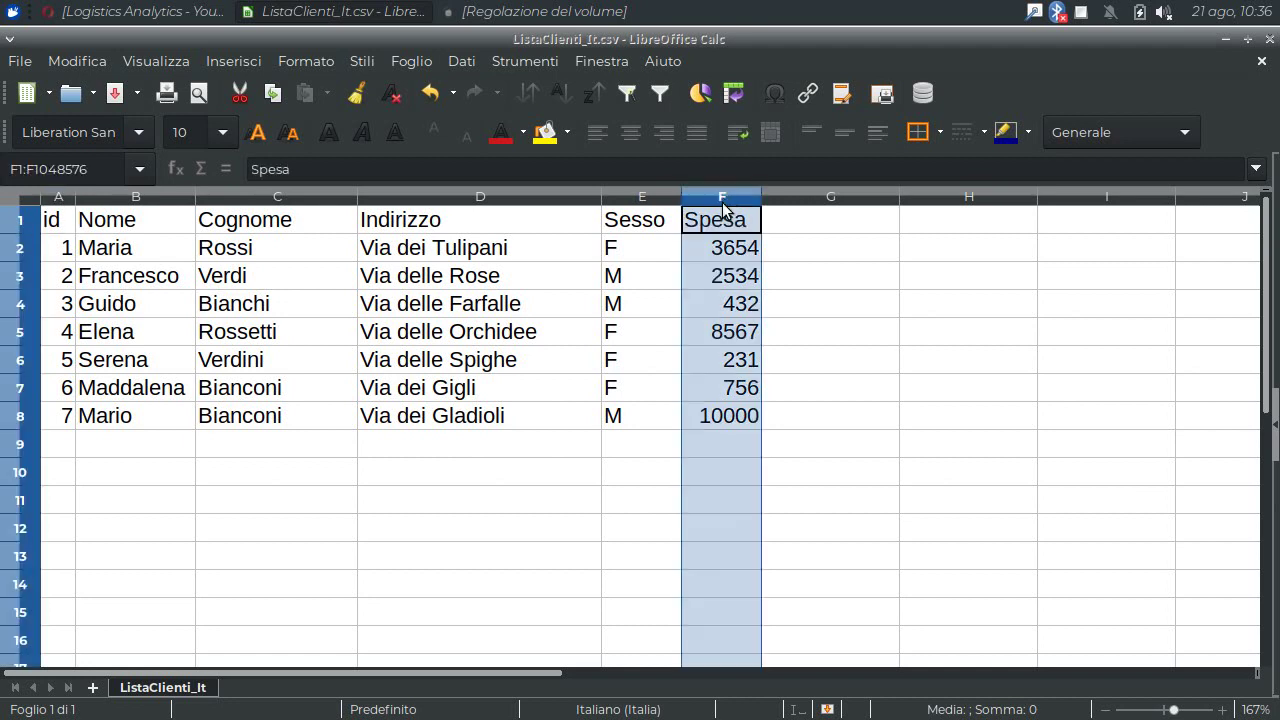
right_click(727, 257)
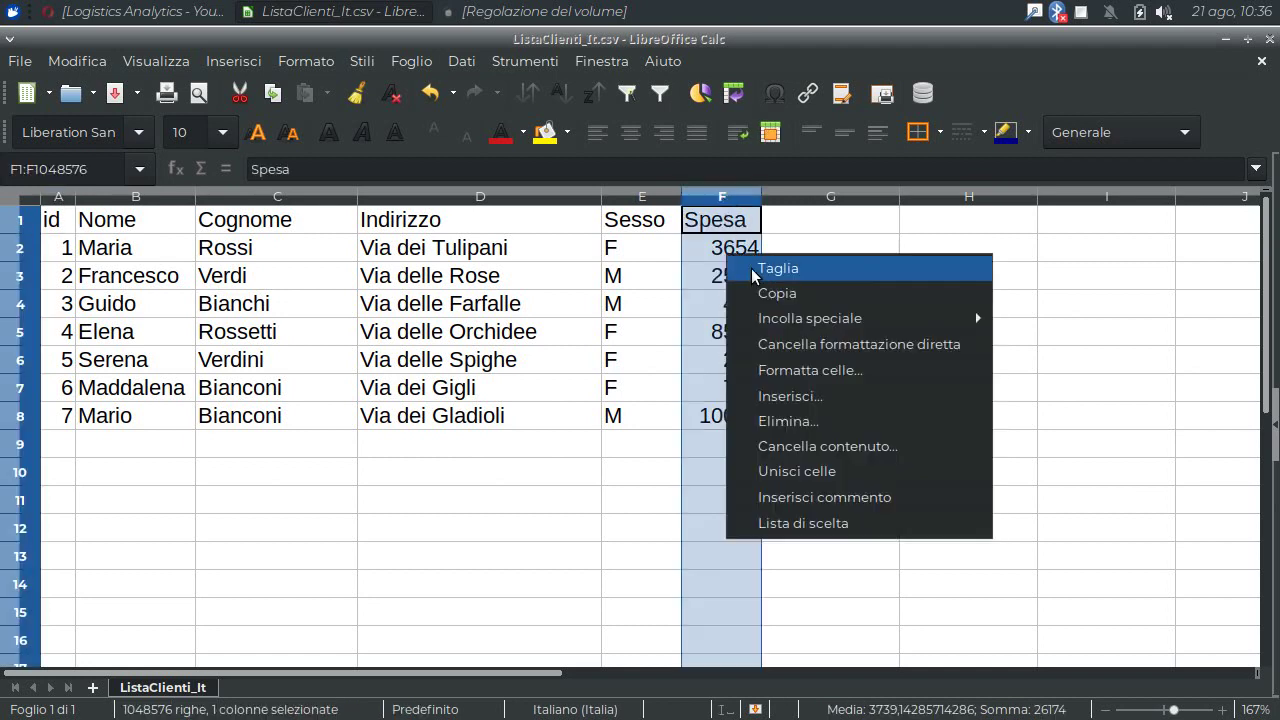
click(790, 368)
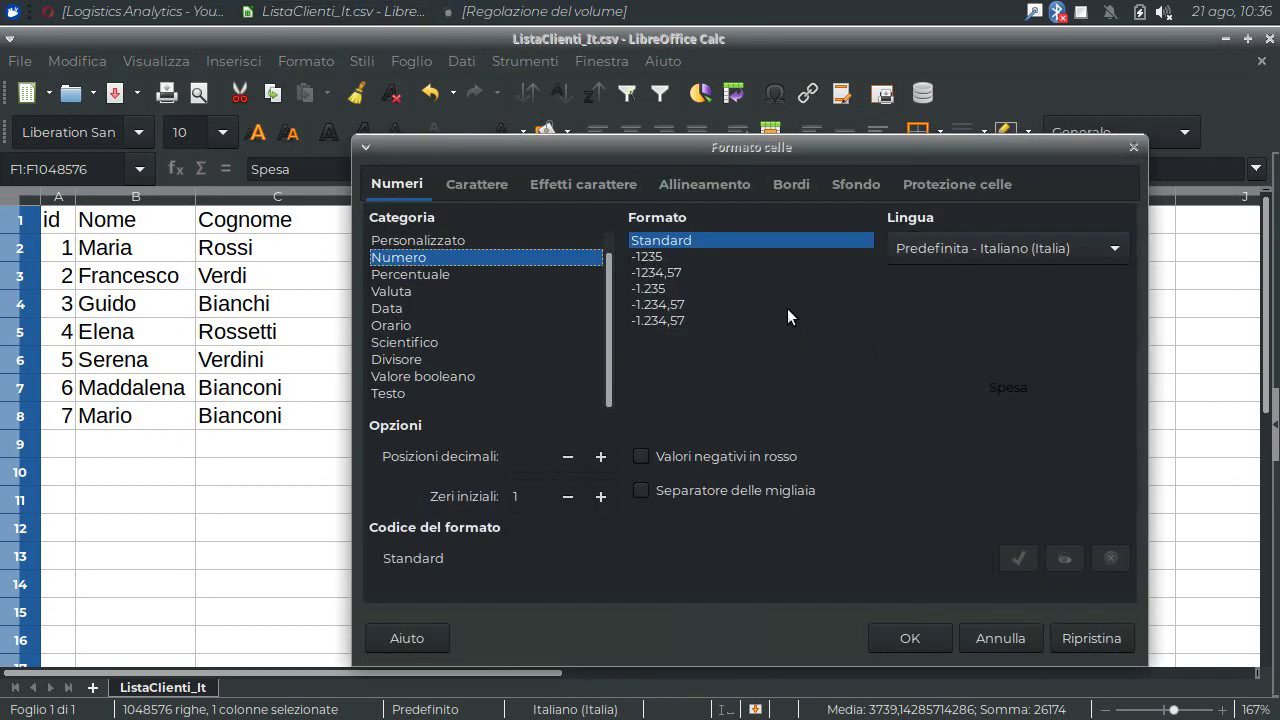
drag(755, 147, 769, 86)
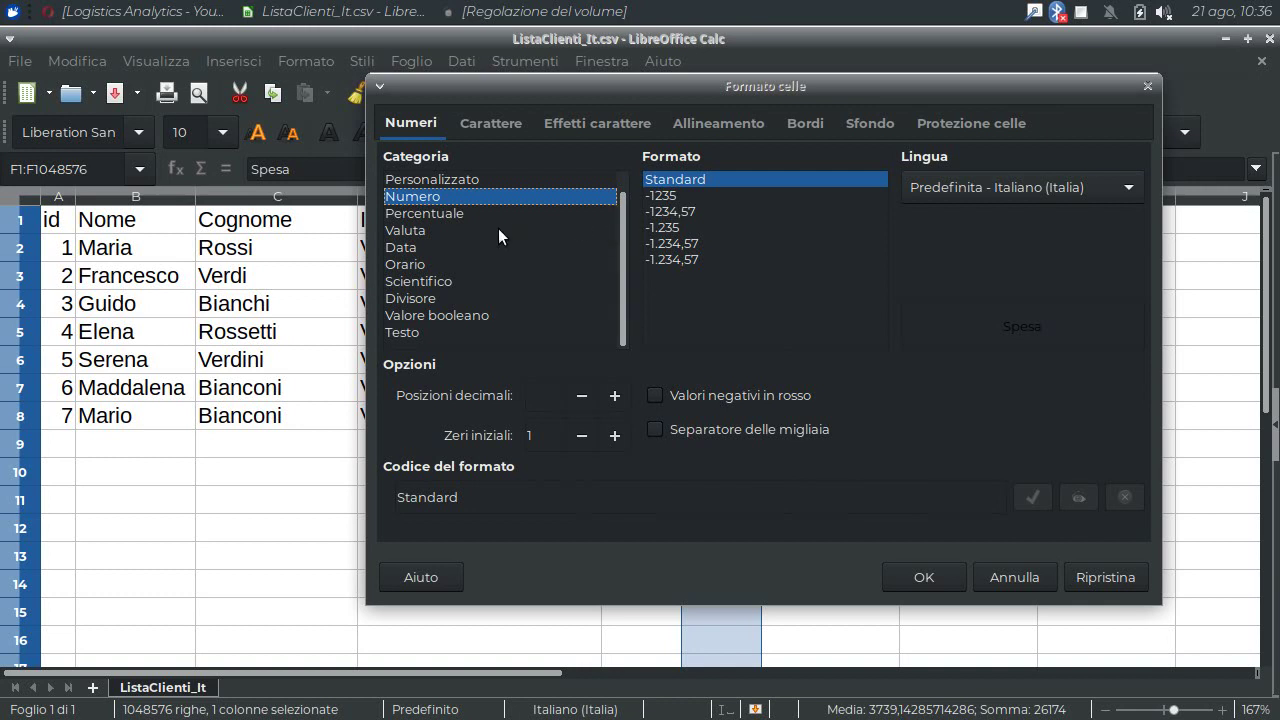
click(438, 230)
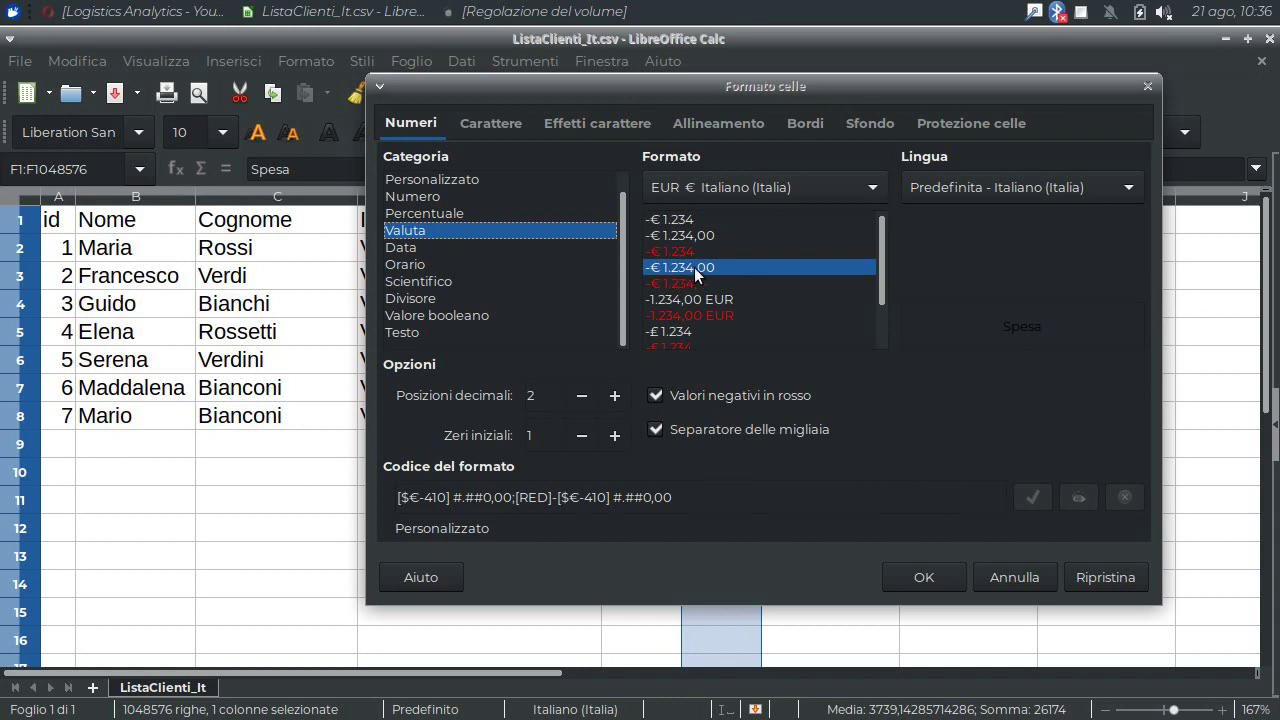
click(928, 577)
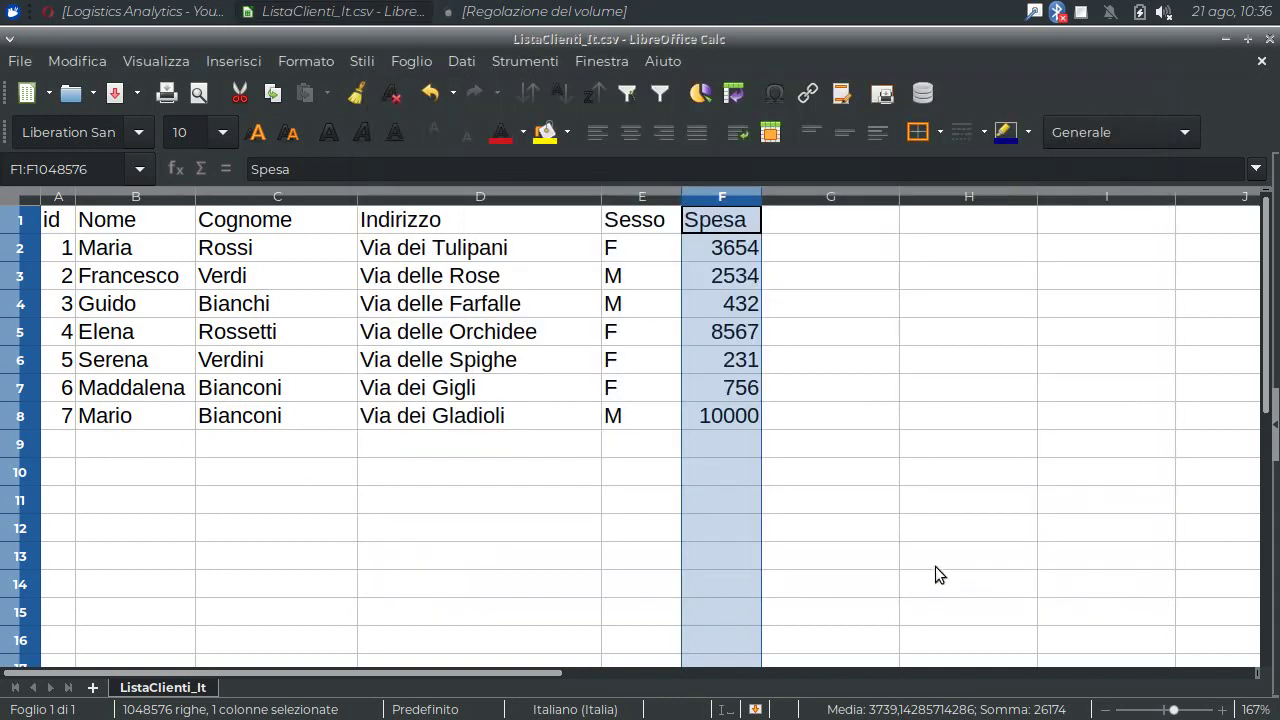
double_click(762, 190)
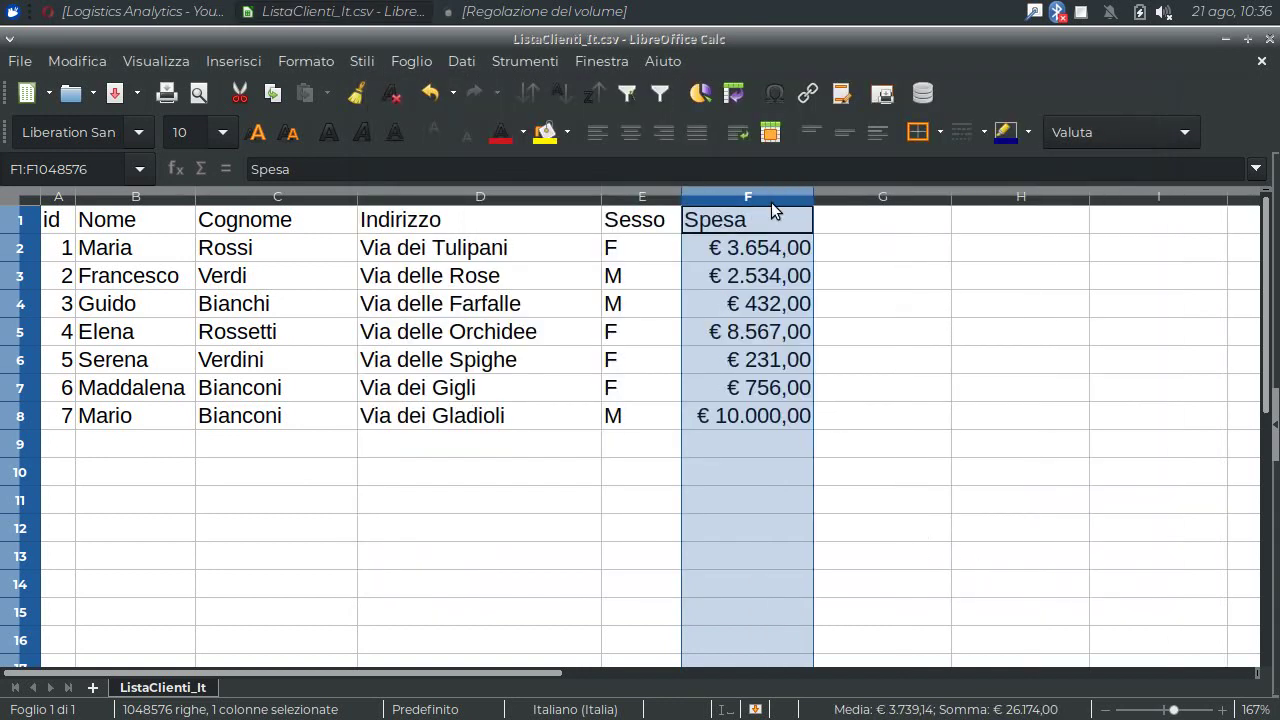
click(771, 285)
click(761, 425)
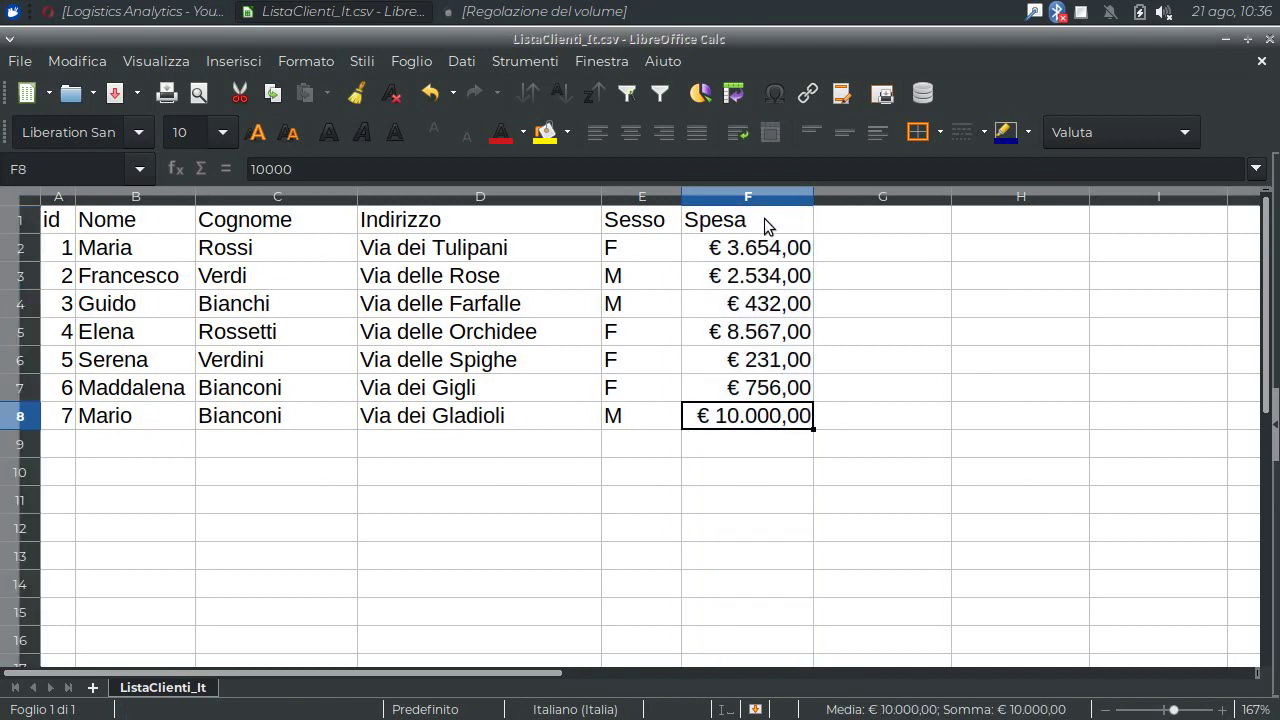
click(771, 251)
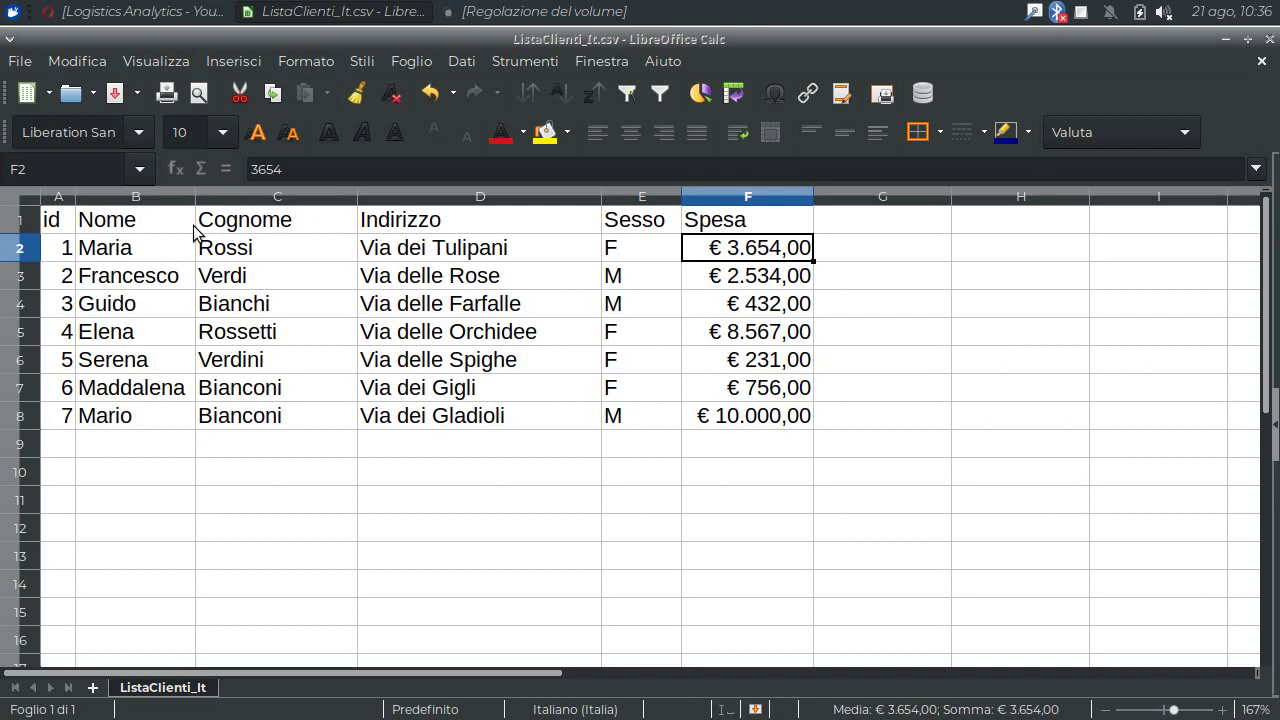
Insert a new column B left of Nome with the heading SALUTI
right_click(143, 197)
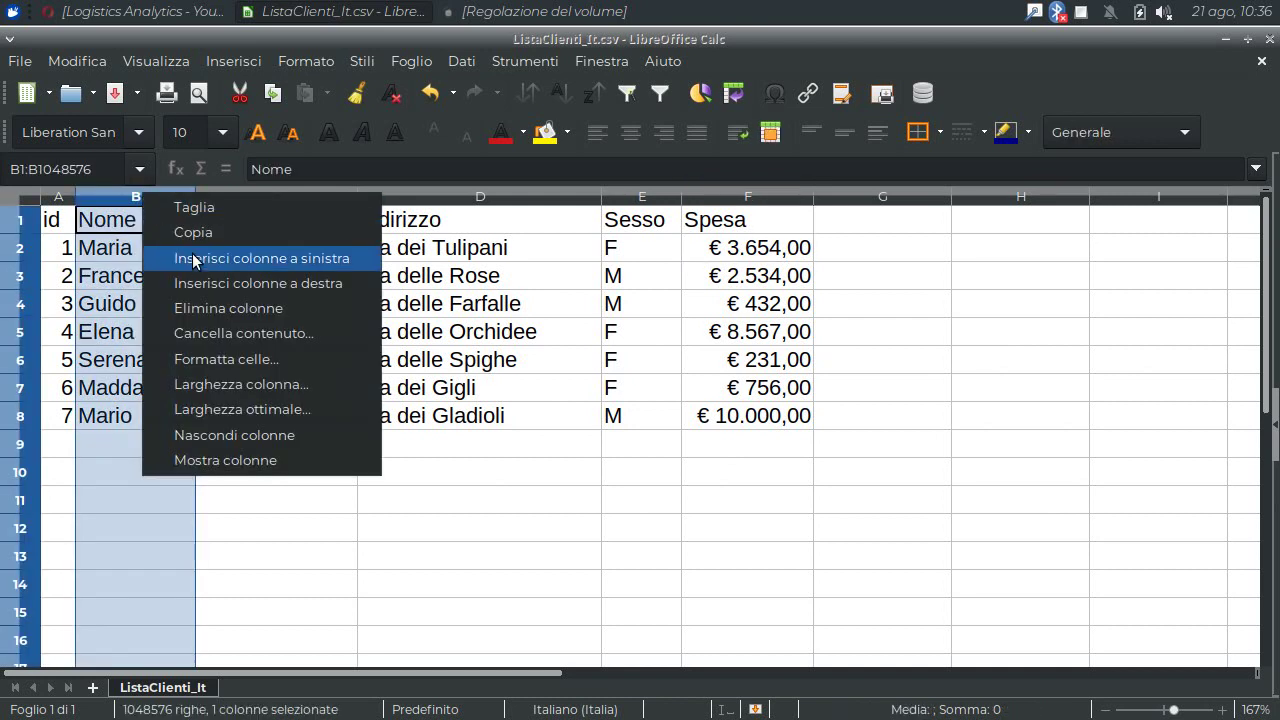
click(200, 258)
click(165, 223)
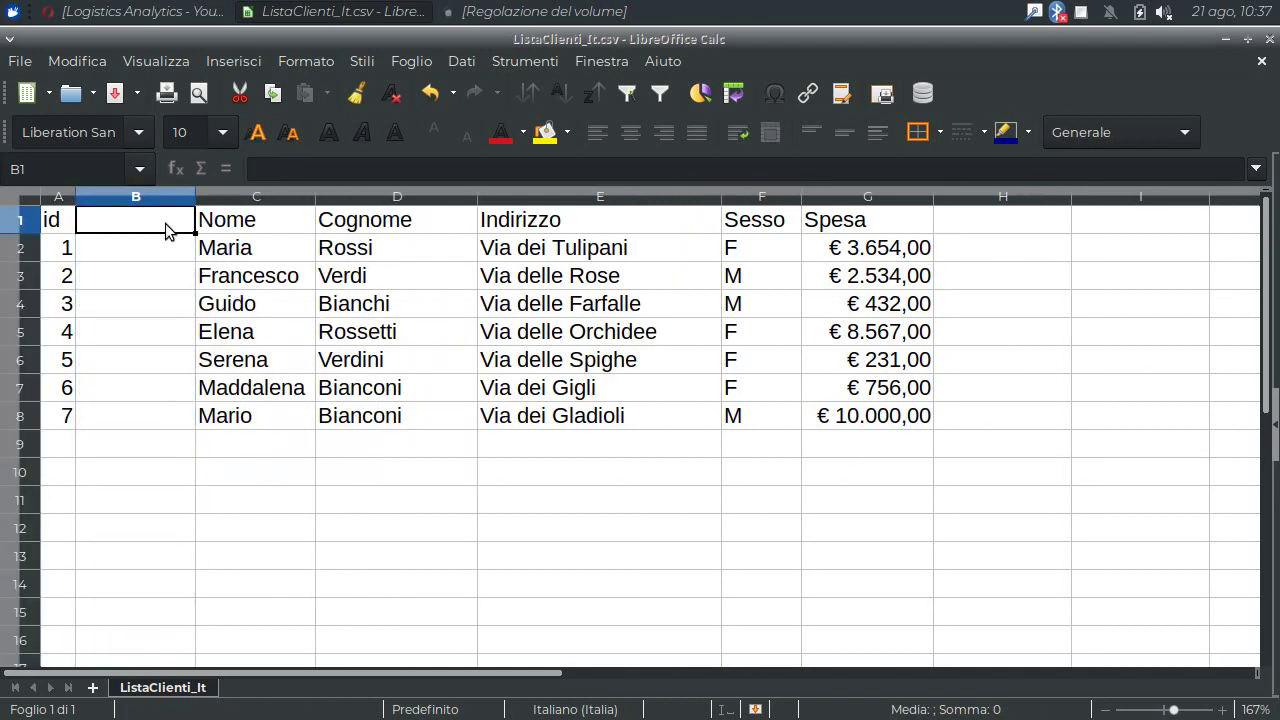
text(SALUTI)
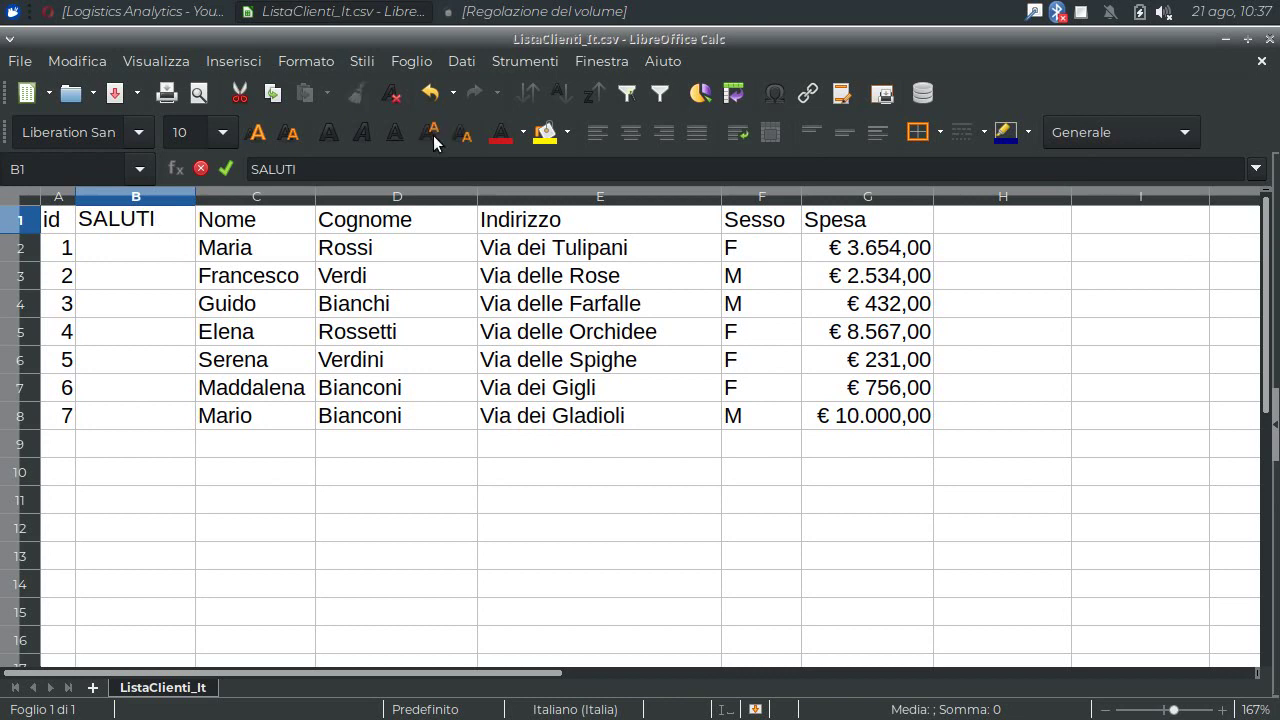
click(156, 256)
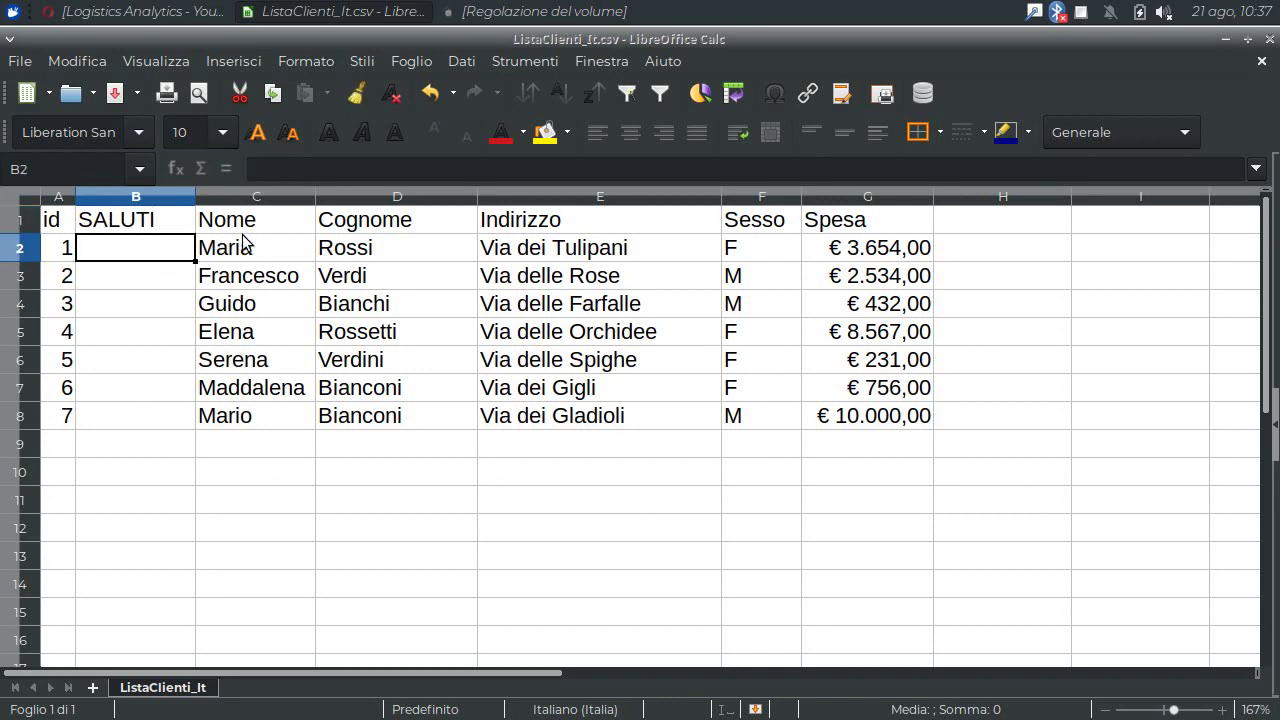
Enter =SE(F2="F";"Carissima";"Carissimo") in cell B2
text(=se()
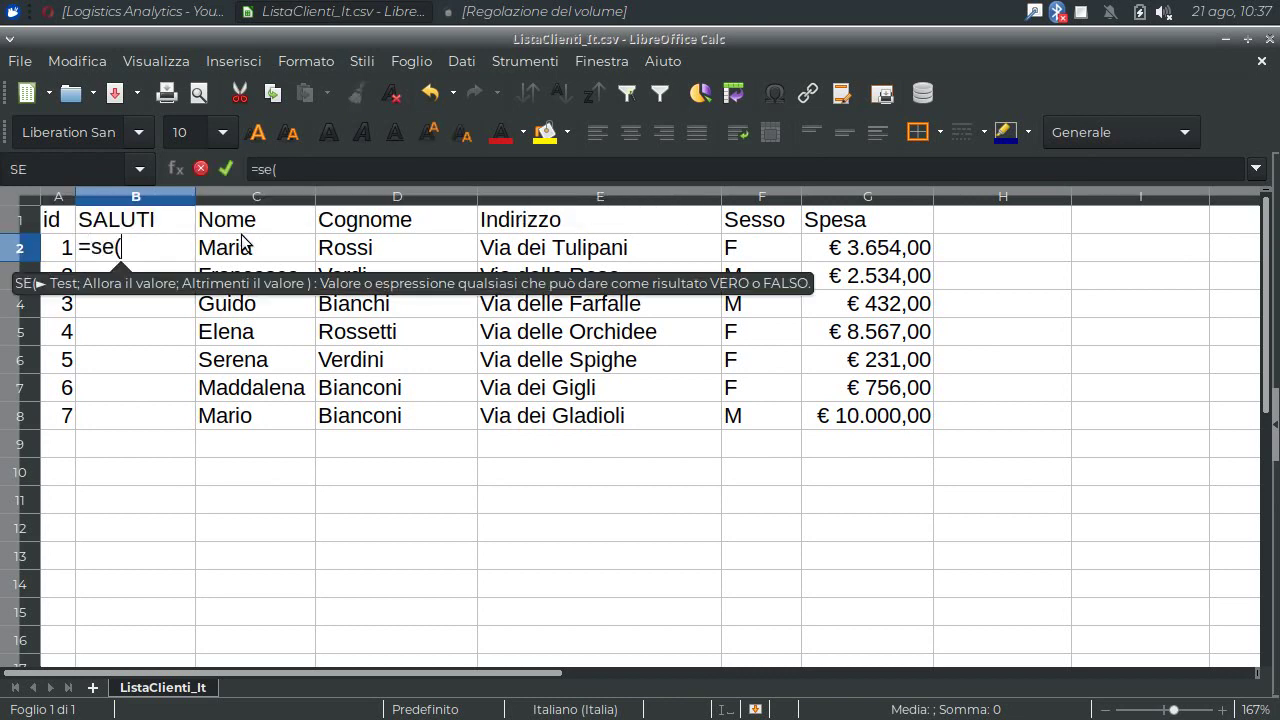
click(766, 250)
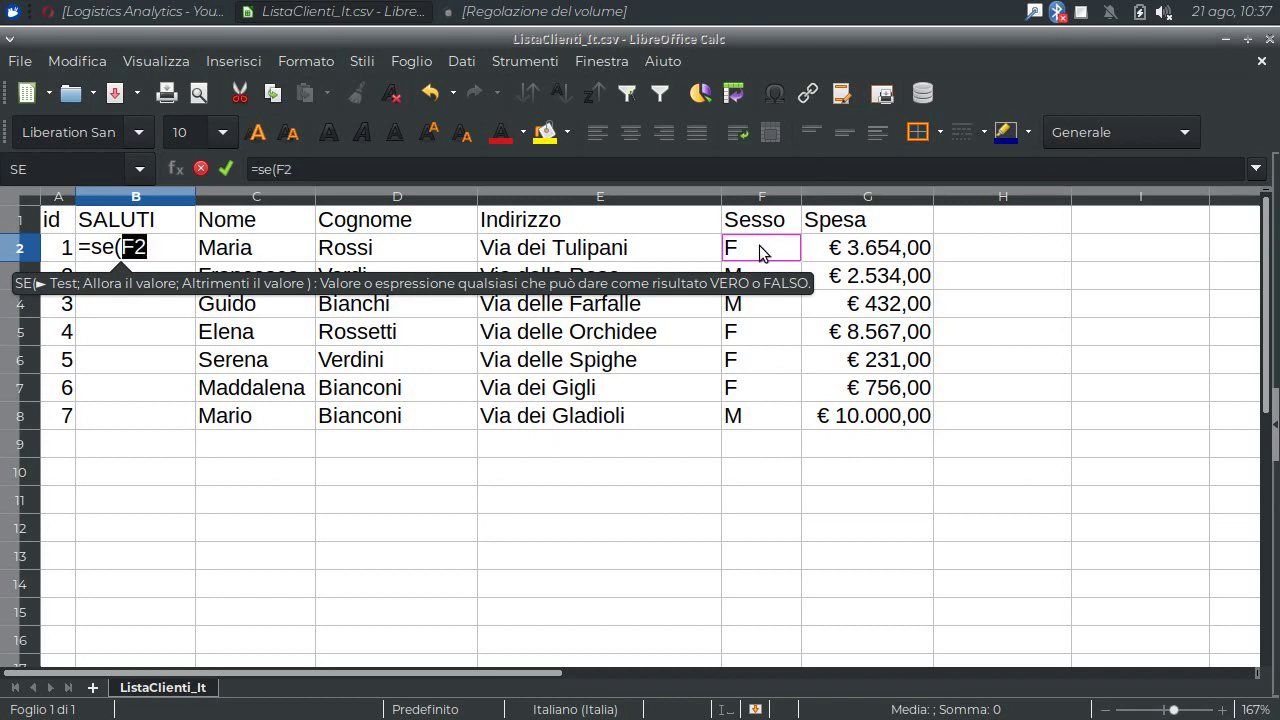
text(=)
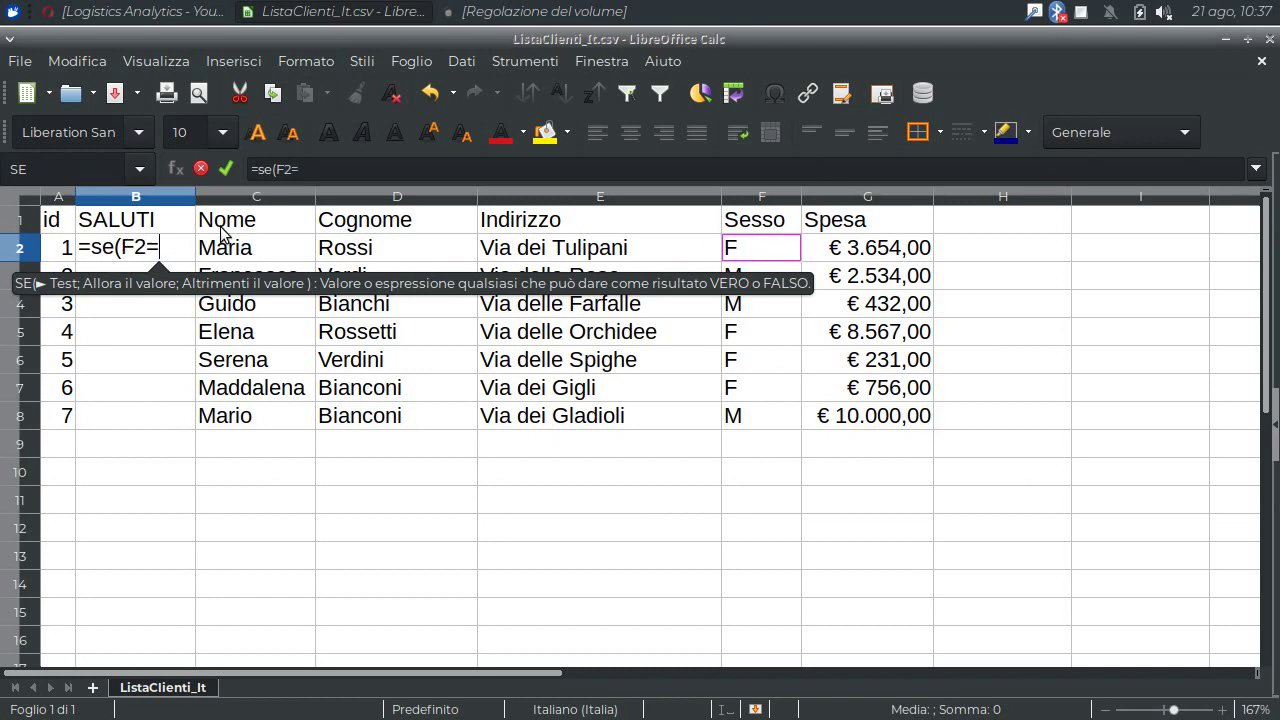
text("F")
text(;"Cari)
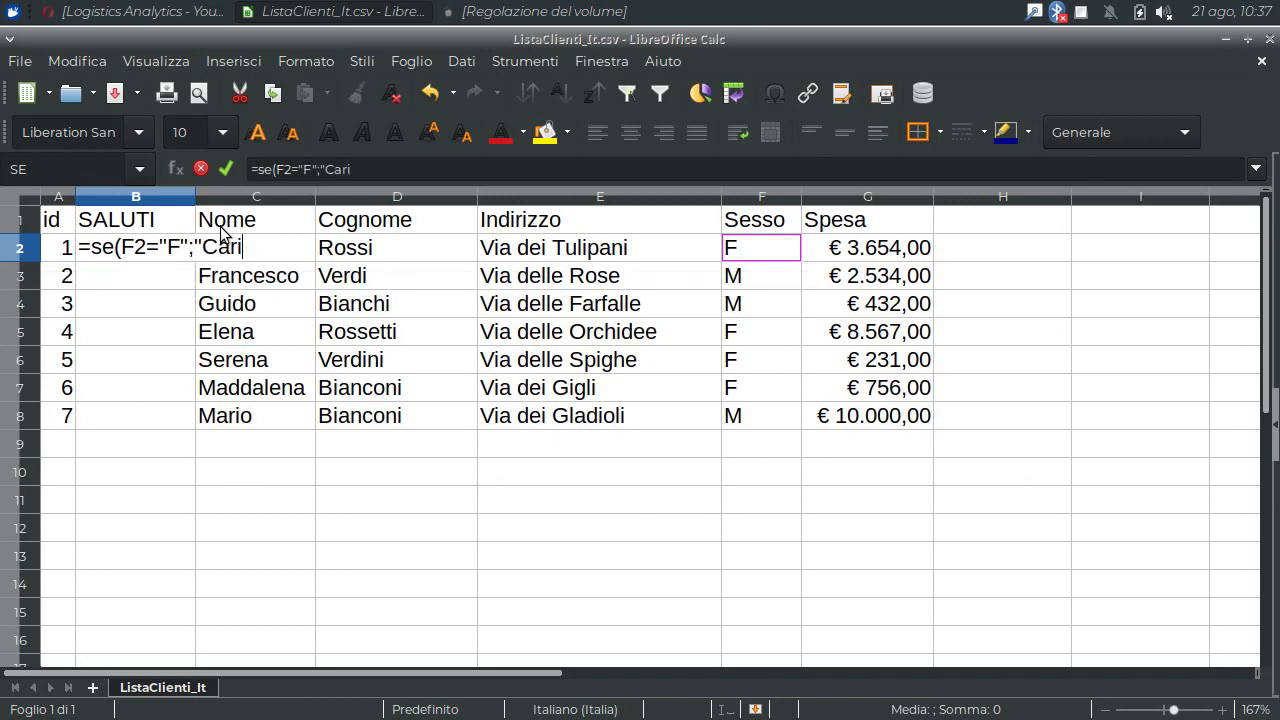
text(ssima";)
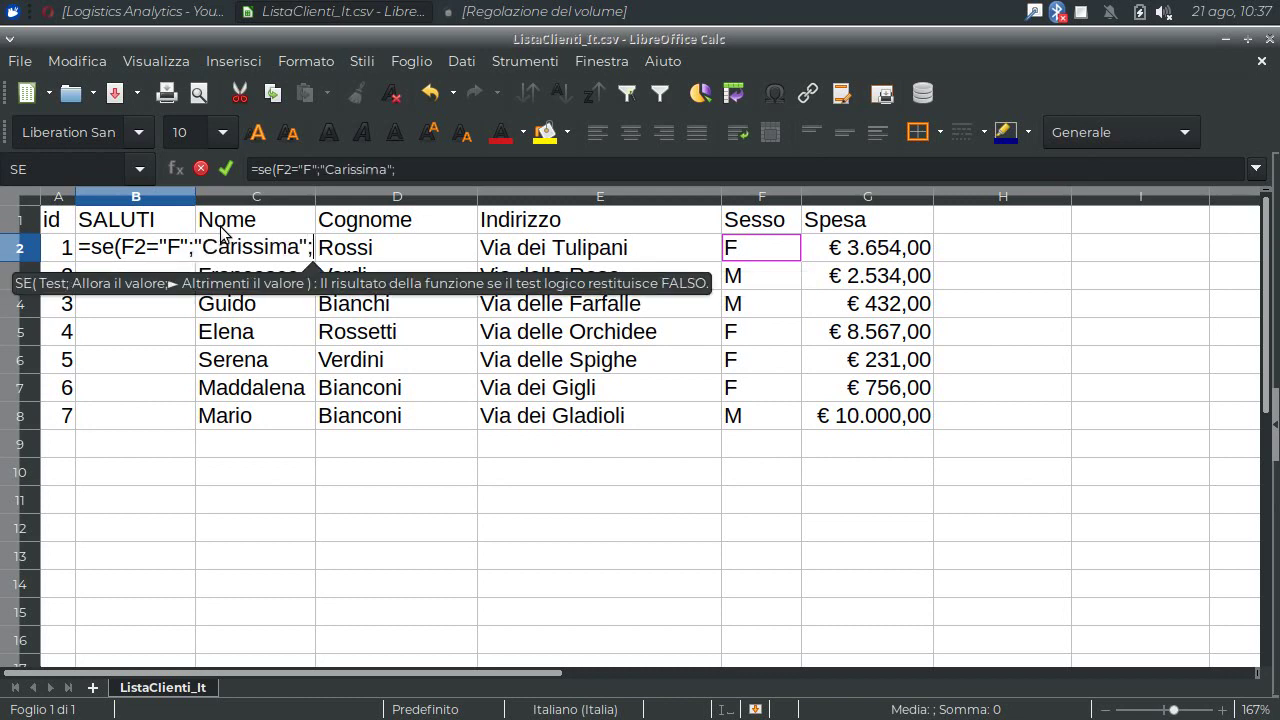
text("Cariss)
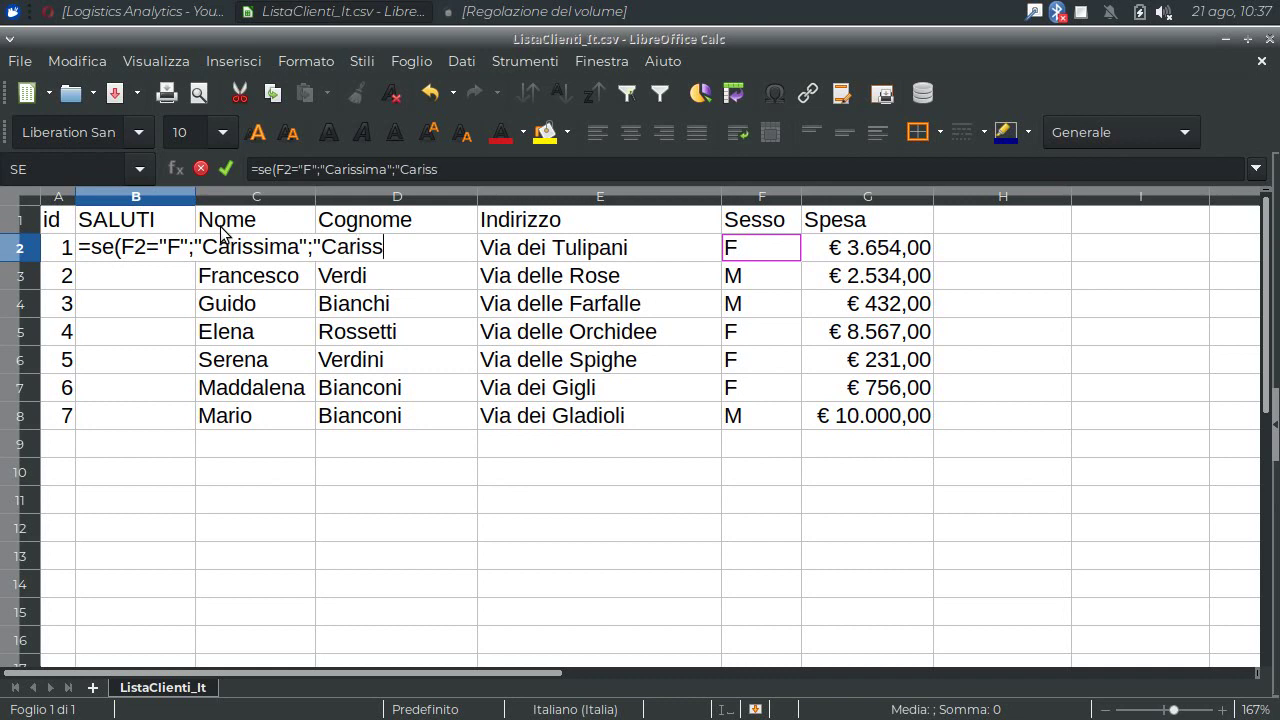
text(imo"))
key(Return)
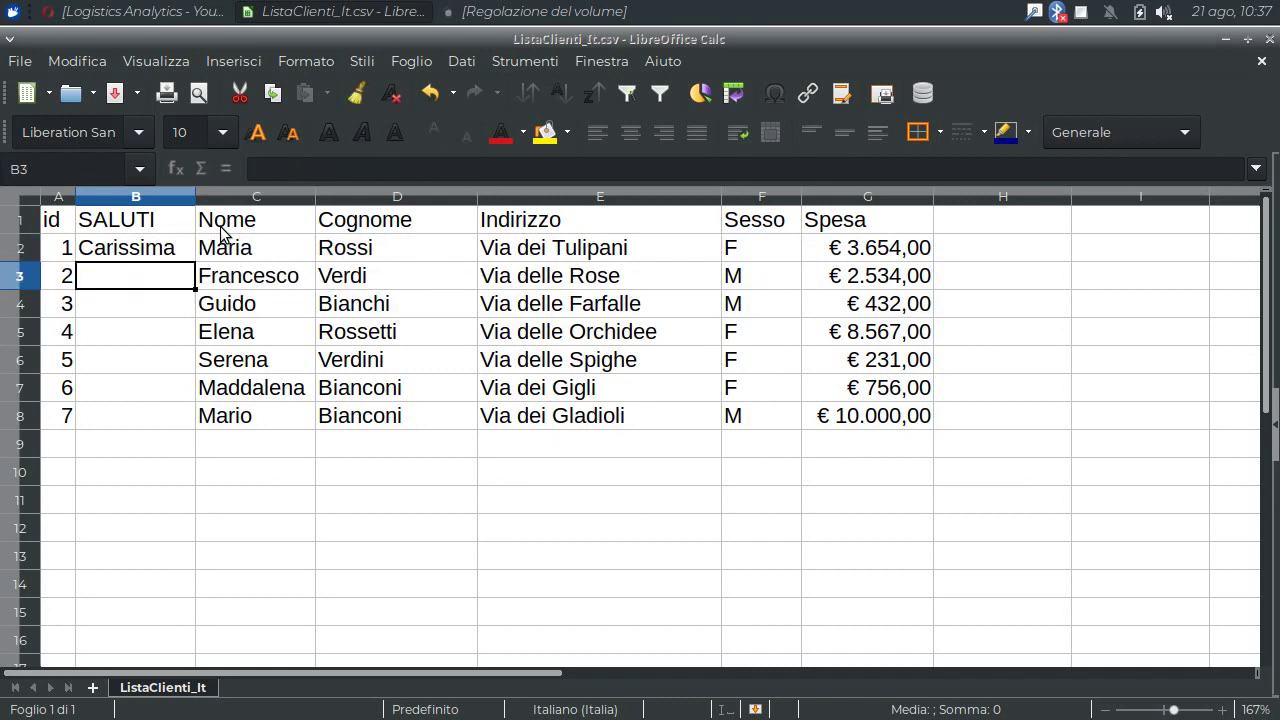
click(166, 246)
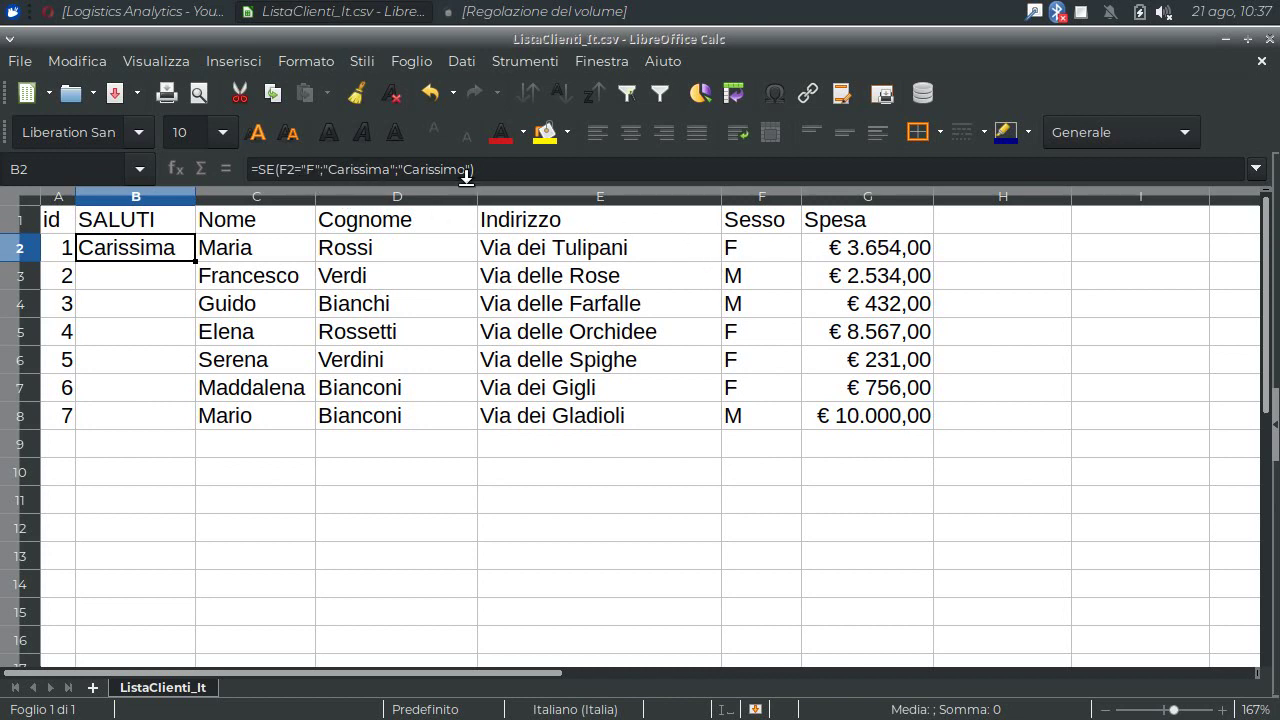
Fill the greeting formula down to row 8 and check cells B3, B4, B5 and B8
double_click(195, 260)
click(168, 285)
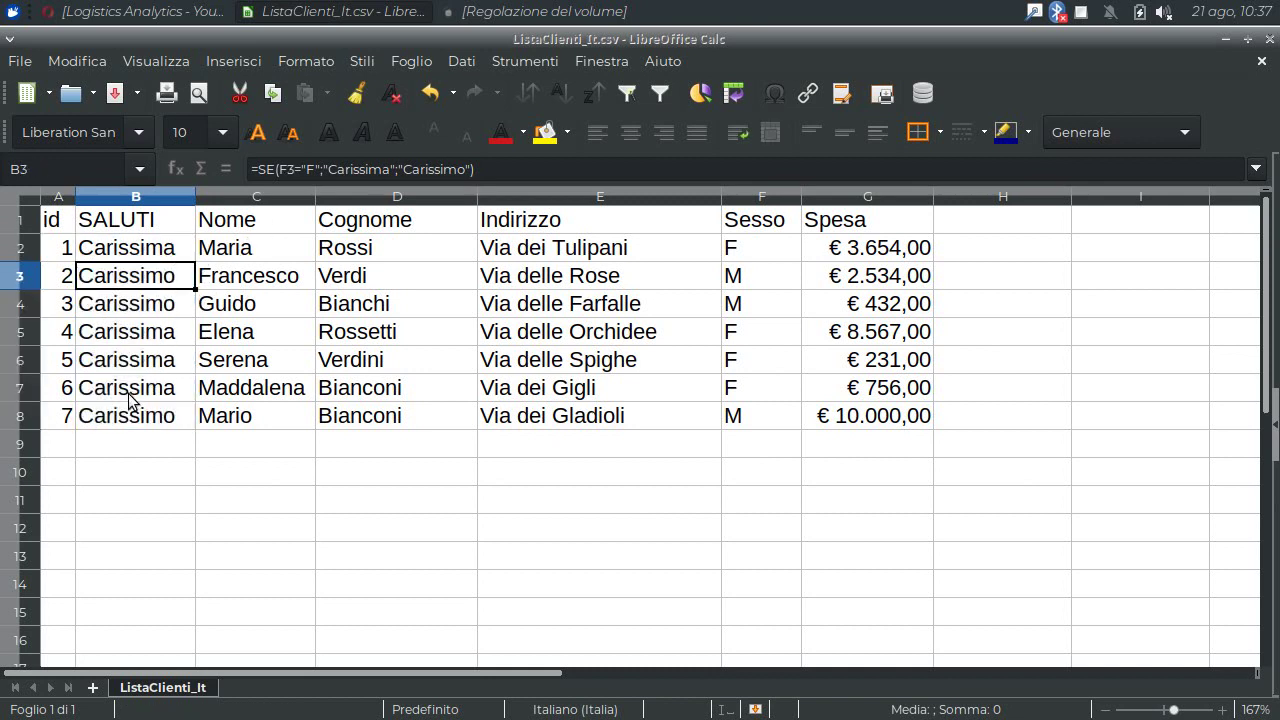
click(163, 306)
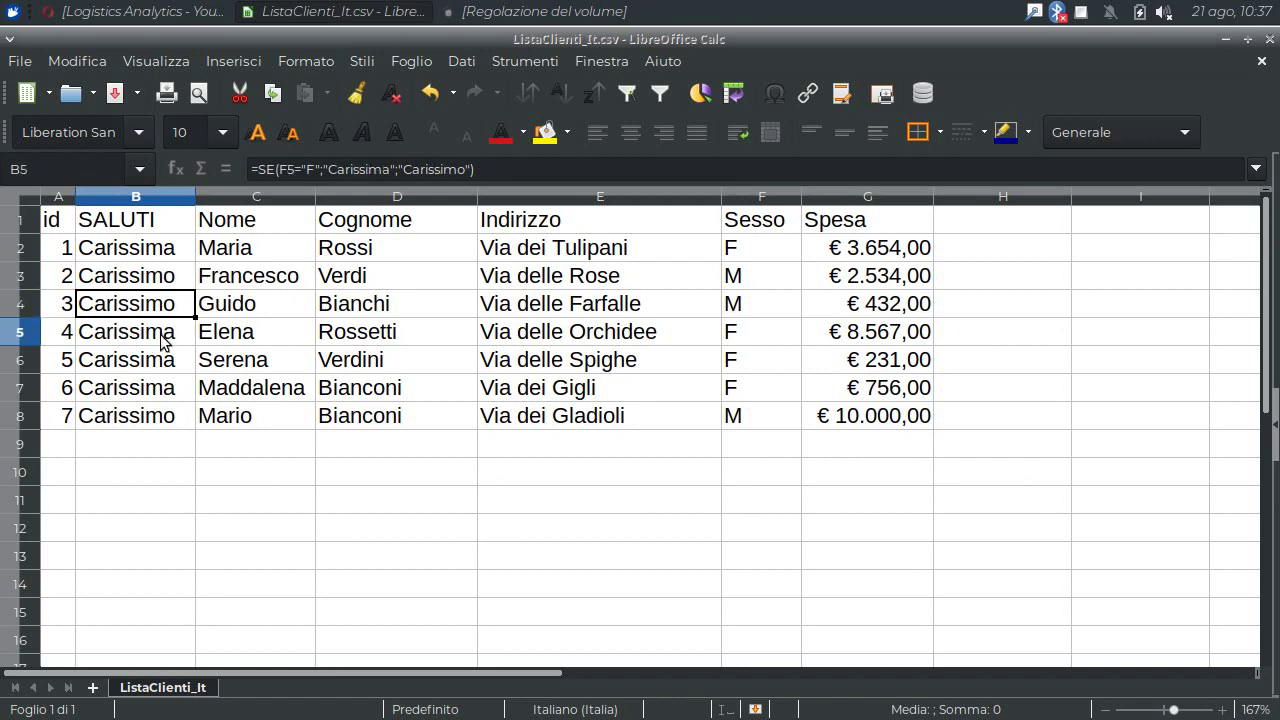
click(165, 338)
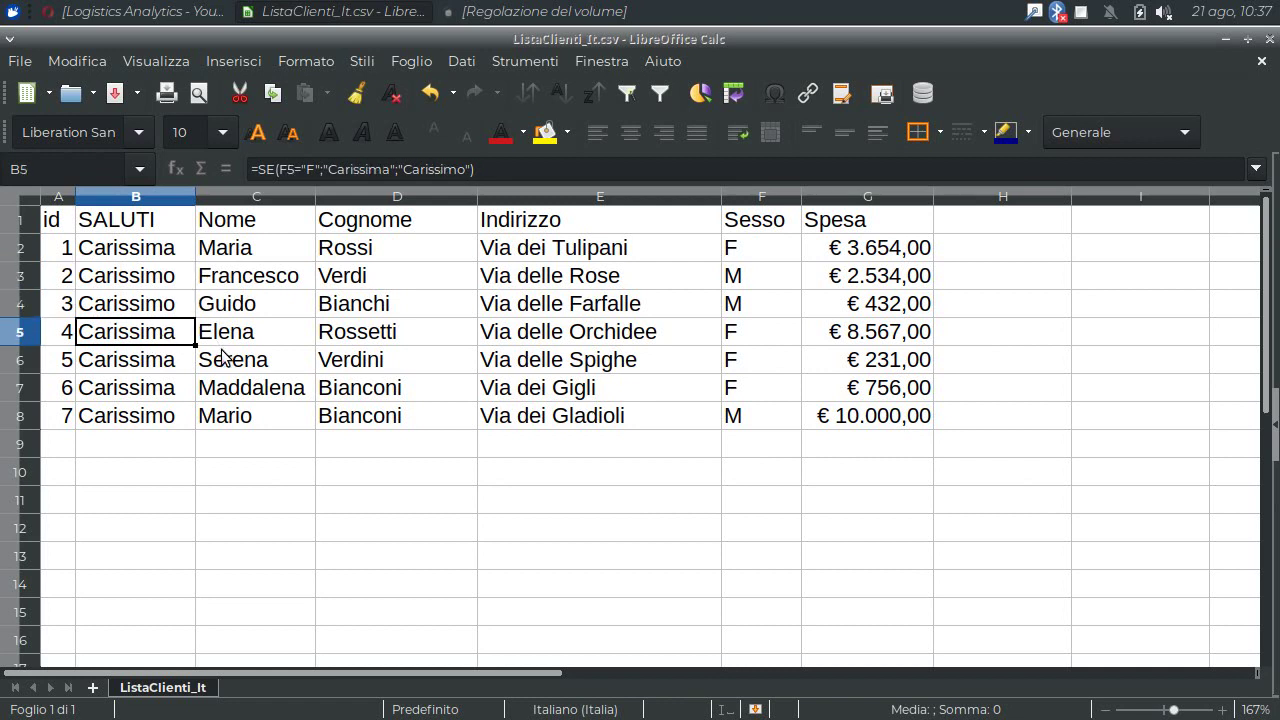
click(158, 424)
Save as ODF spreadsheet ListaClienti_It.ods, close Calc, and place the icon beside the CSV
click(55, 219)
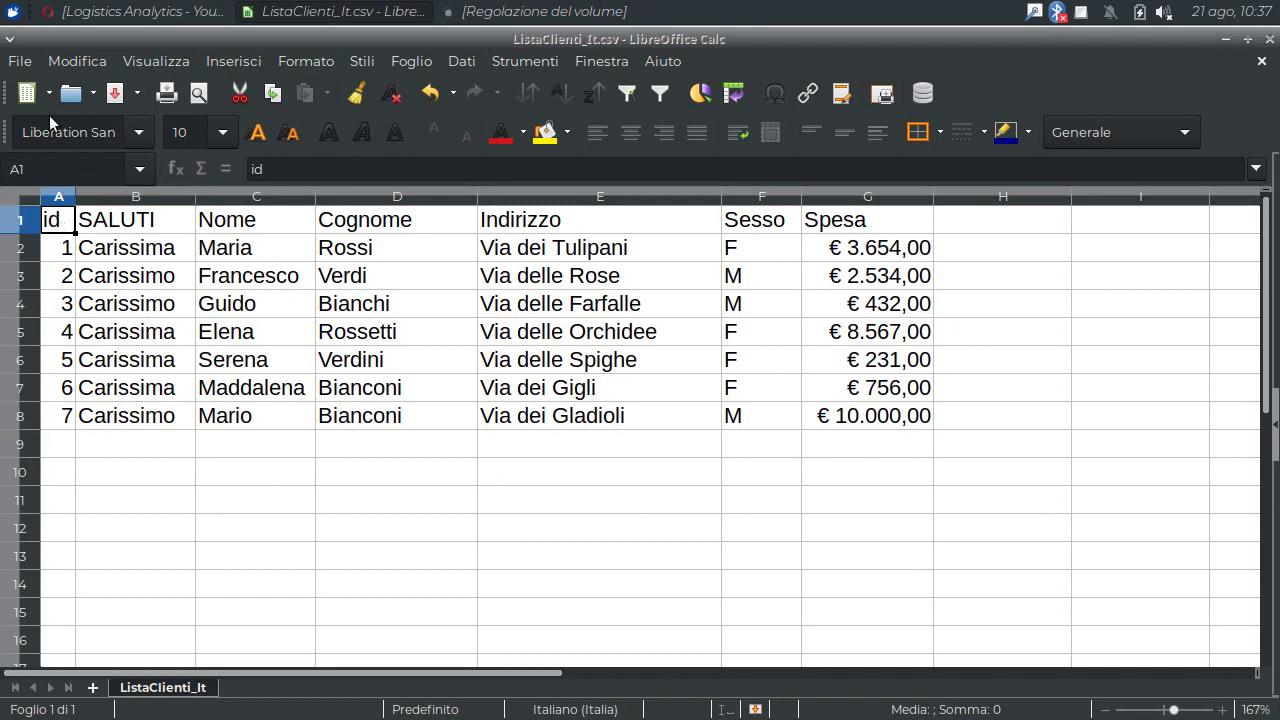
click(32, 64)
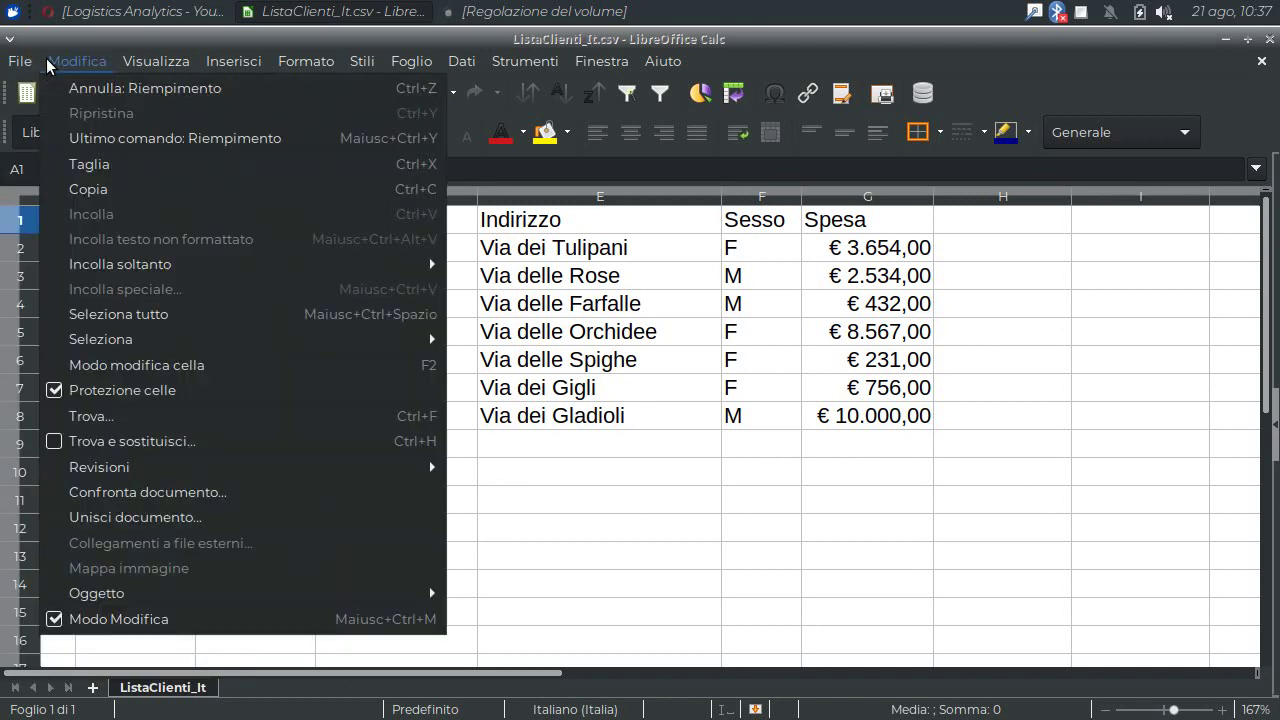
mouse_move(19, 61)
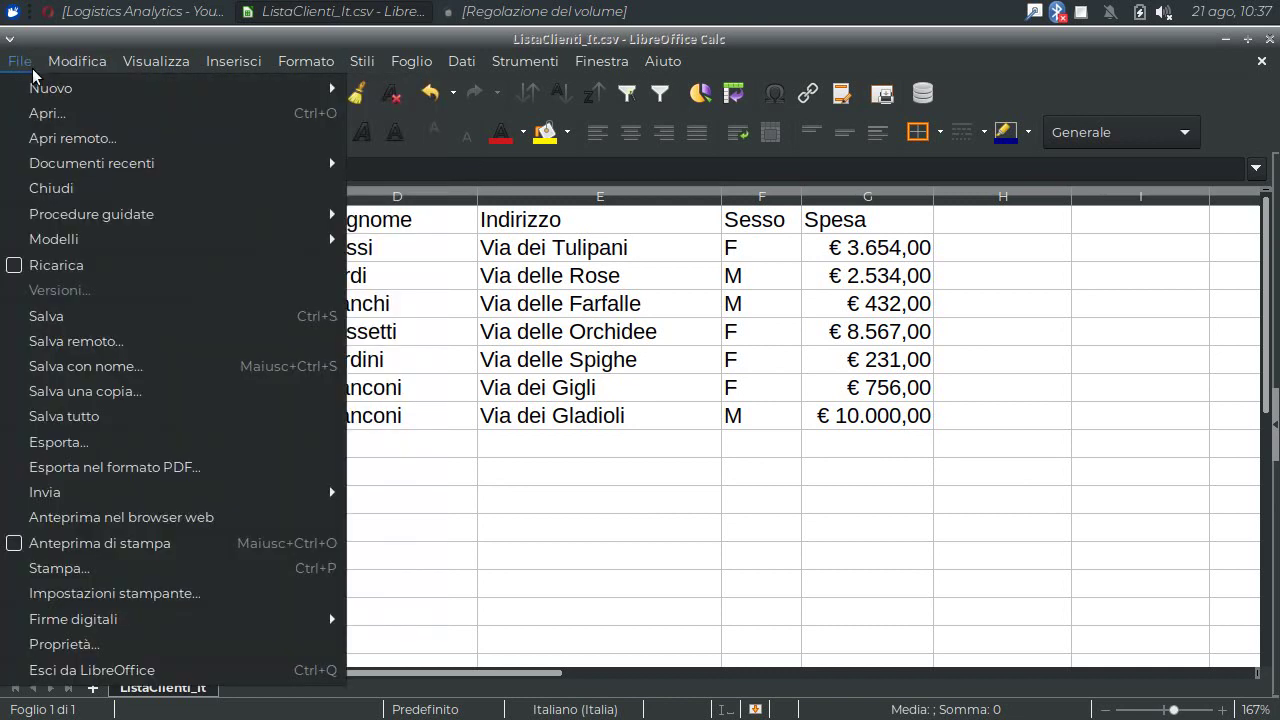
click(190, 366)
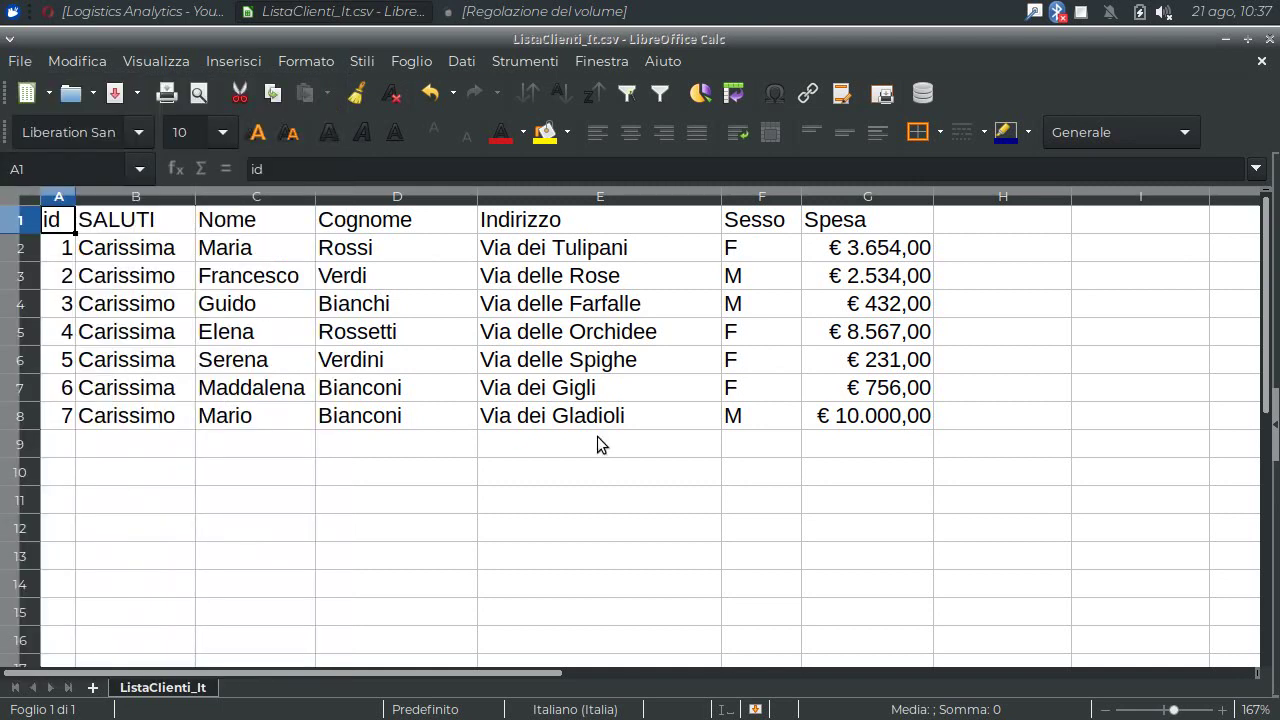
click(948, 622)
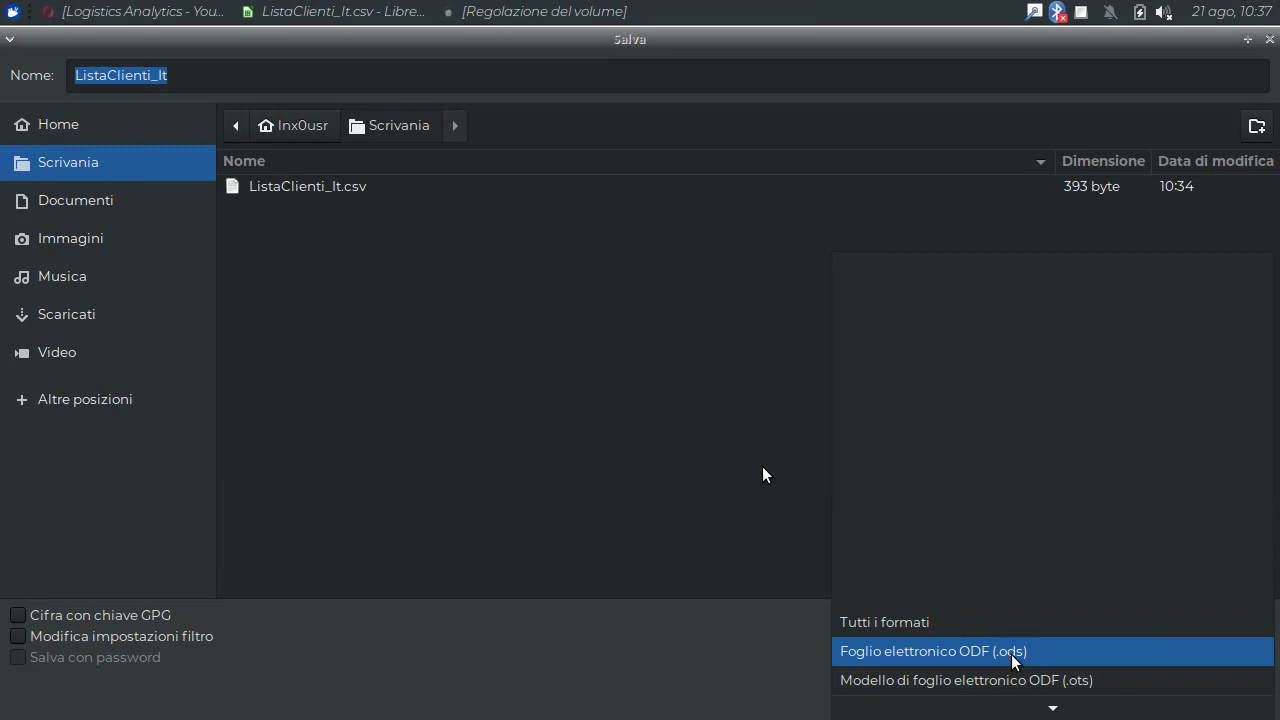
click(1015, 658)
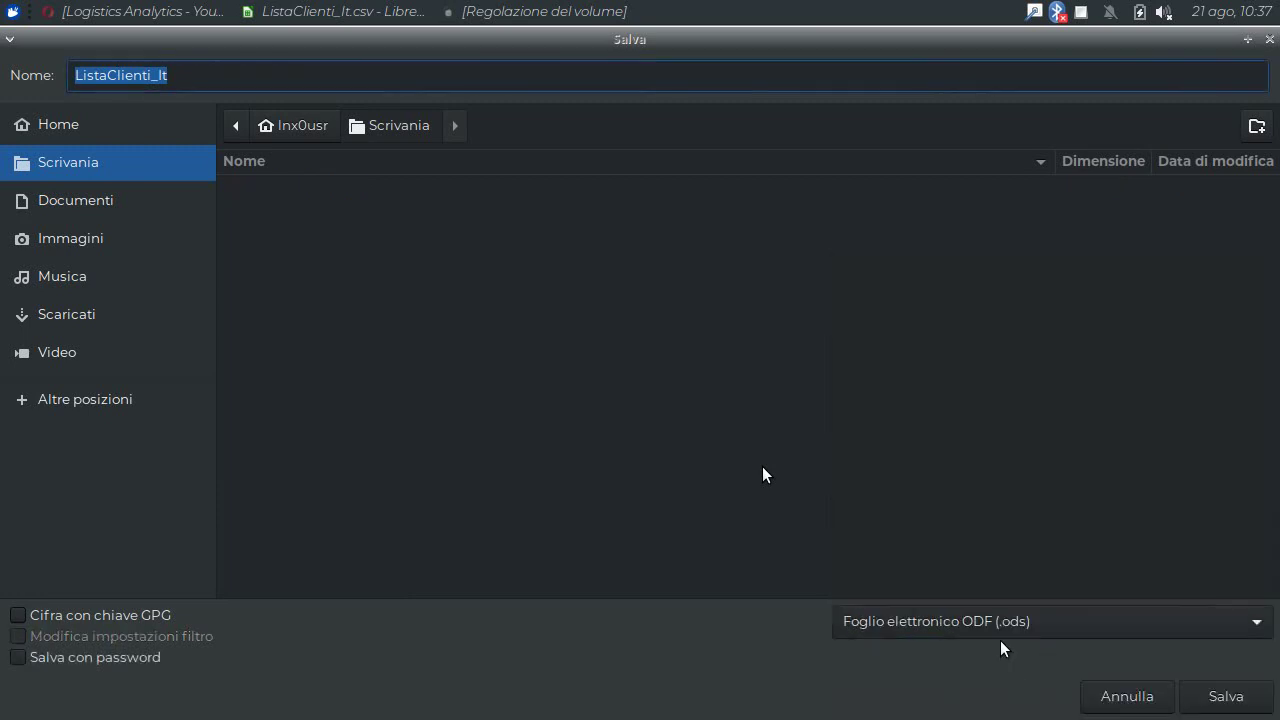
click(1205, 691)
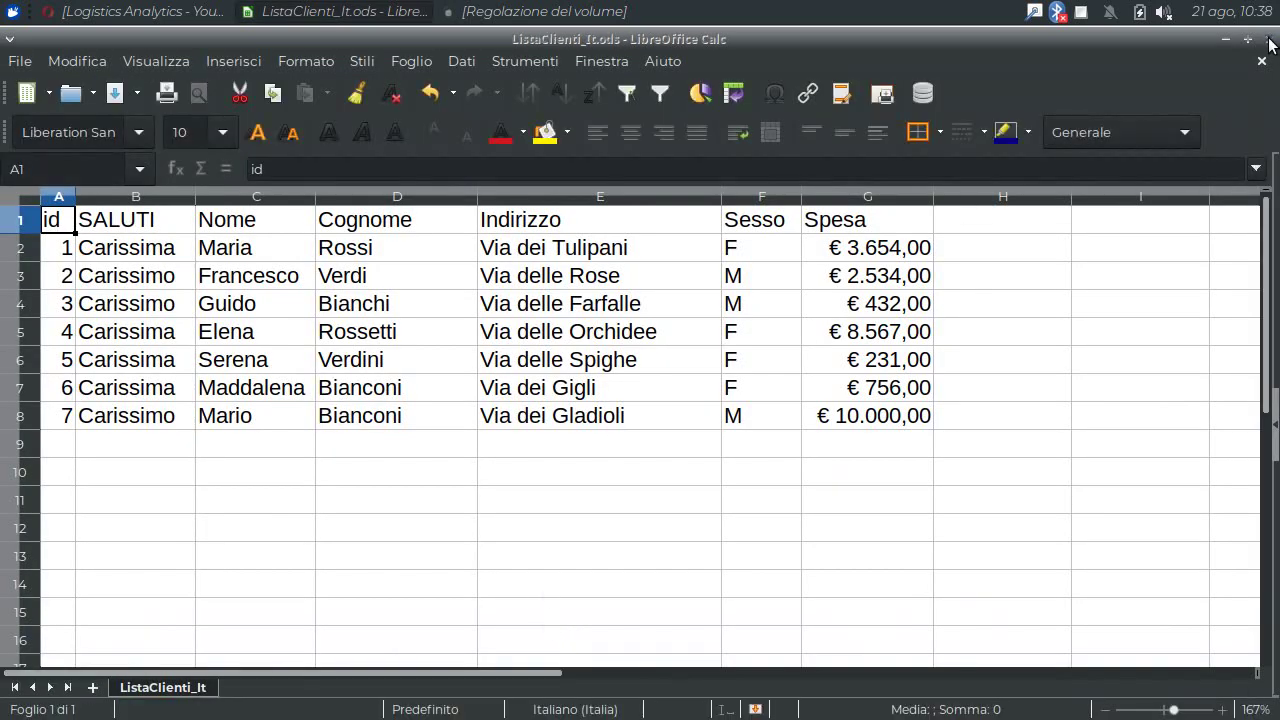
click(1270, 39)
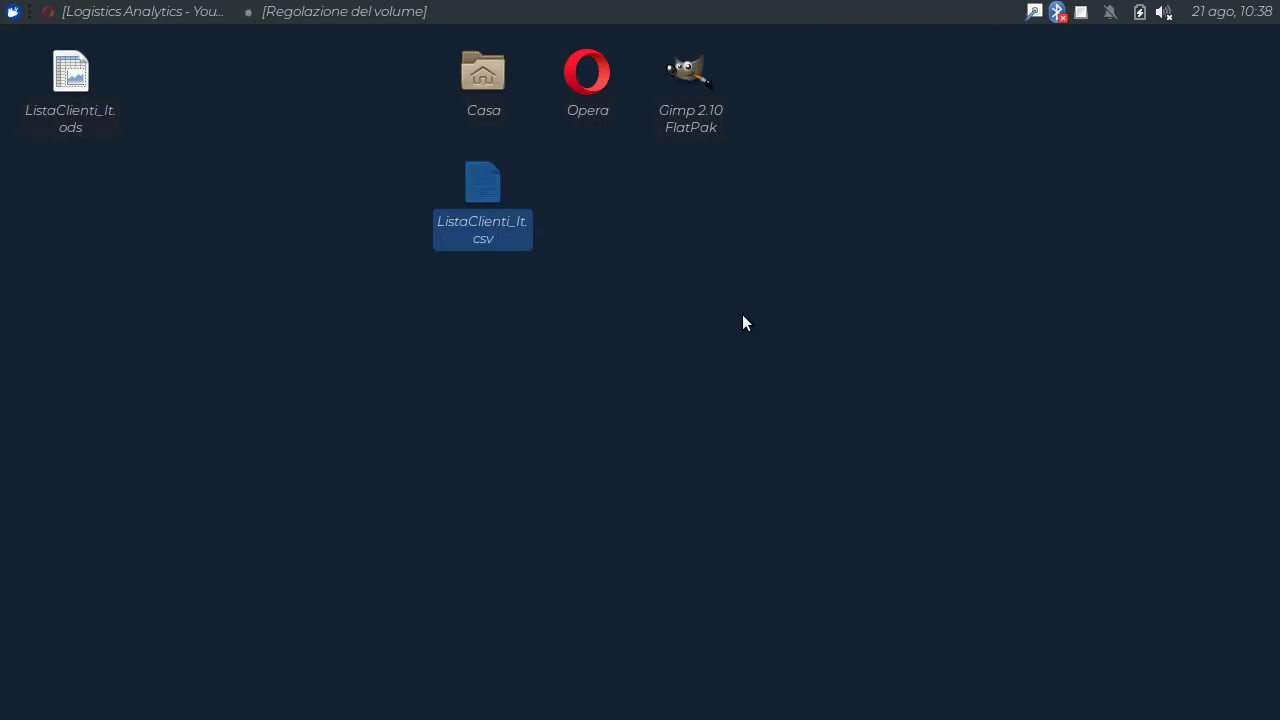
drag(67, 79, 585, 190)
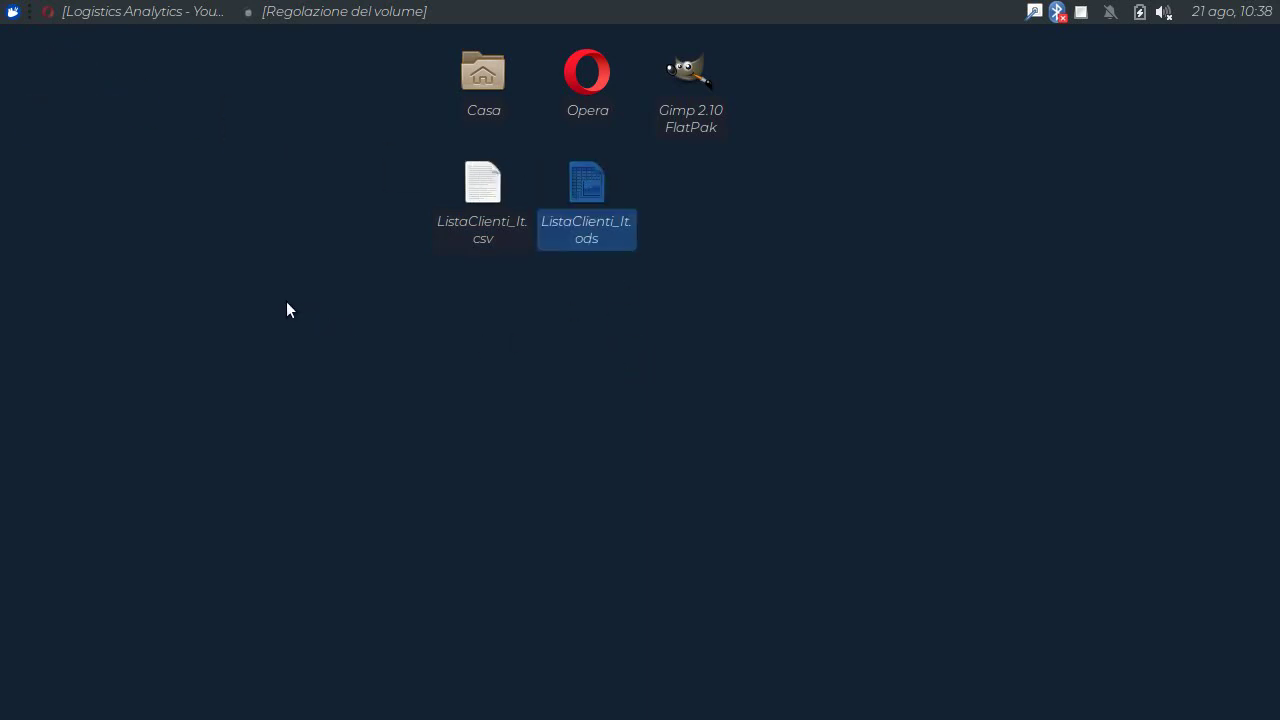
Browse the Ufficio menu, then launch LibreOffice Writer from Preferiti
click(13, 11)
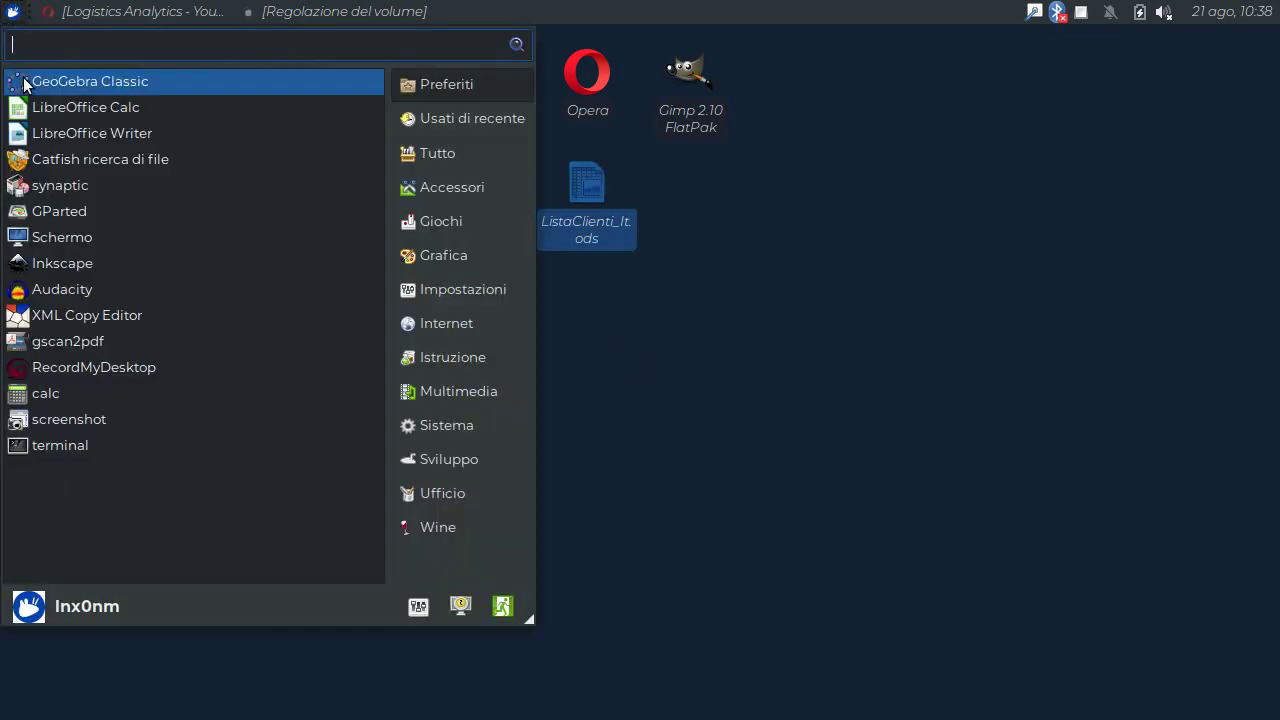
click(428, 492)
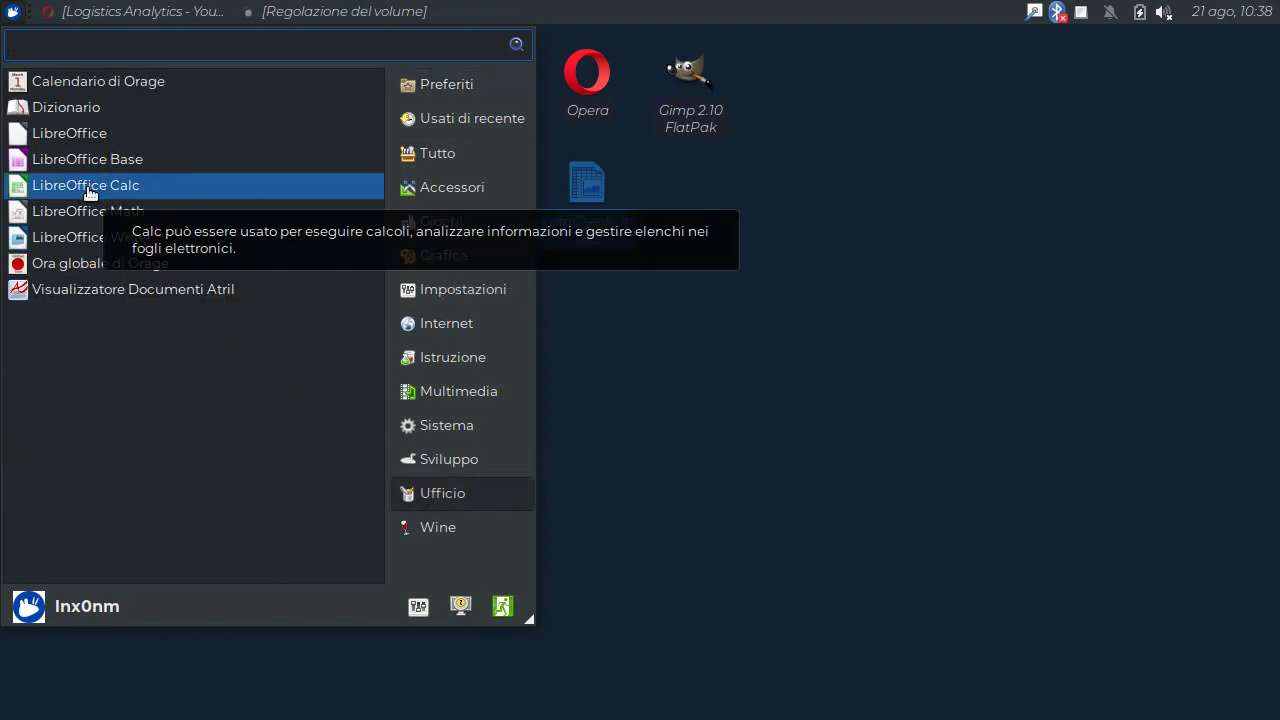
click(703, 340)
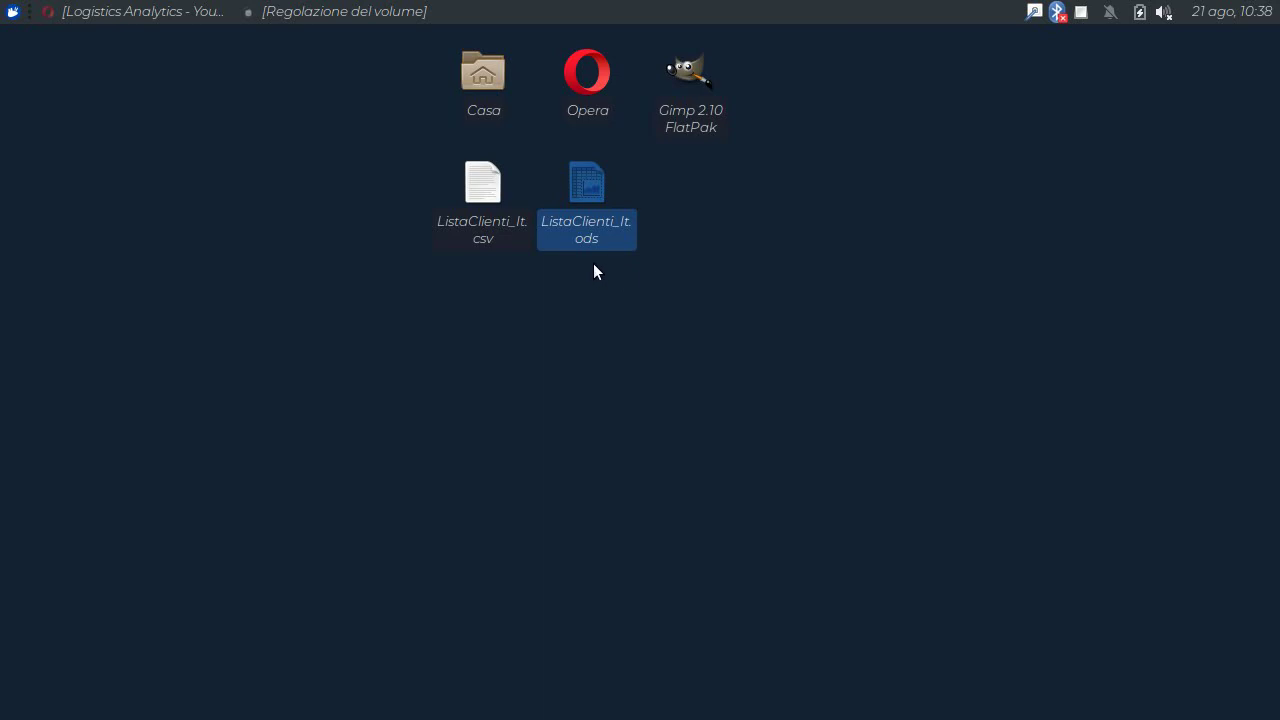
click(13, 13)
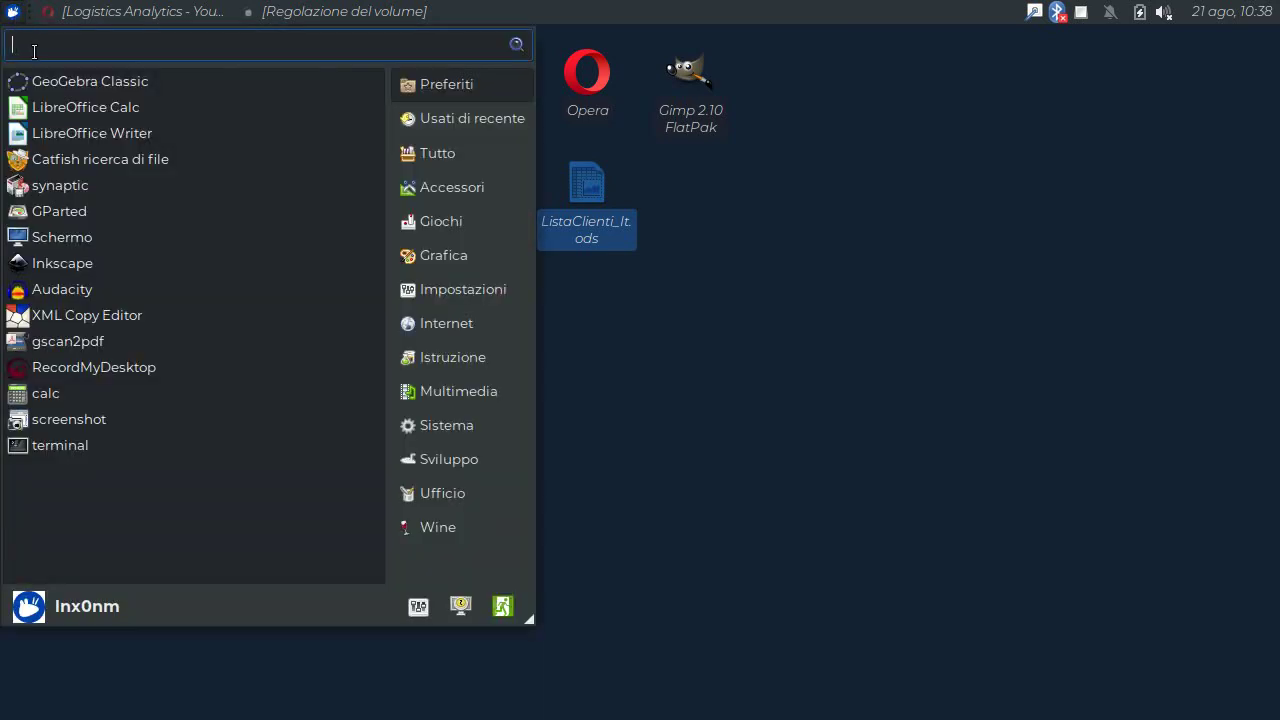
click(91, 137)
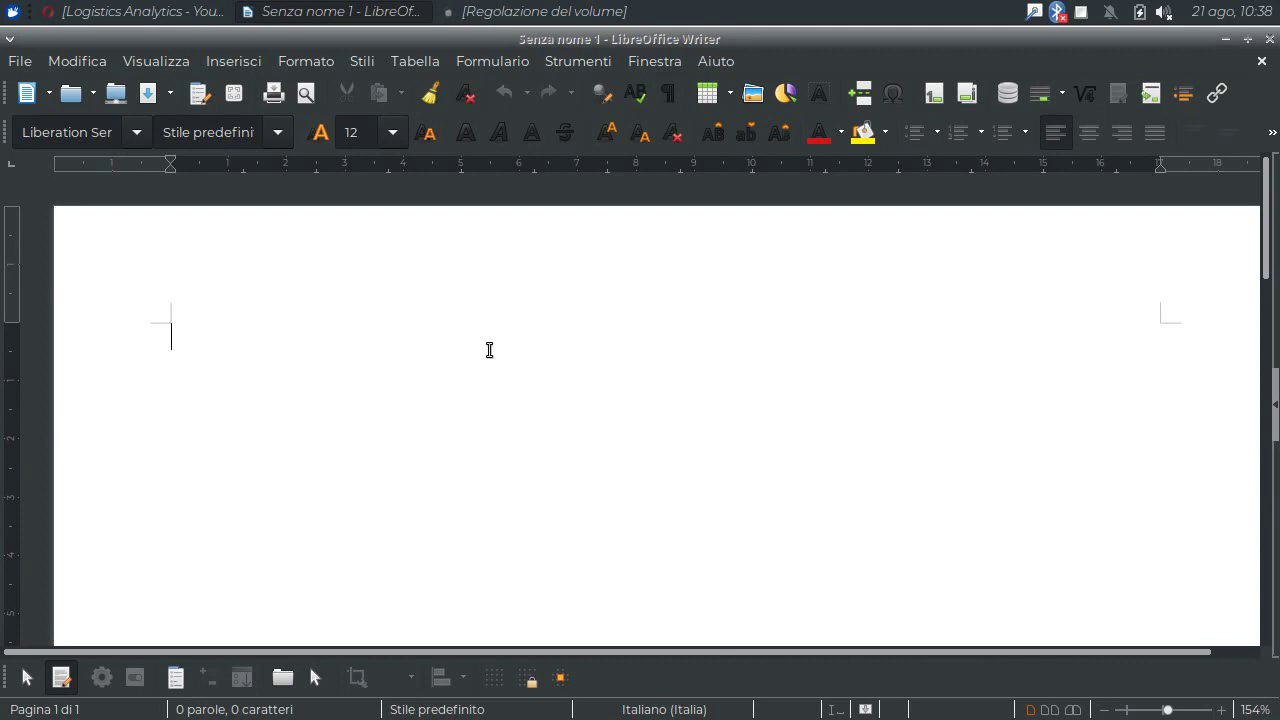
Bring up the Fields dialog via Inserisci > Comando di campo > Altri campi, on its Database tab
click(228, 62)
mouse_move(293, 654)
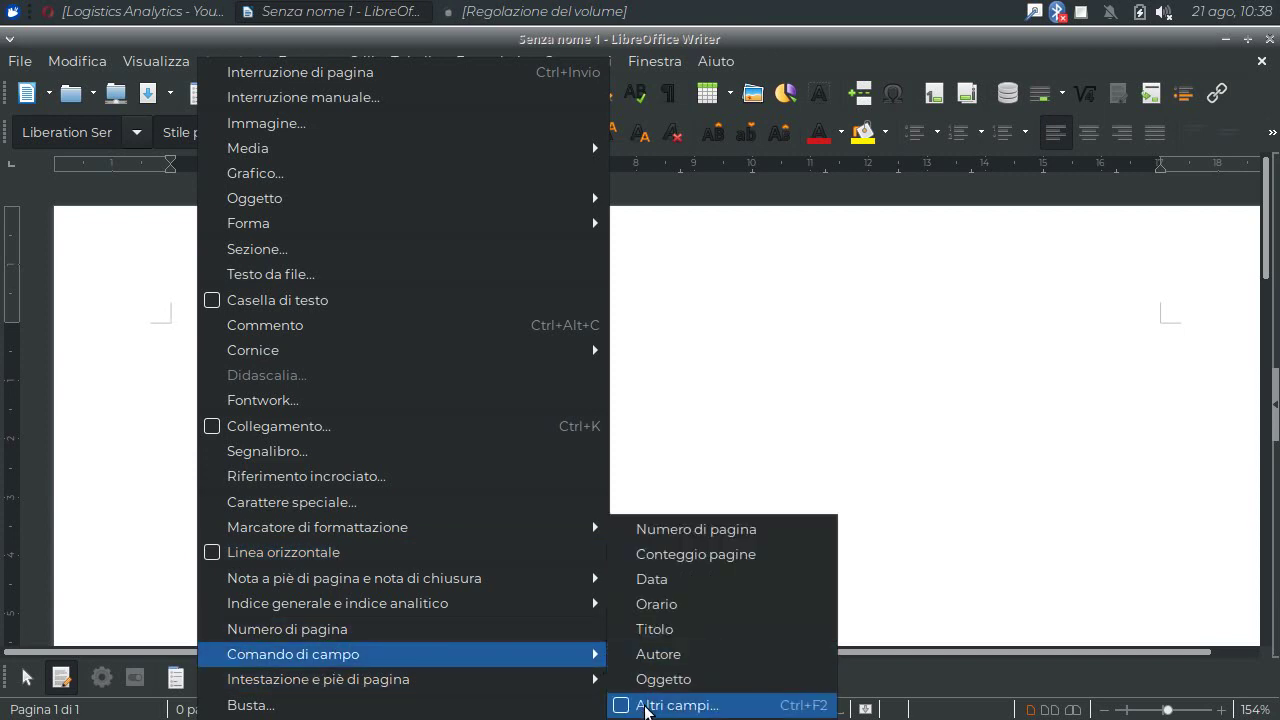
click(625, 704)
mouse_move(733, 88)
mouse_down()
mouse_move(866, 42)
mouse_move(927, 38)
mouse_up()
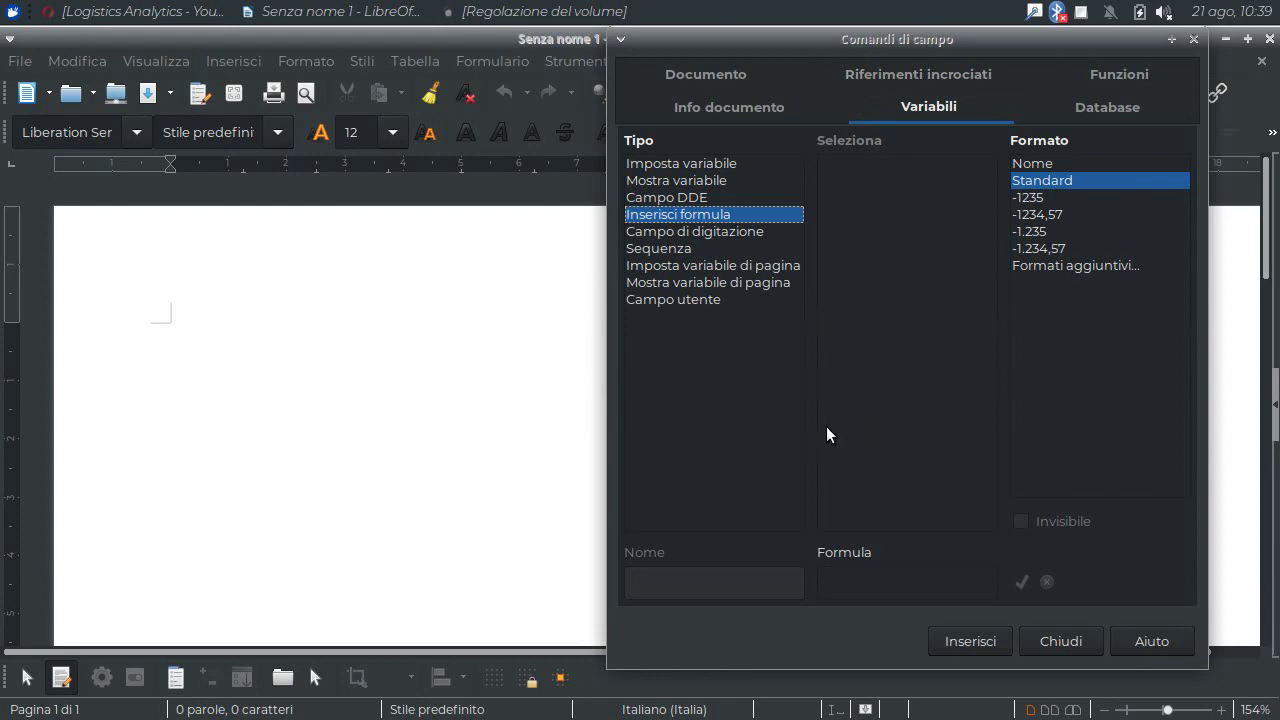
click(1072, 107)
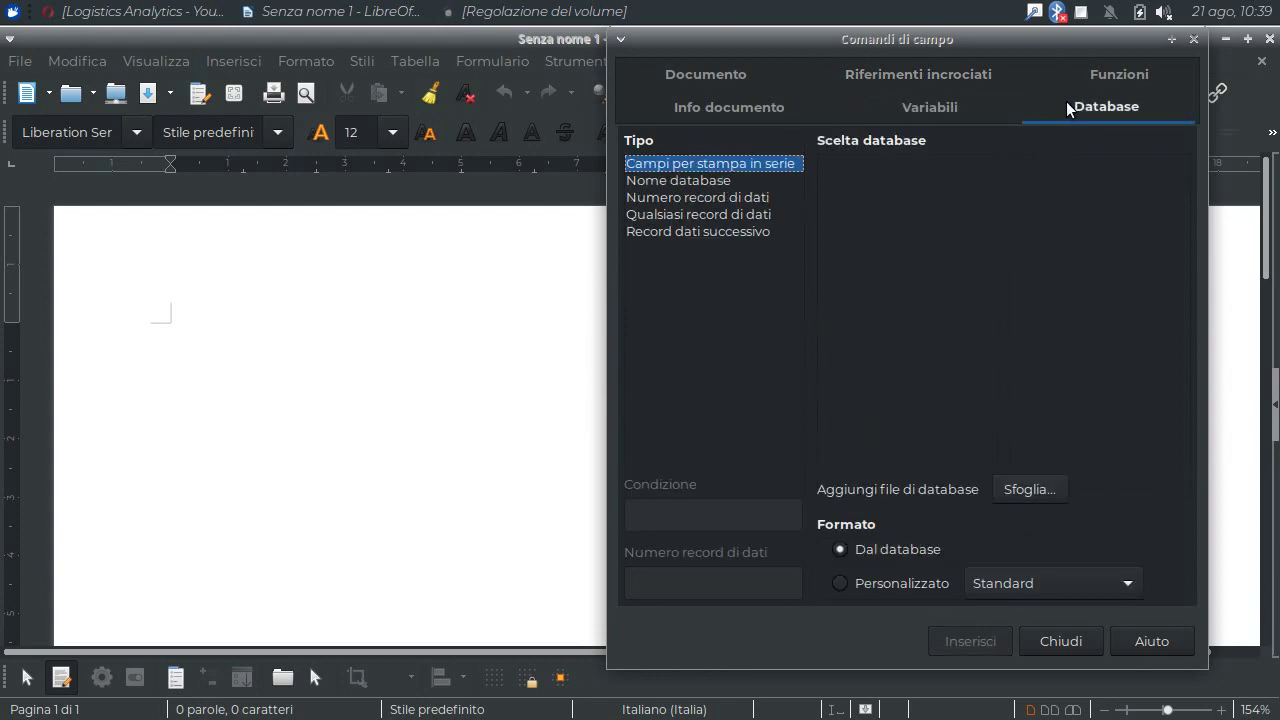
Add ListaClienti_It.ods through Sfoglia and expand it to list the table's fields
click(1023, 488)
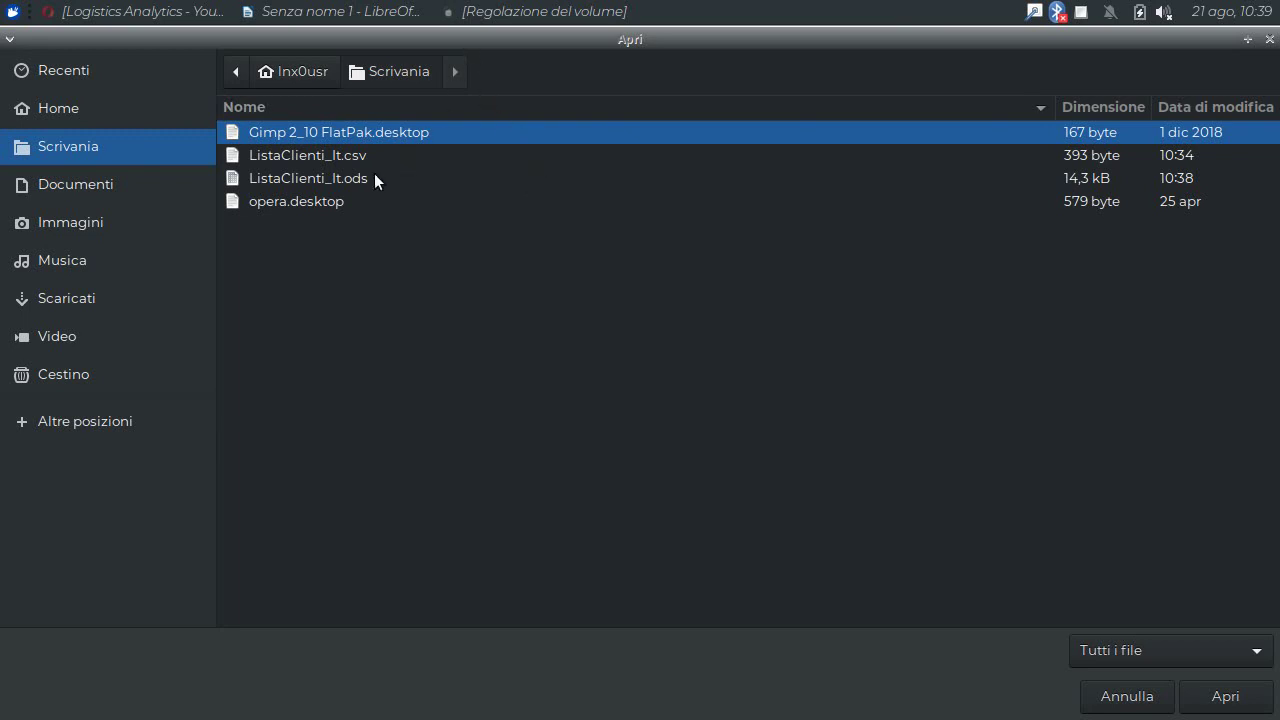
click(334, 180)
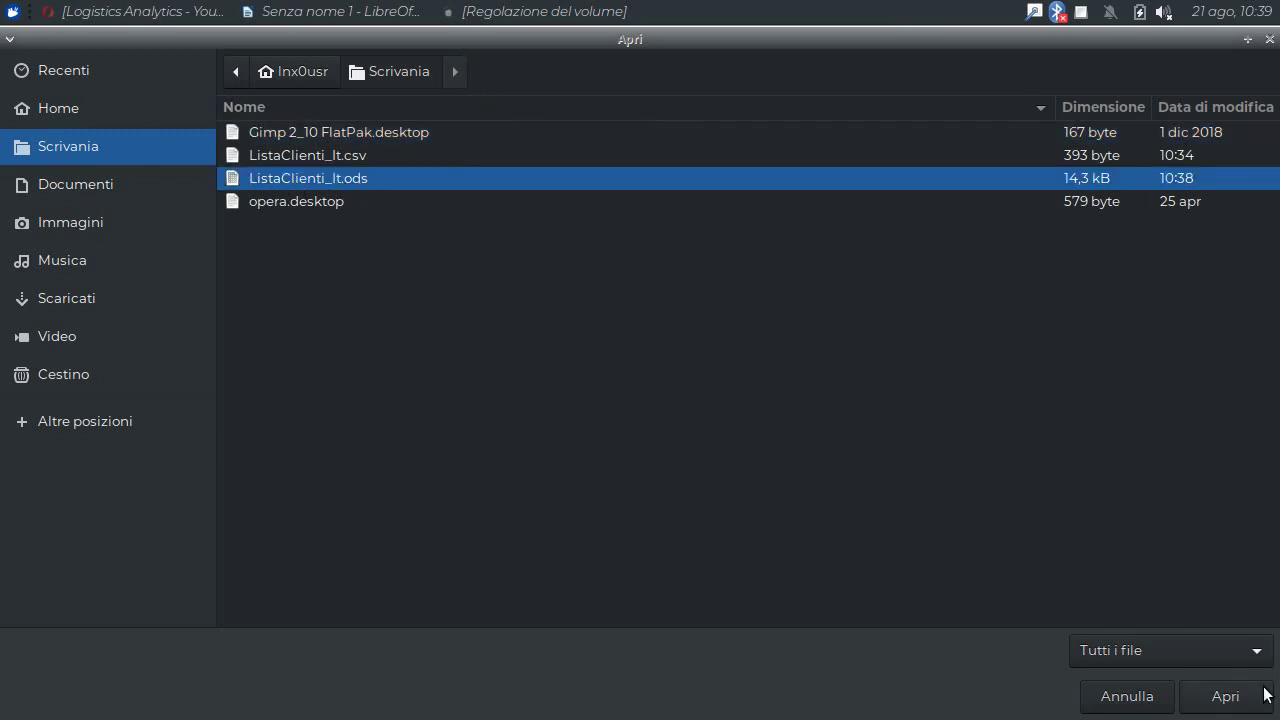
click(1225, 696)
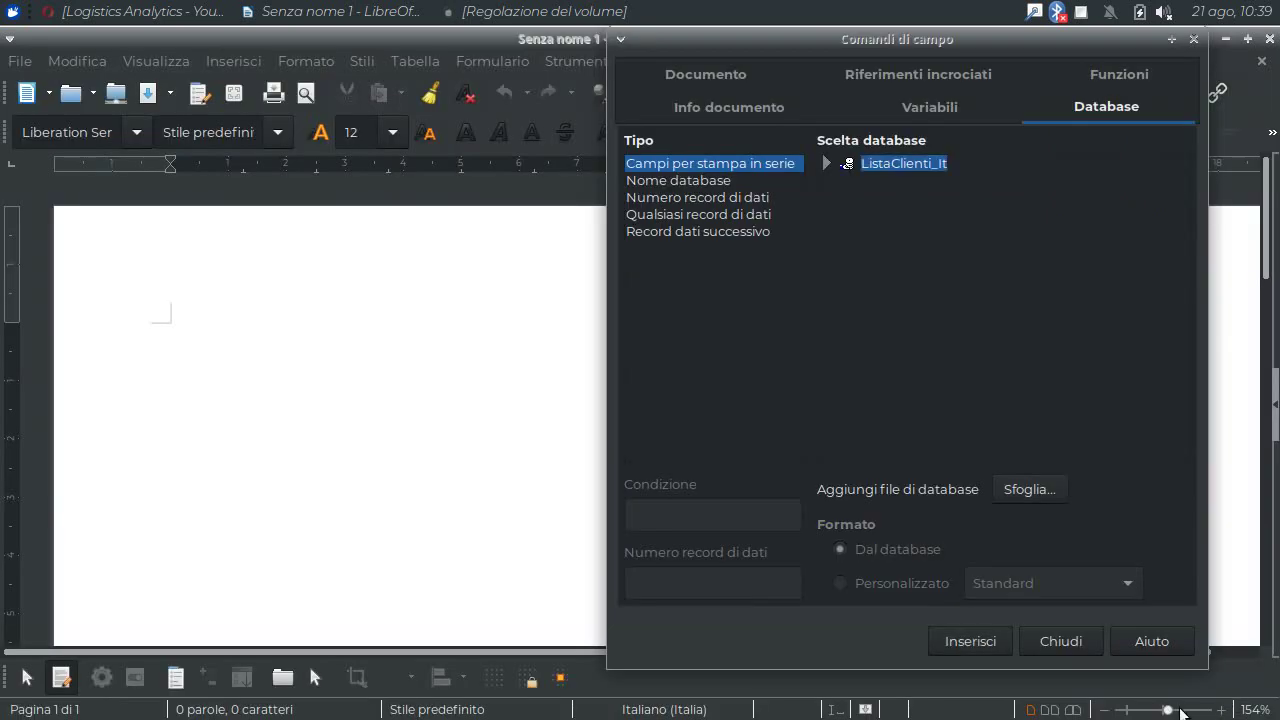
click(898, 162)
key(Right)
click(846, 179)
Insert the SALUTI, Nome and Cognome fields at the start of the letter
drag(980, 46, 1048, 42)
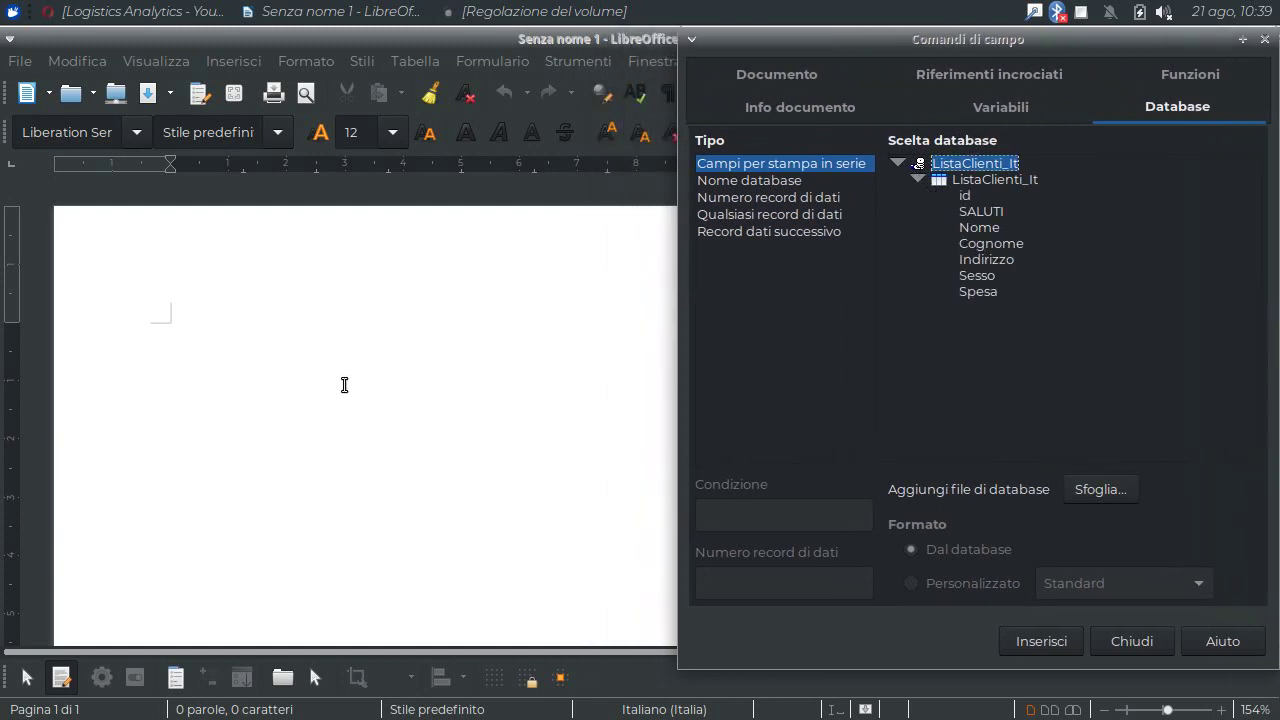
click(223, 349)
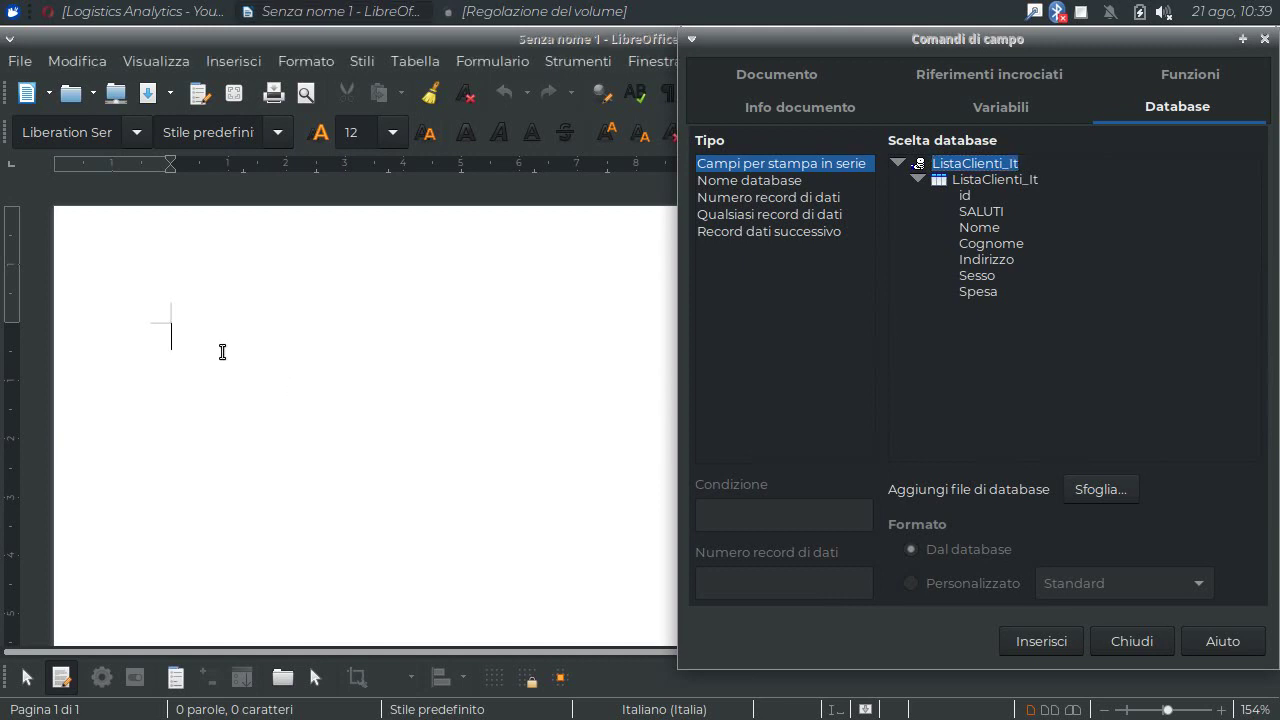
click(975, 210)
click(1046, 628)
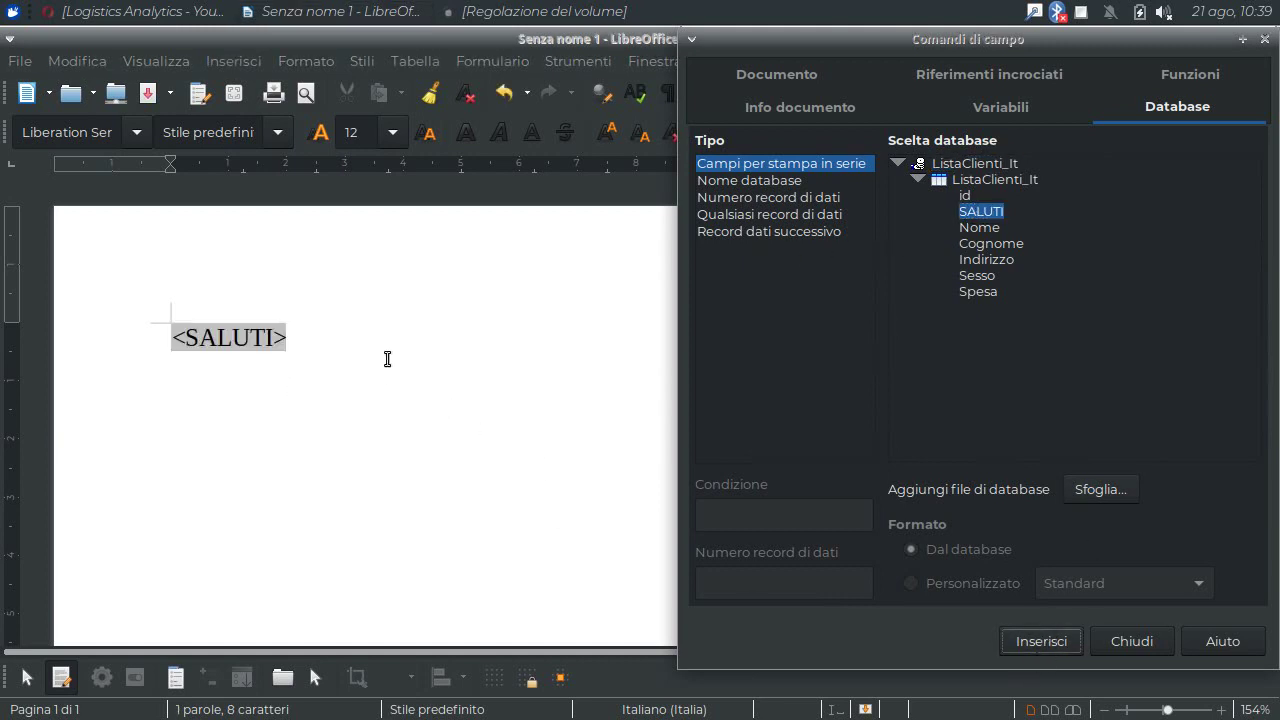
click(978, 227)
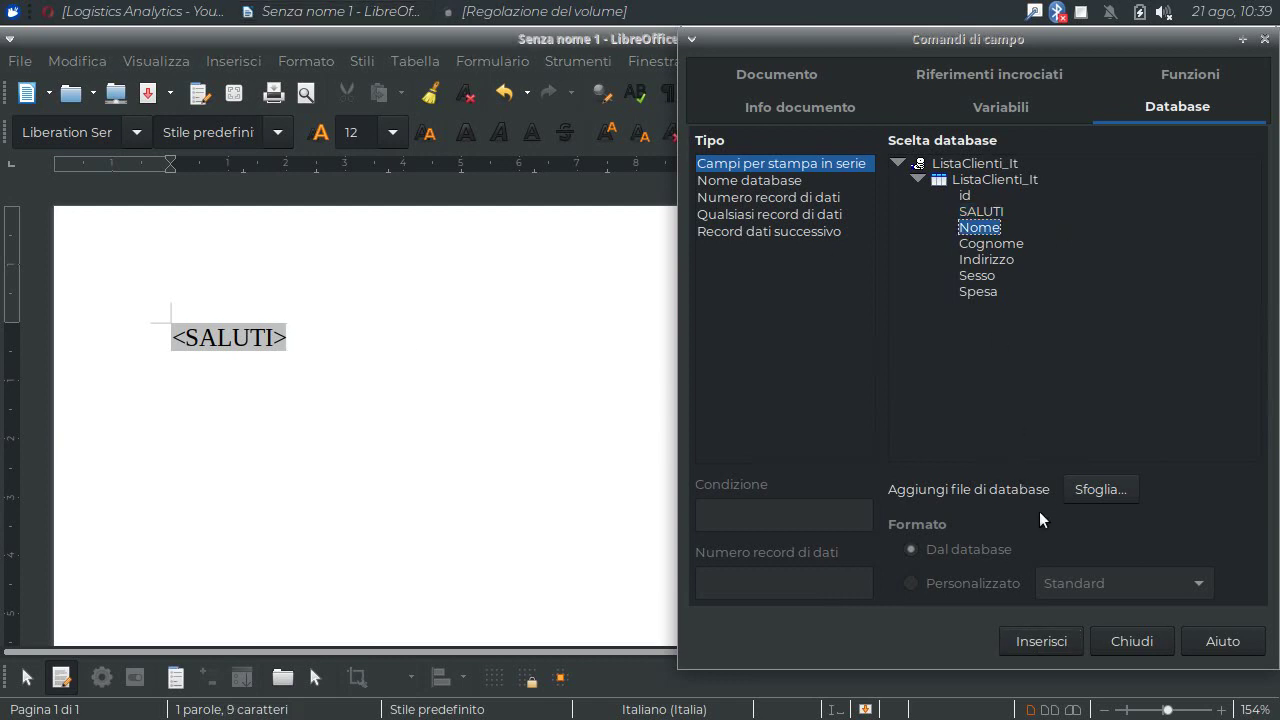
click(1047, 641)
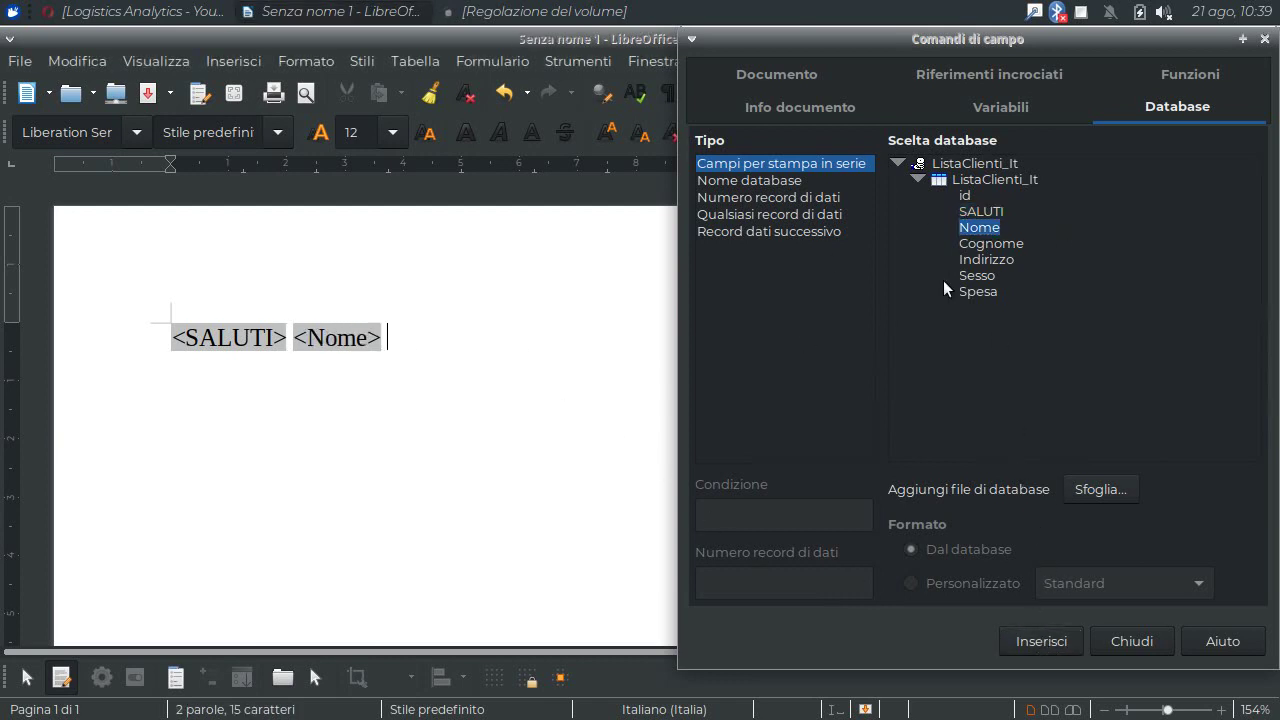
click(985, 245)
click(1040, 641)
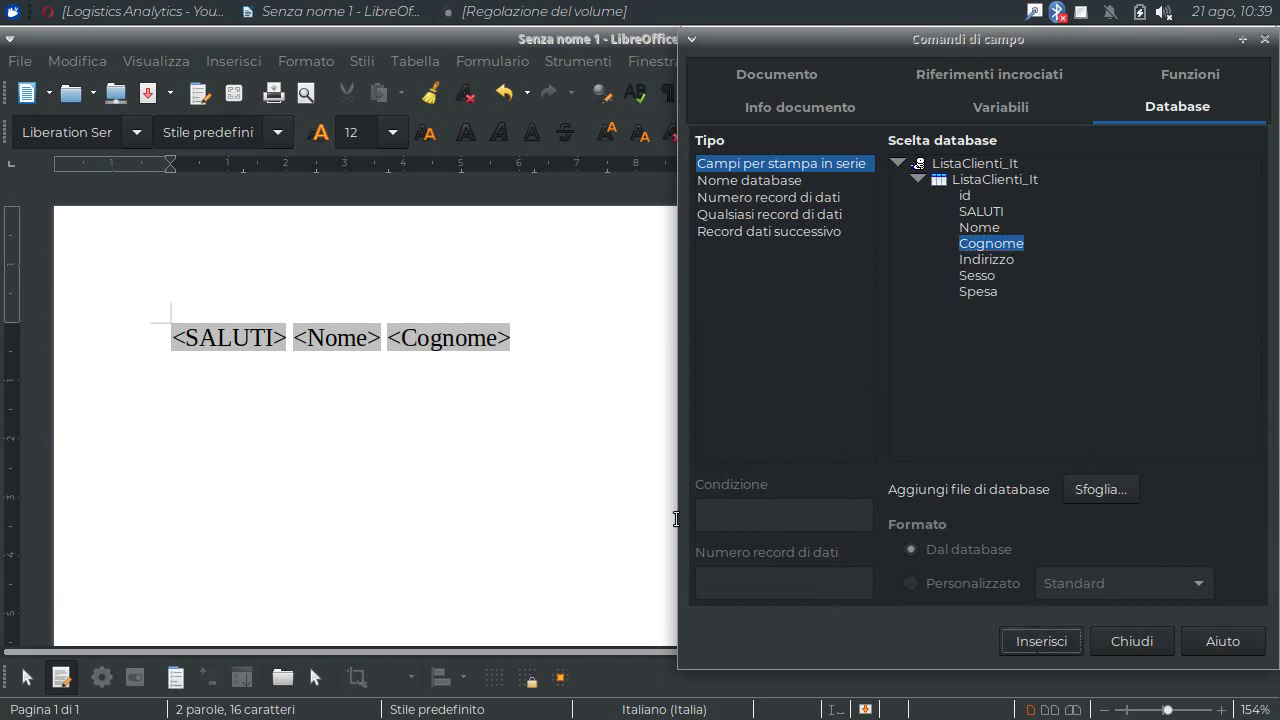
Add a comma after the fields and type the spending line on a new line
click(557, 333)
text(,)
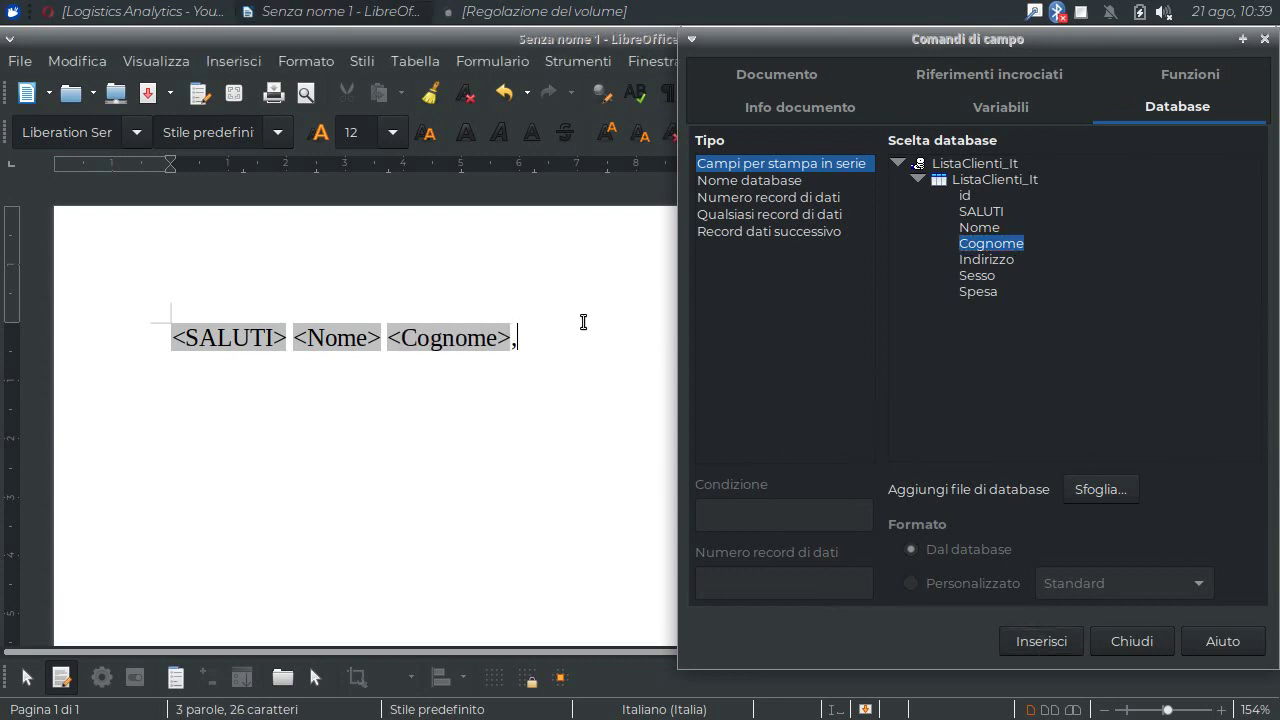
key(Return)
text(i que)
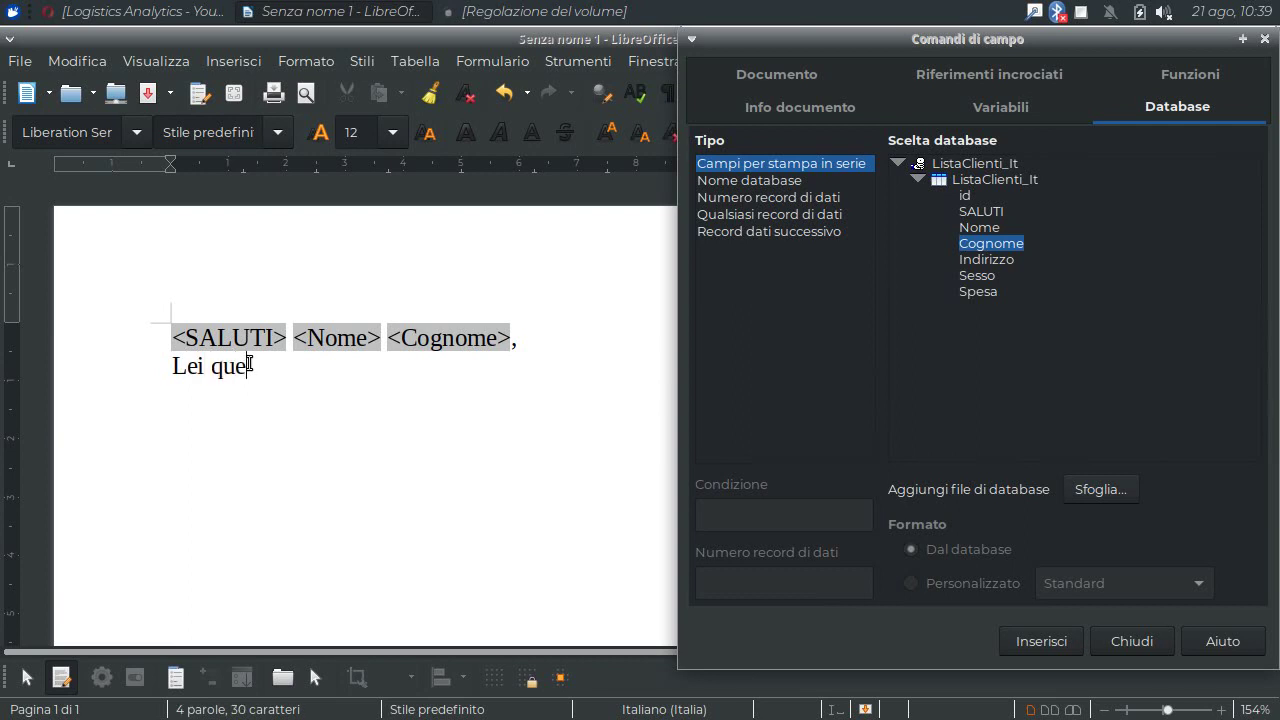
text('anno )
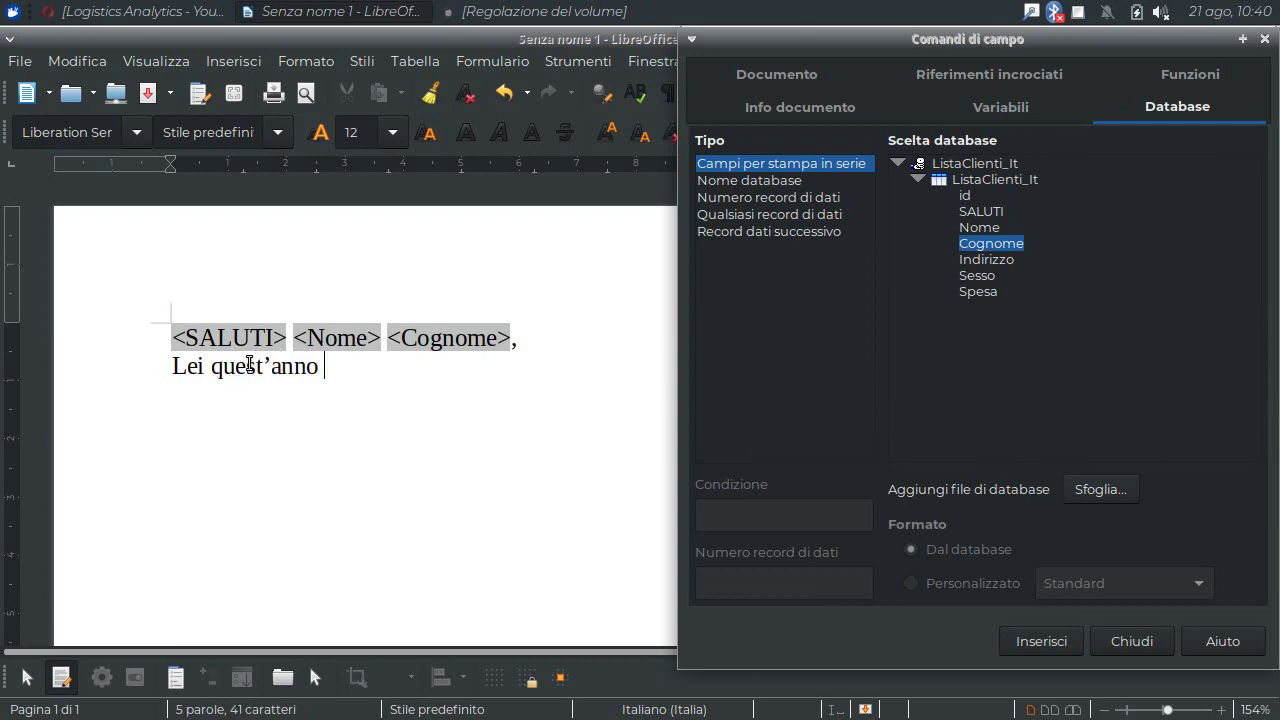
text(ha speso pre)
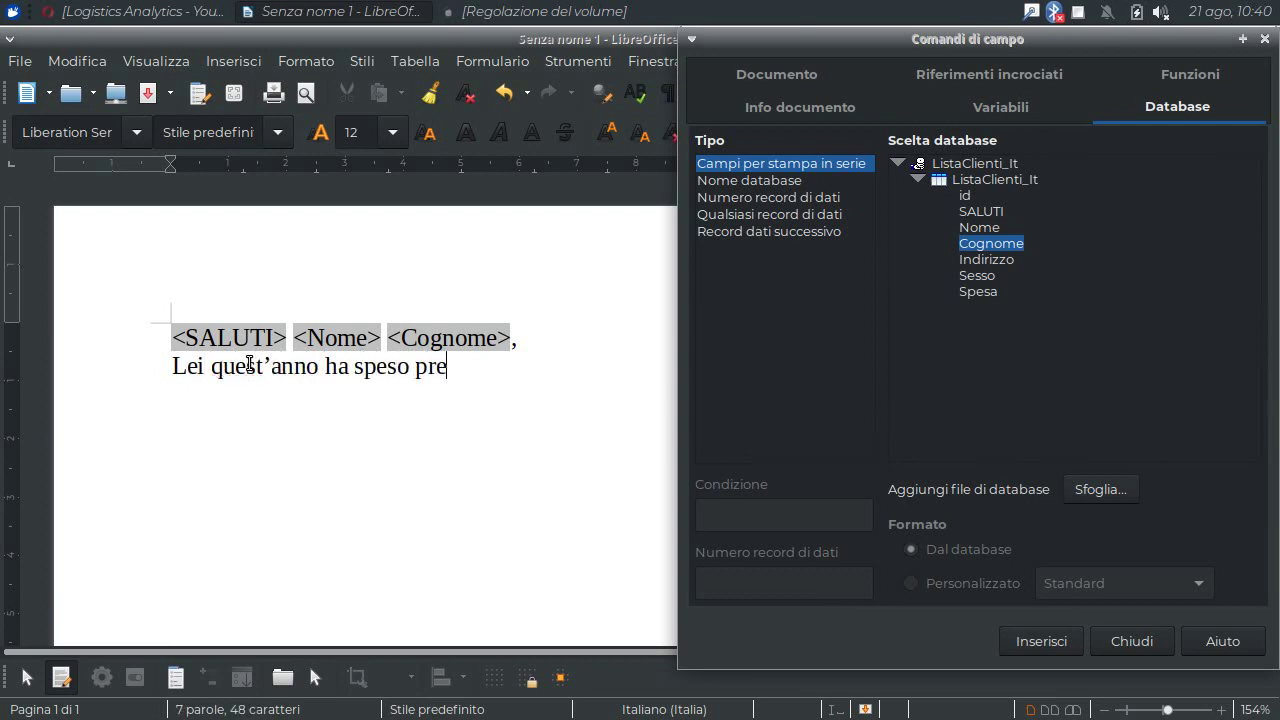
text(sso di noi)
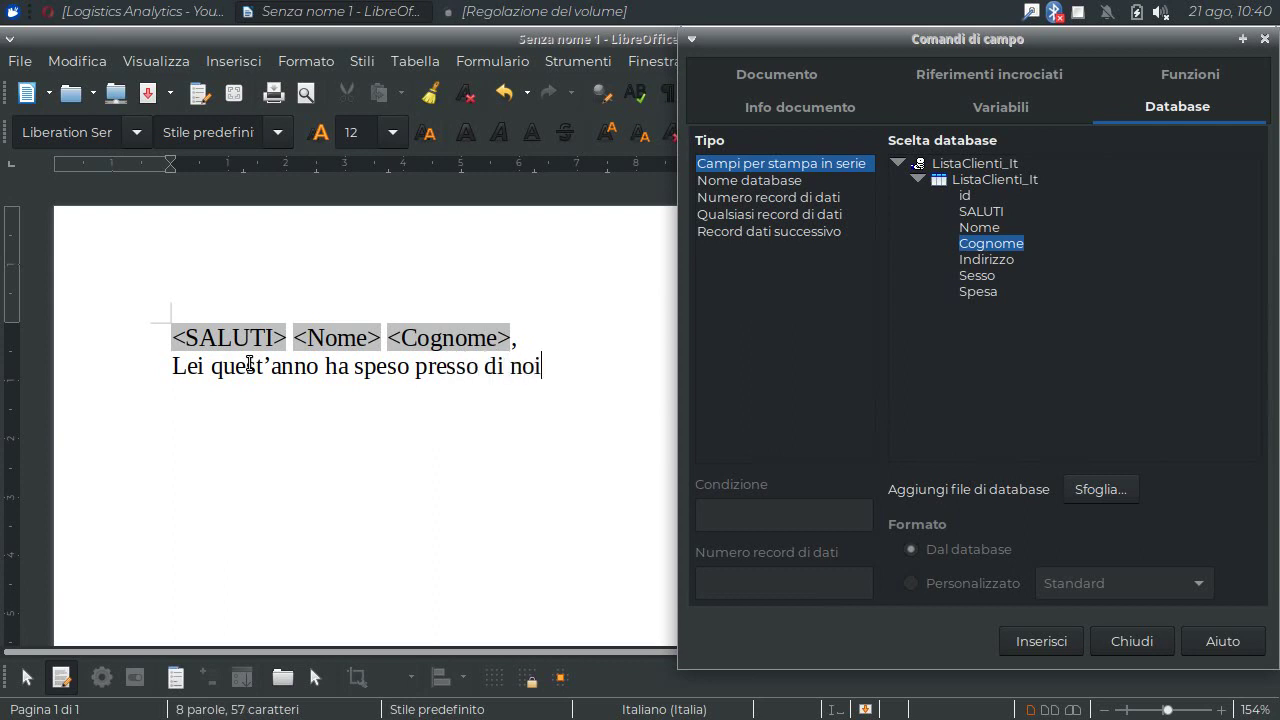
text(:)
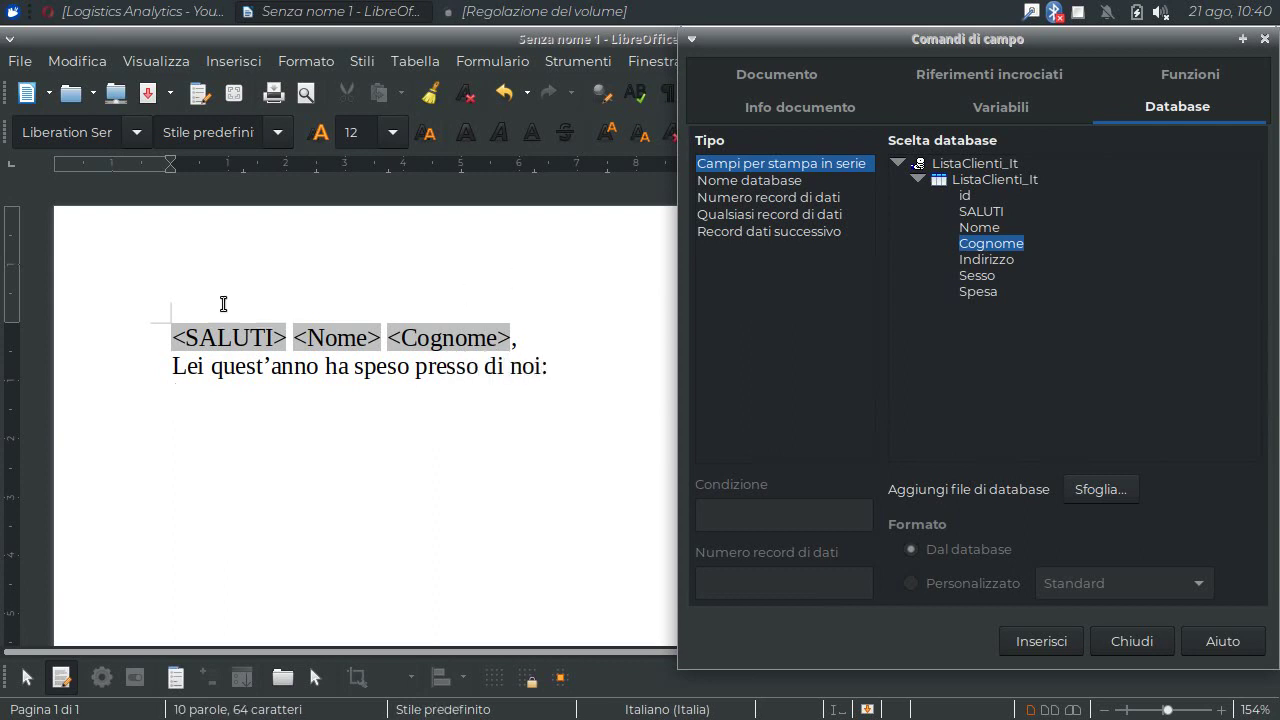
Set the greeting and spending lines to 15 pt
mouse_move(173, 335)
mouse_down()
mouse_move(223, 379)
mouse_move(520, 383)
mouse_up()
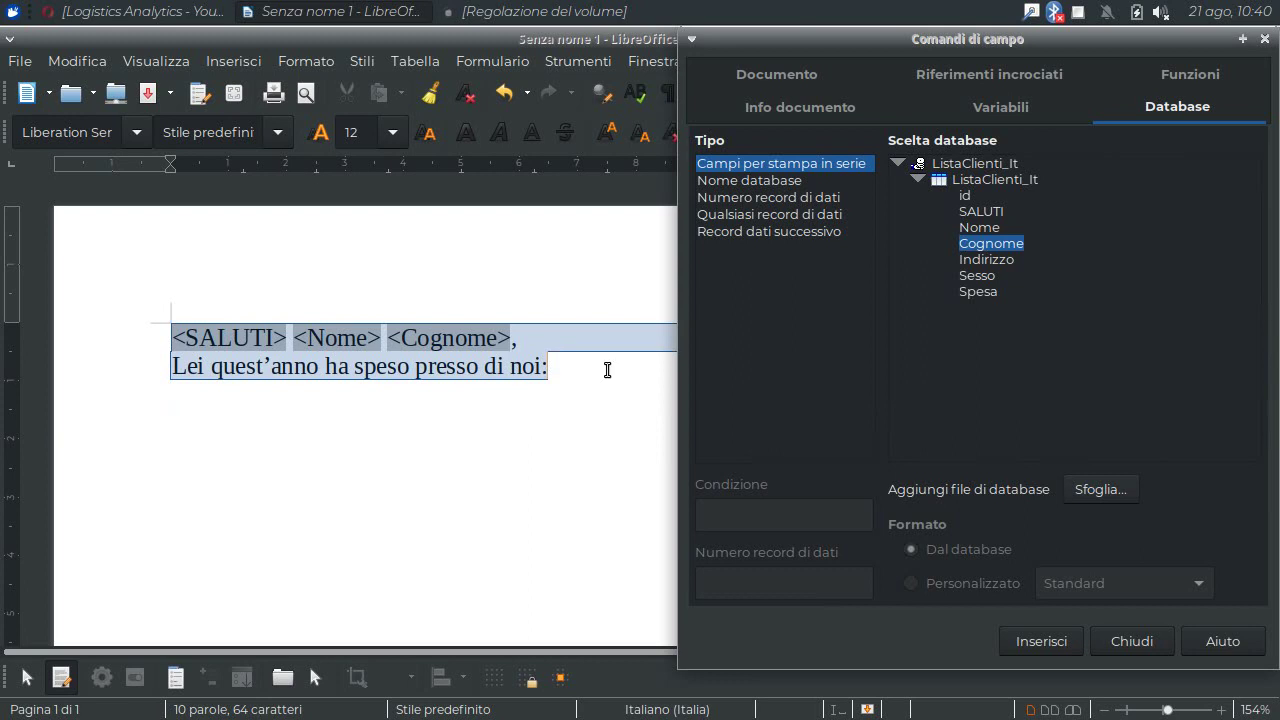
click(394, 132)
click(374, 271)
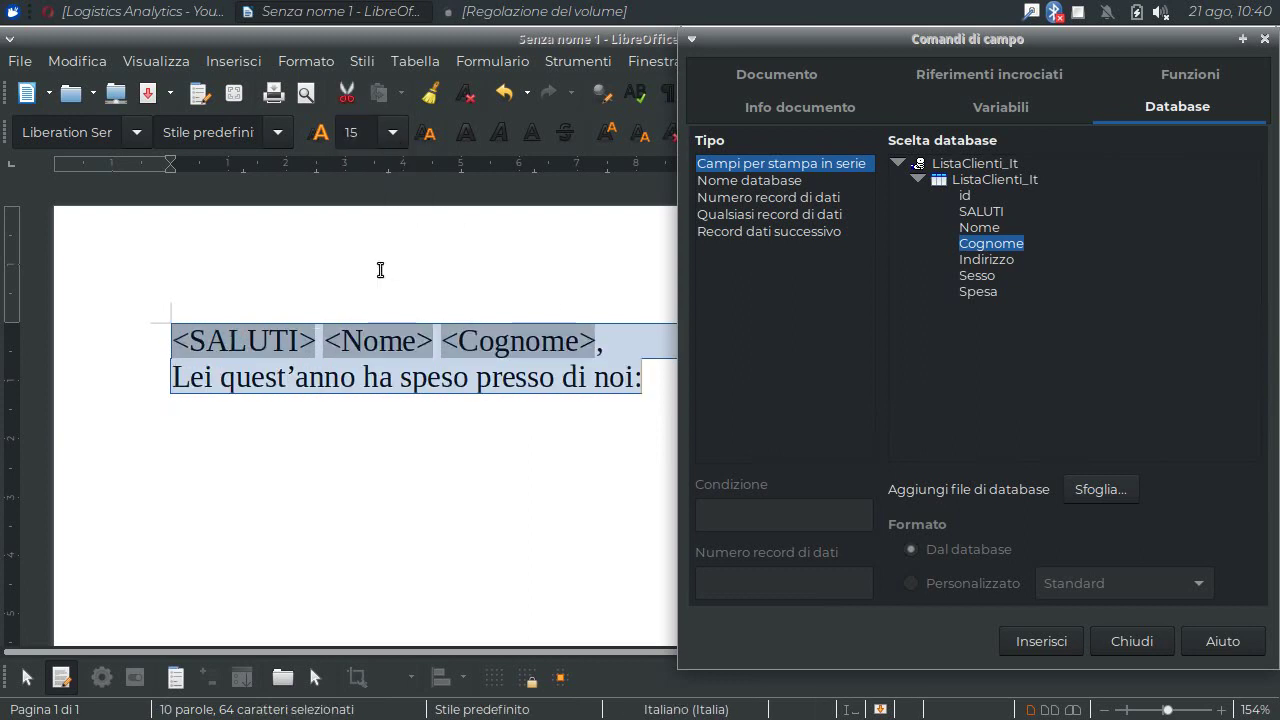
click(393, 132)
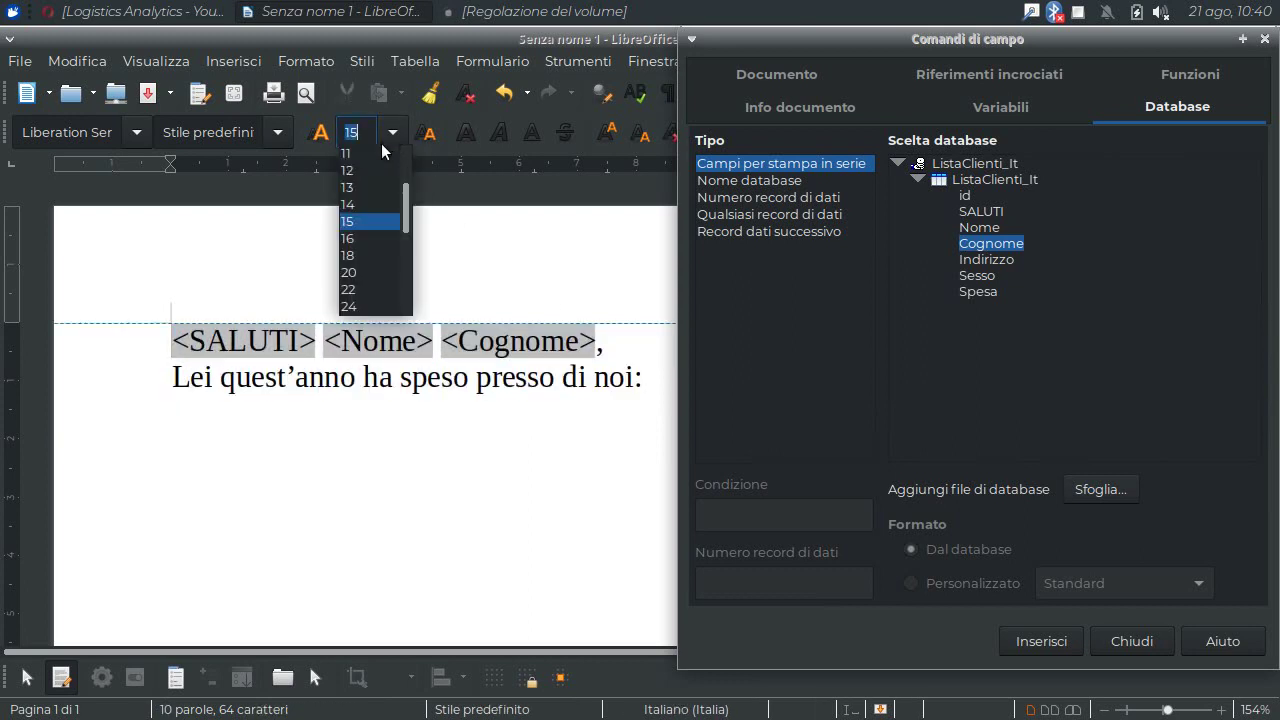
click(377, 213)
Format the empty line below as 20 pt dark red text
click(211, 421)
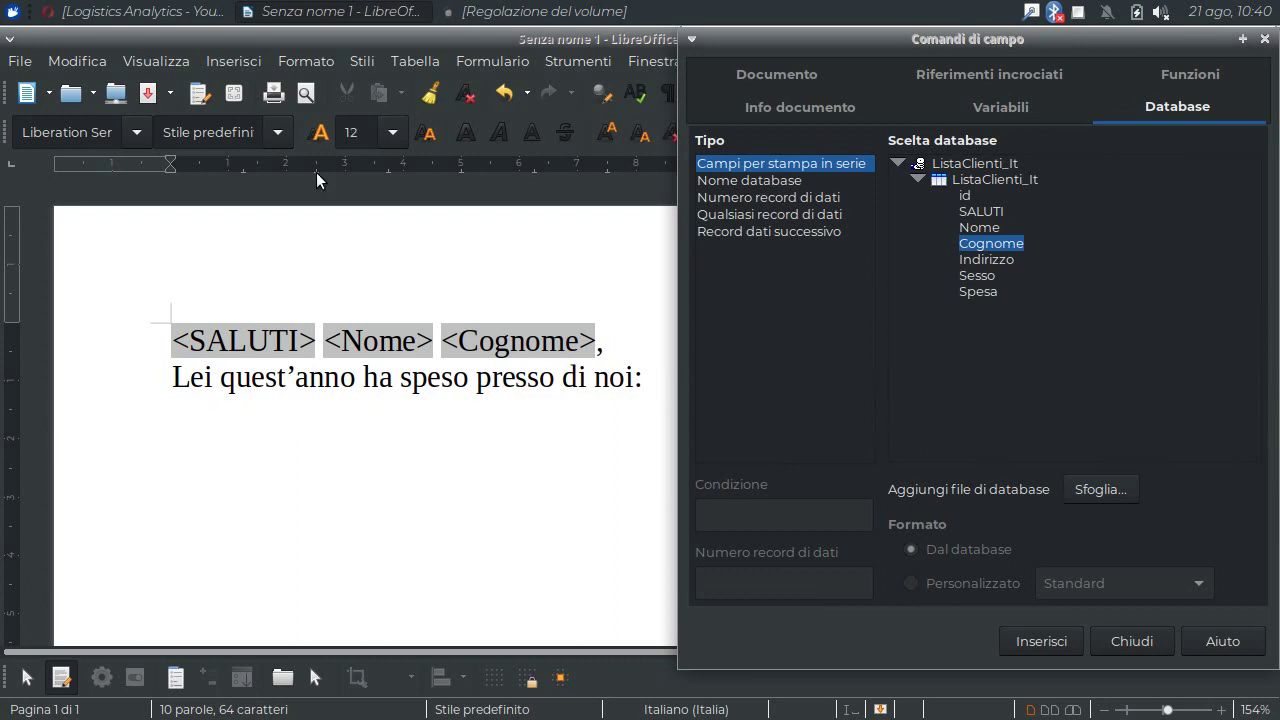
click(391, 134)
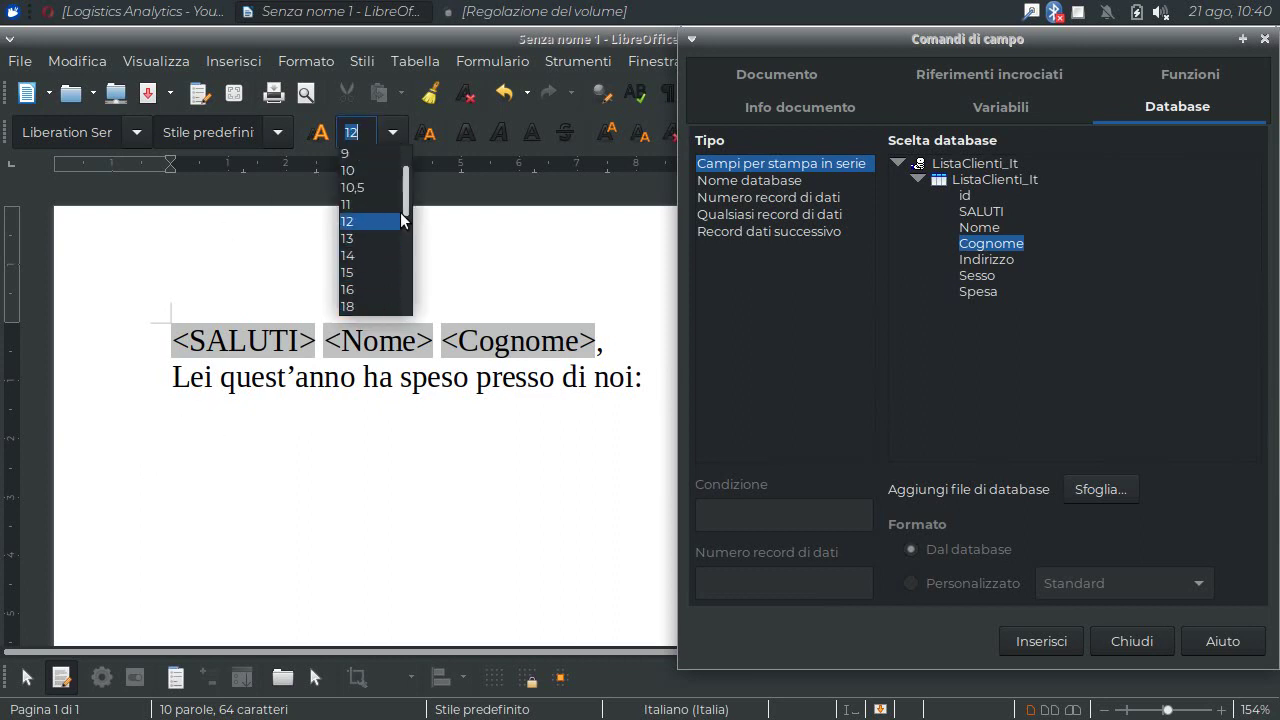
scroll(405, 210, down, 1)
scroll(401, 228, down, 2)
click(380, 255)
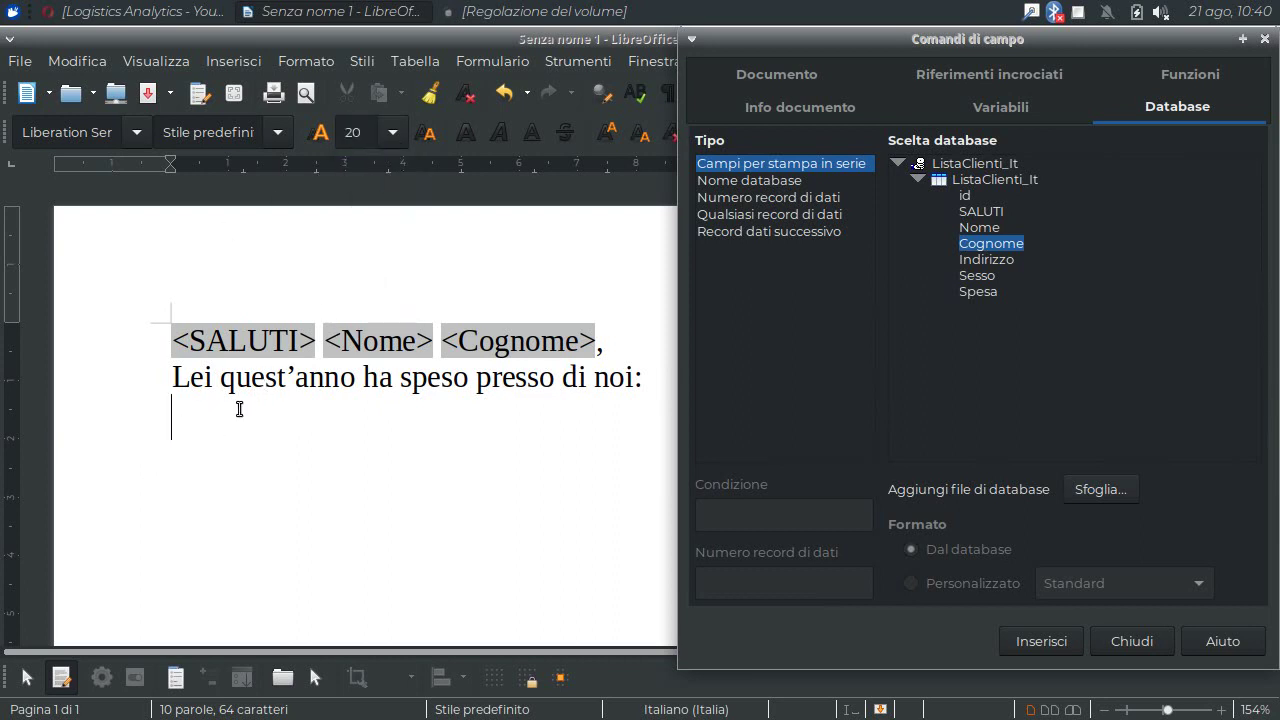
drag(783, 42, 806, 209)
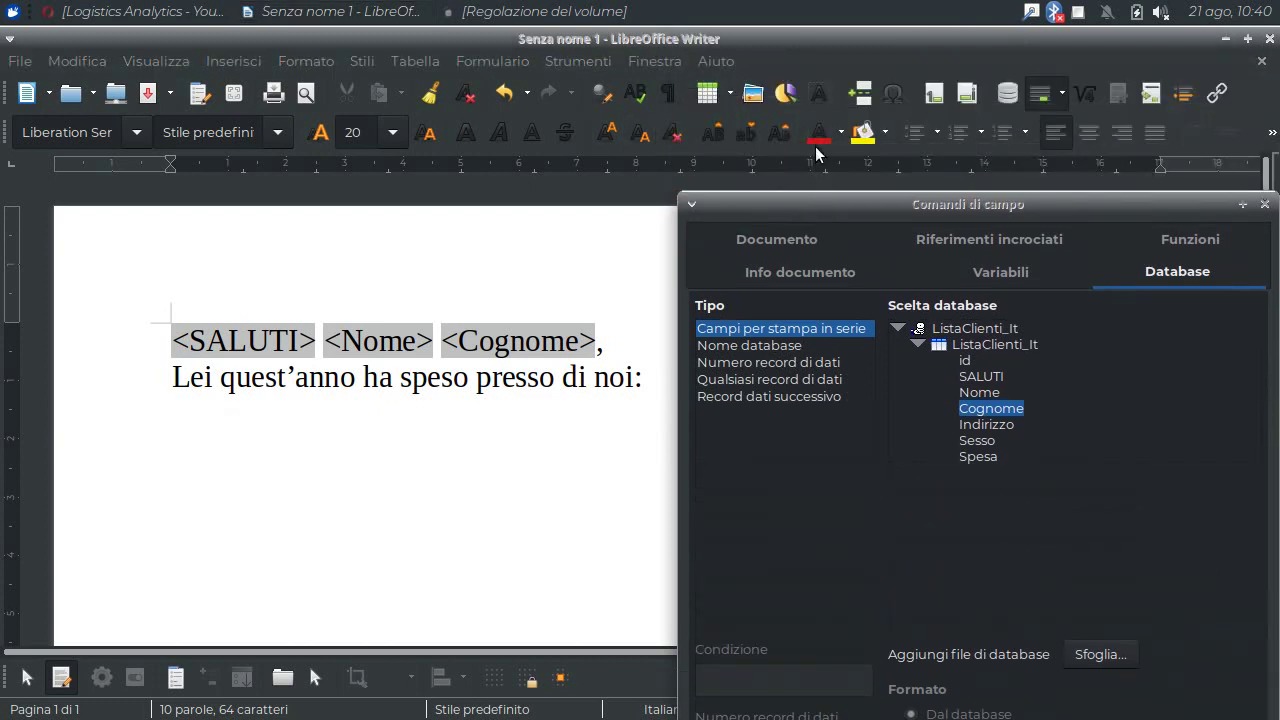
click(841, 132)
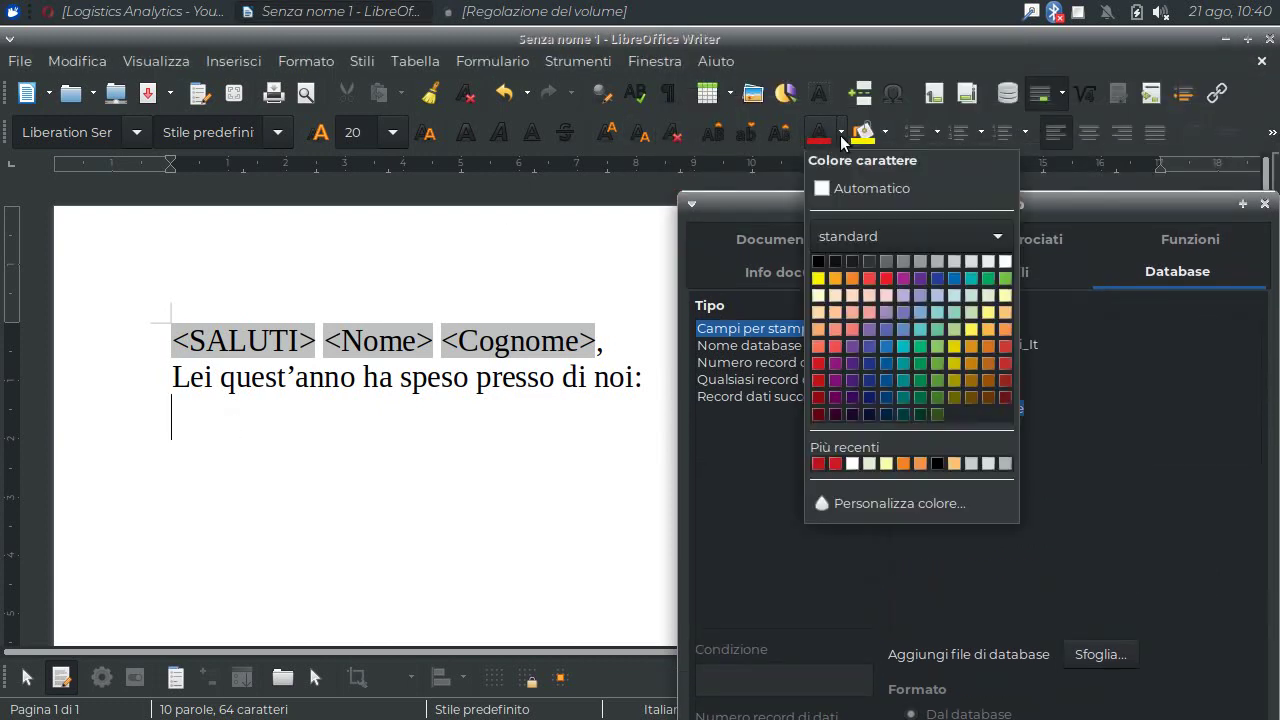
click(818, 396)
drag(904, 203, 889, 89)
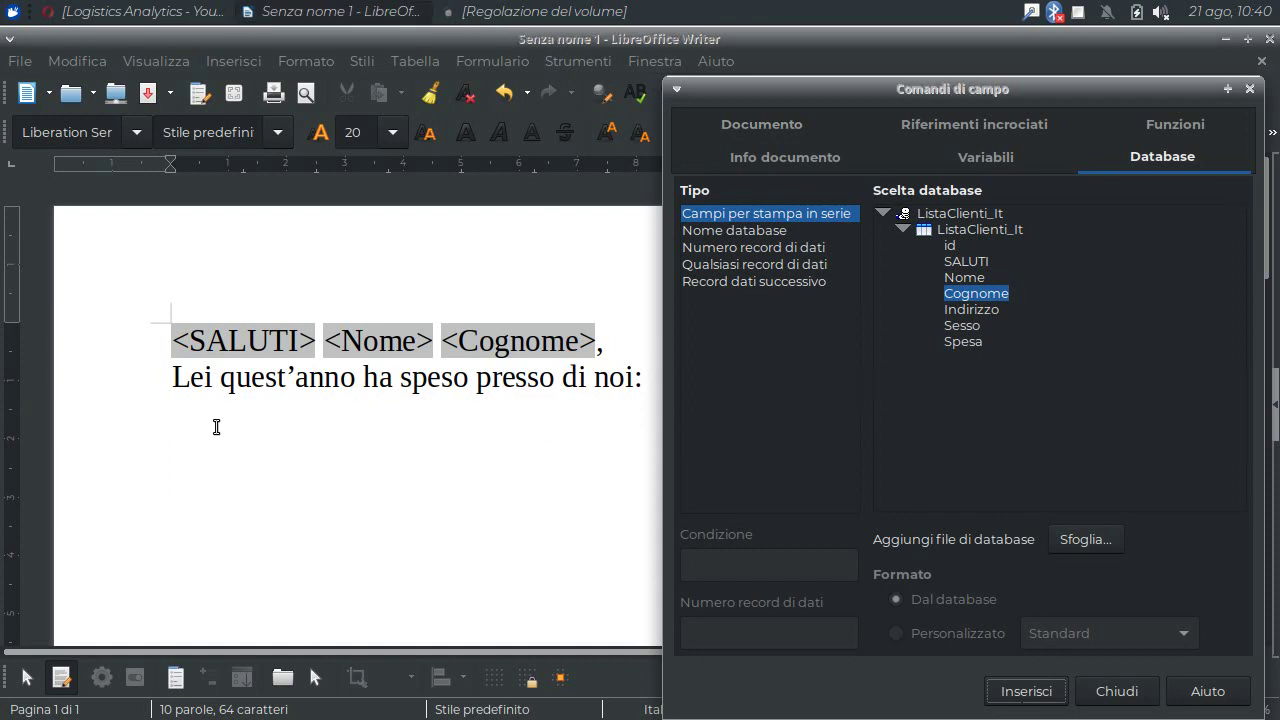
click(962, 342)
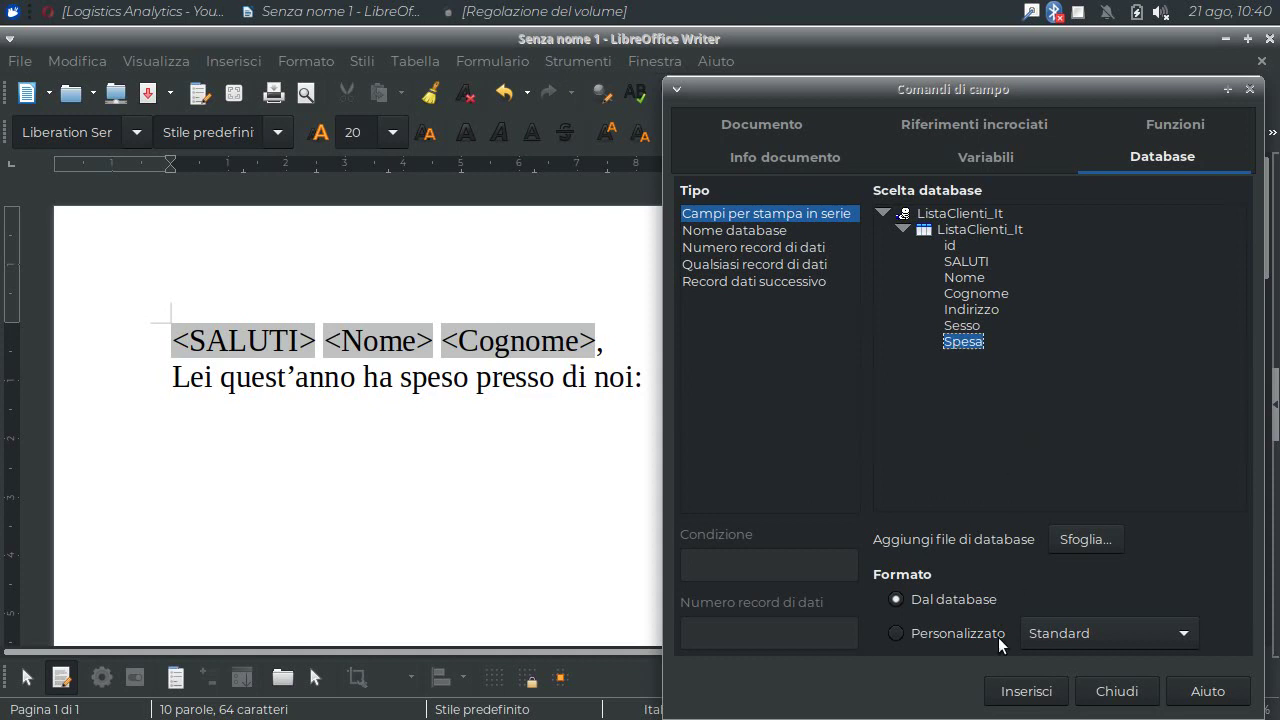
Insert the Spesa field, then type 'Grazie torni presto nei nostri negoz' on the next line
click(1020, 692)
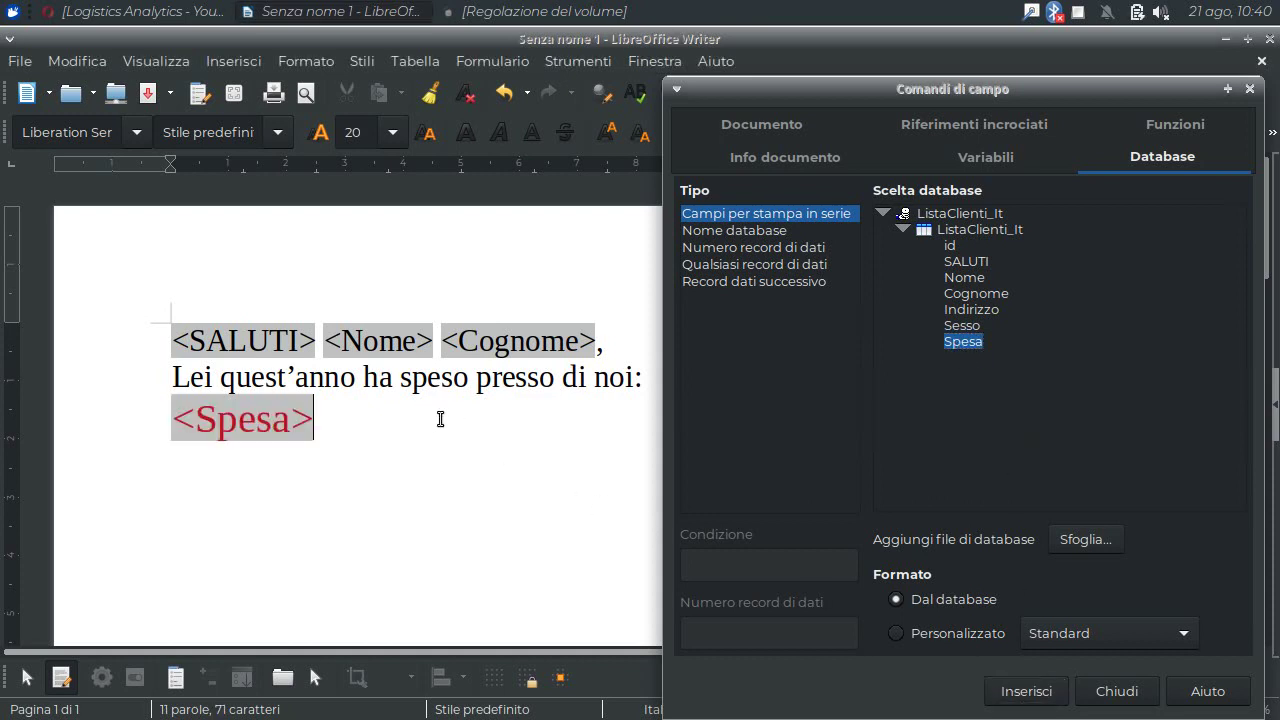
key(Return)
key(Return)
text(G)
text(razie)
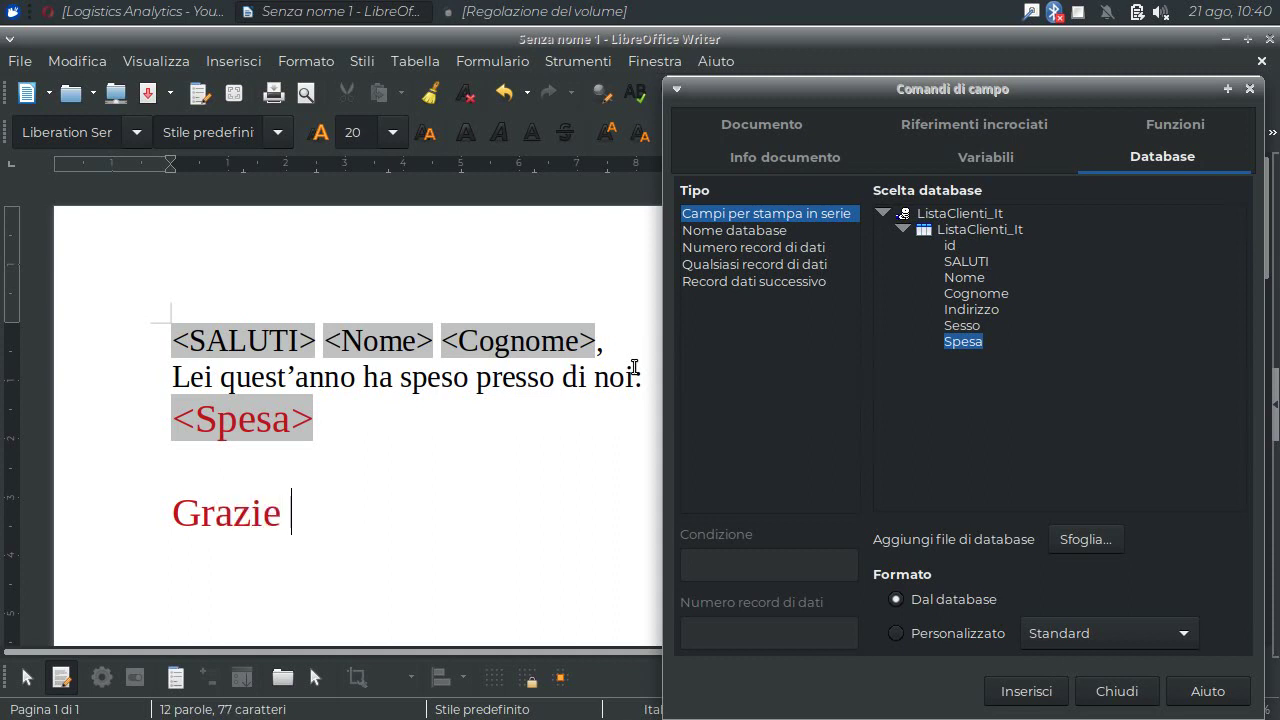
text(torni pres)
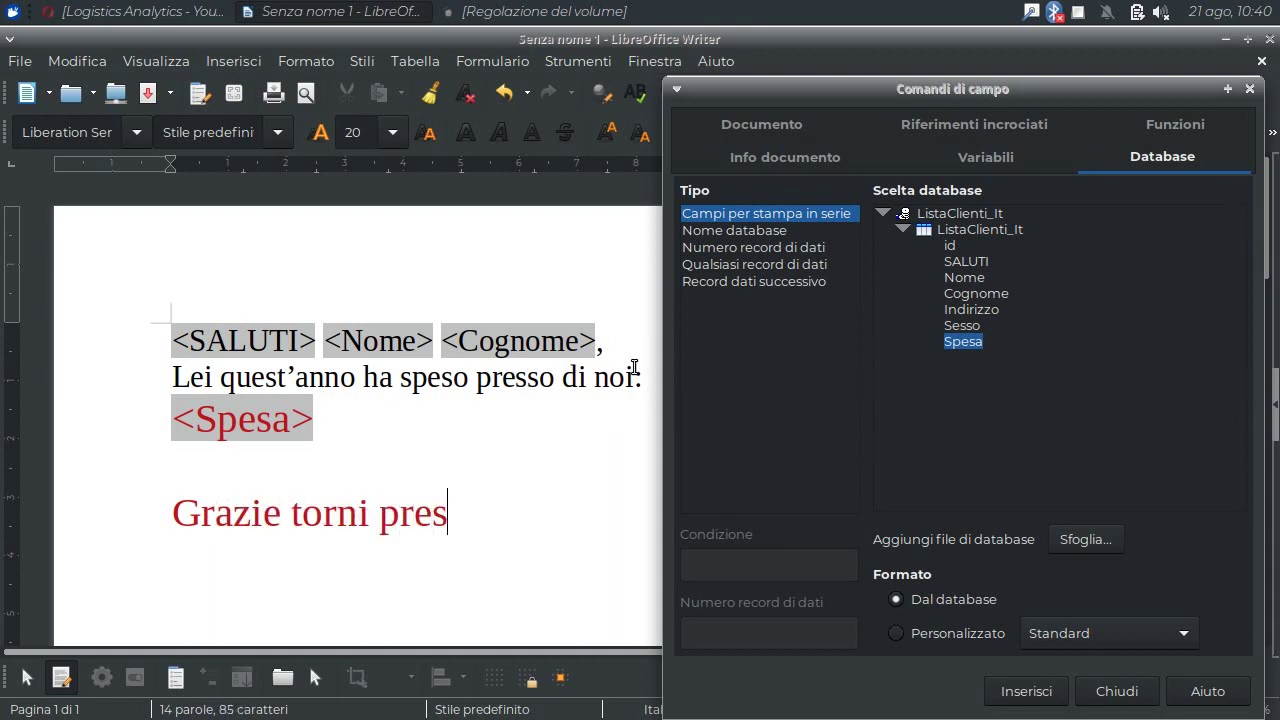
text(to nei nostri )
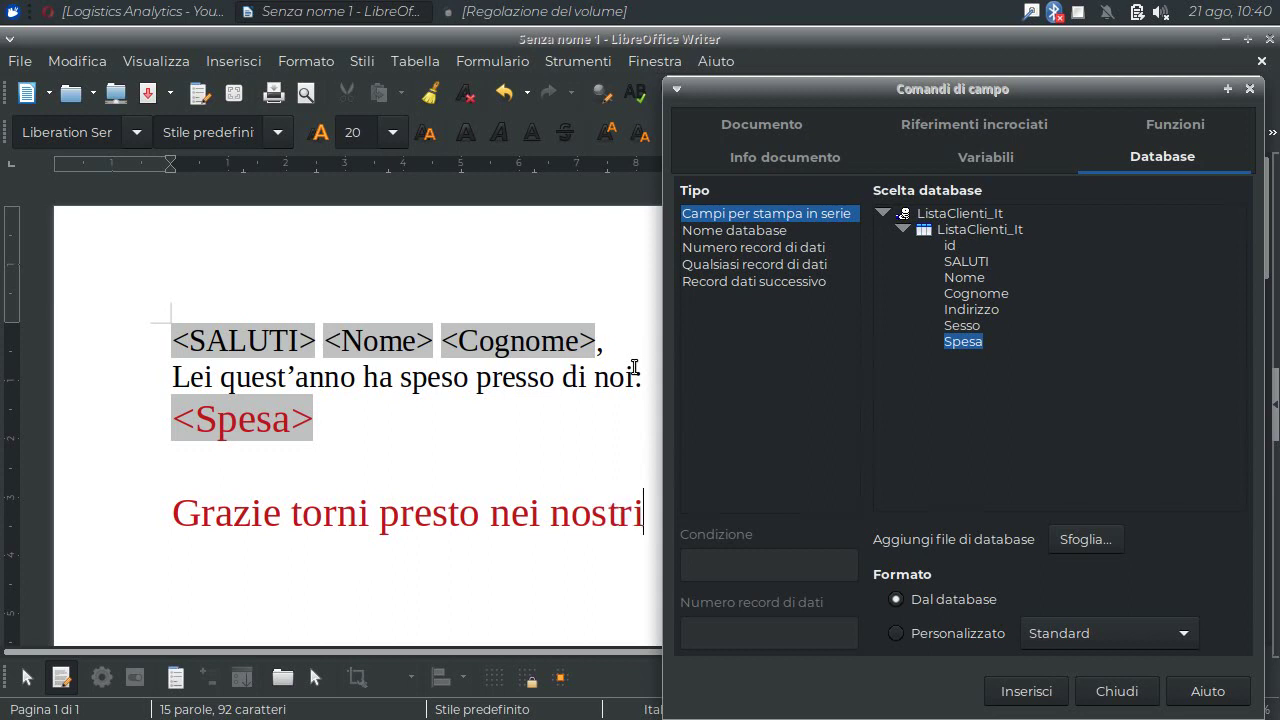
text(negoz)
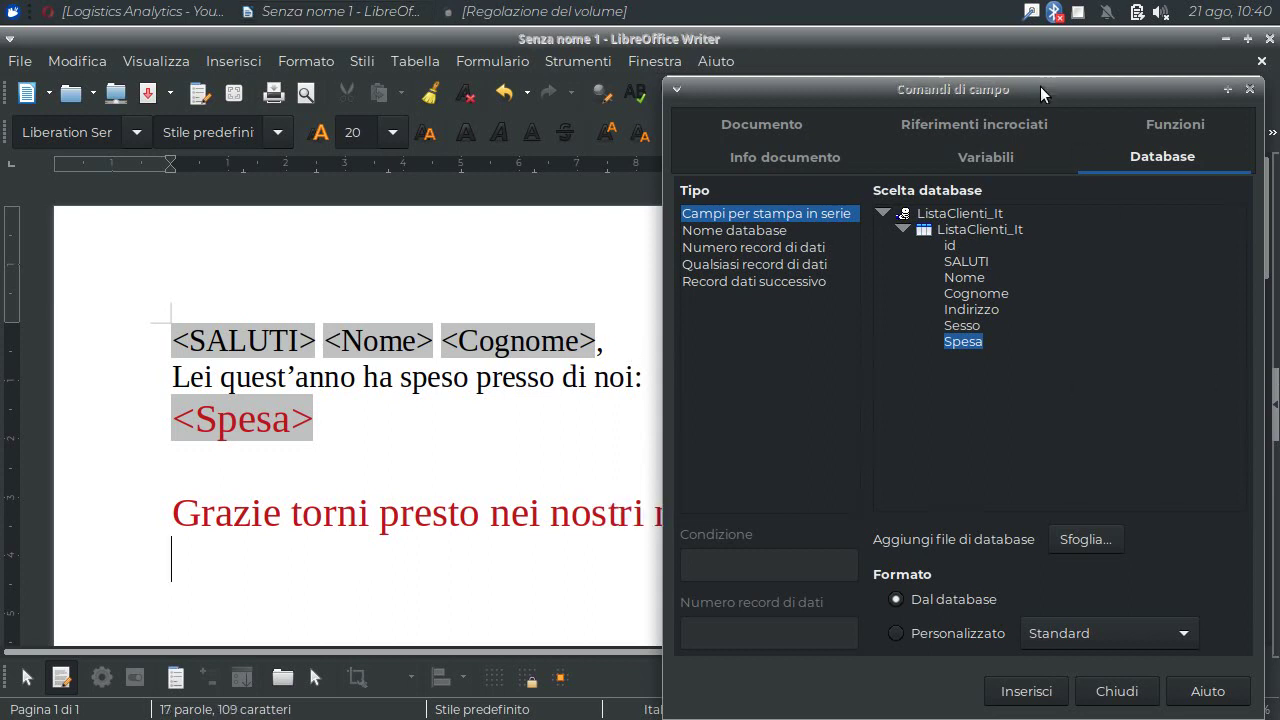
drag(1037, 80, 1063, 65)
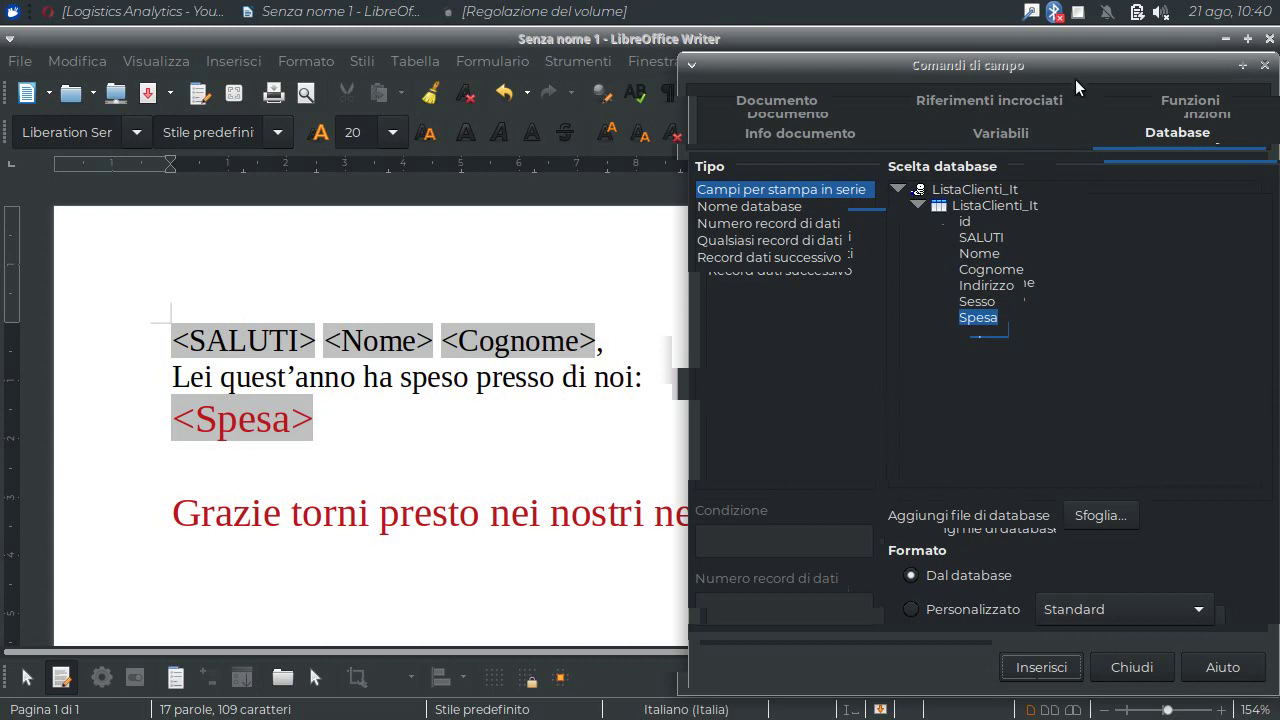
mouse_move(1073, 60)
mouse_down()
mouse_move(1021, 34)
mouse_move(1045, 34)
mouse_up()
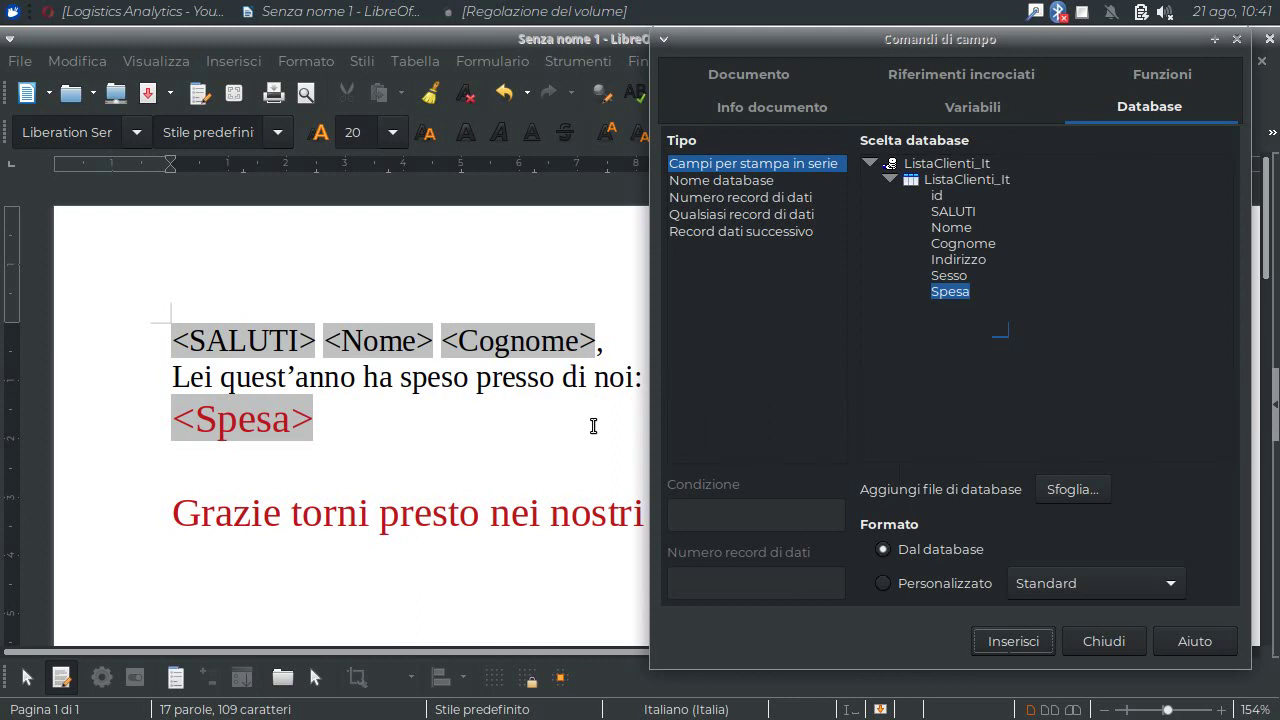
Close Comandi di campo and show Sorgenti dati with the ListaClienti_It client records above the letter
click(1113, 641)
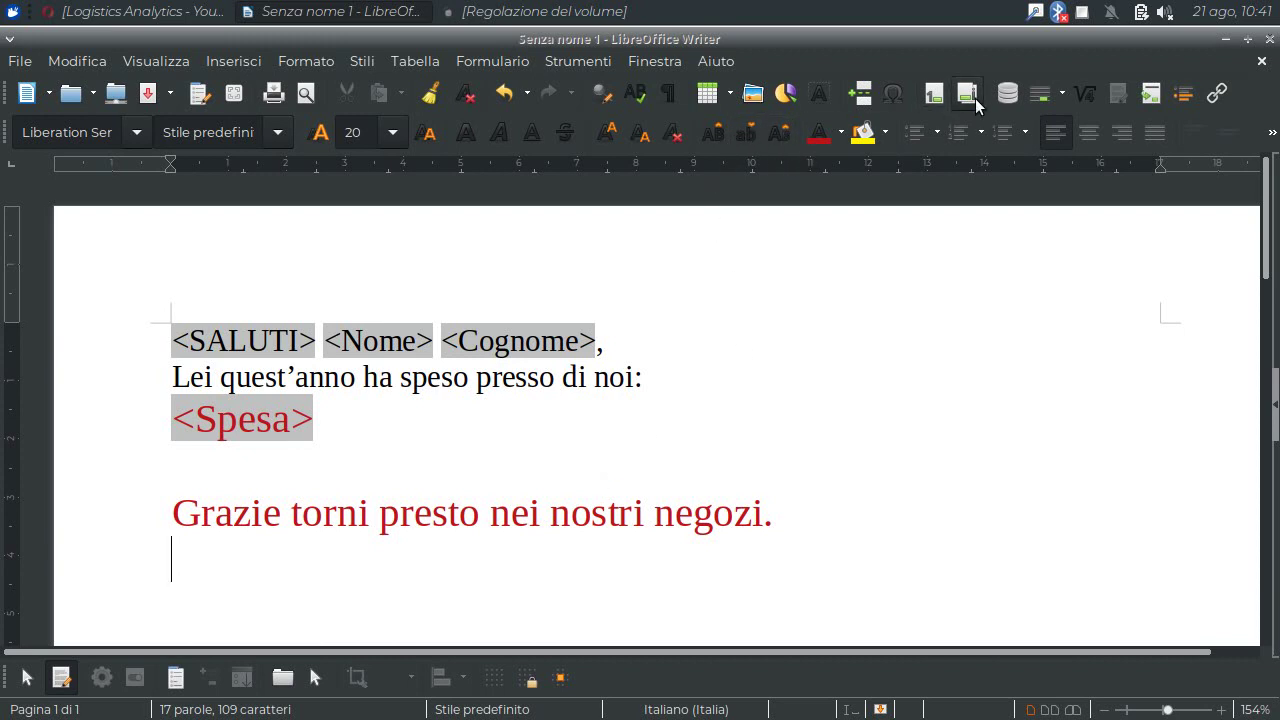
click(1008, 96)
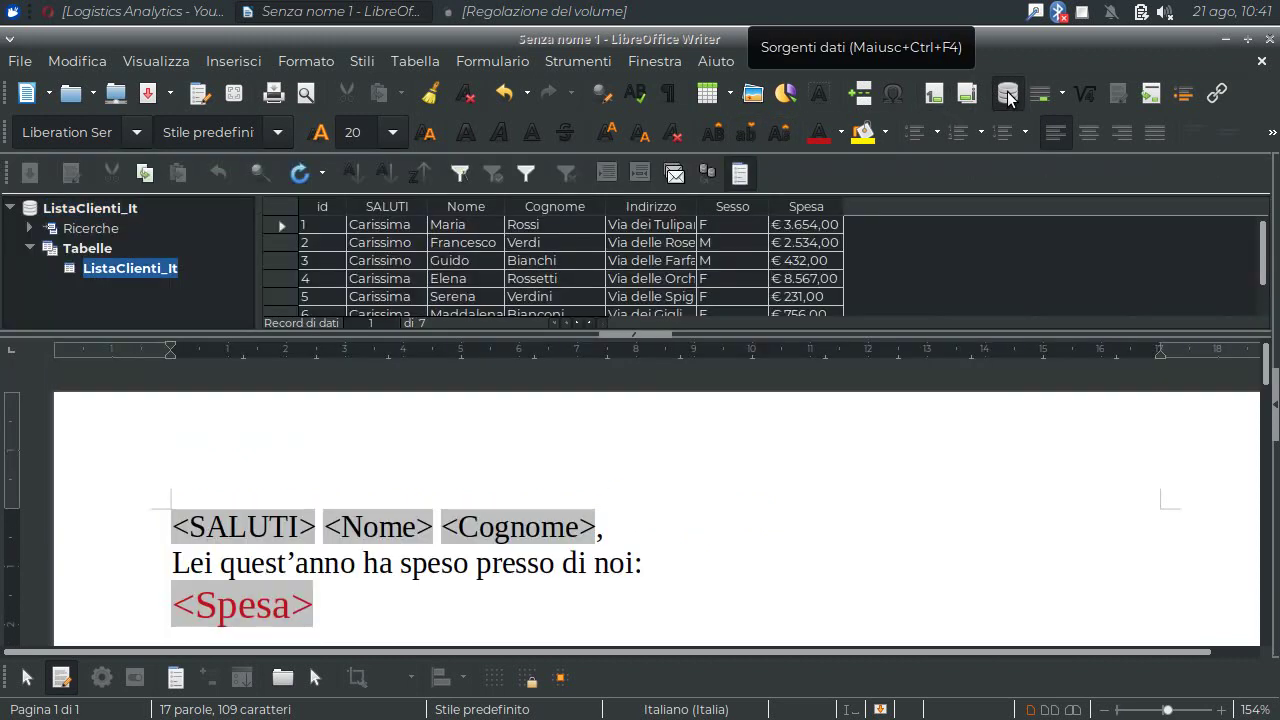
right_click(1006, 95)
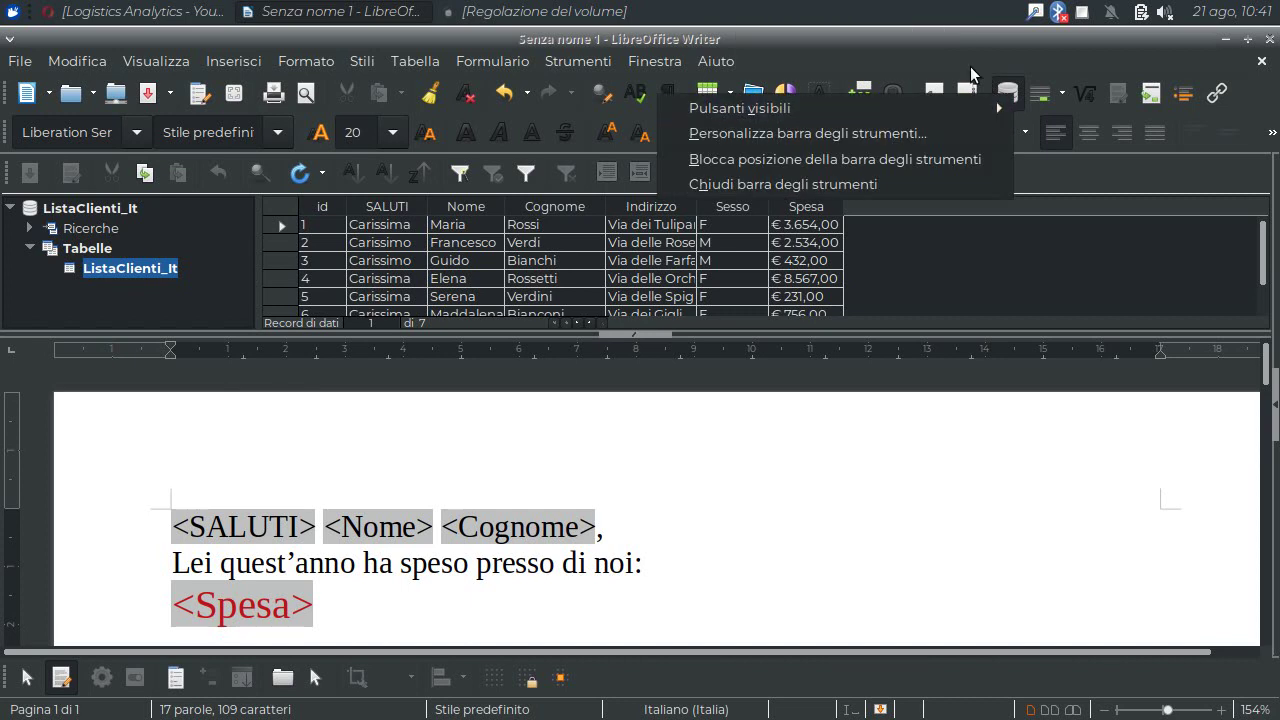
click(970, 37)
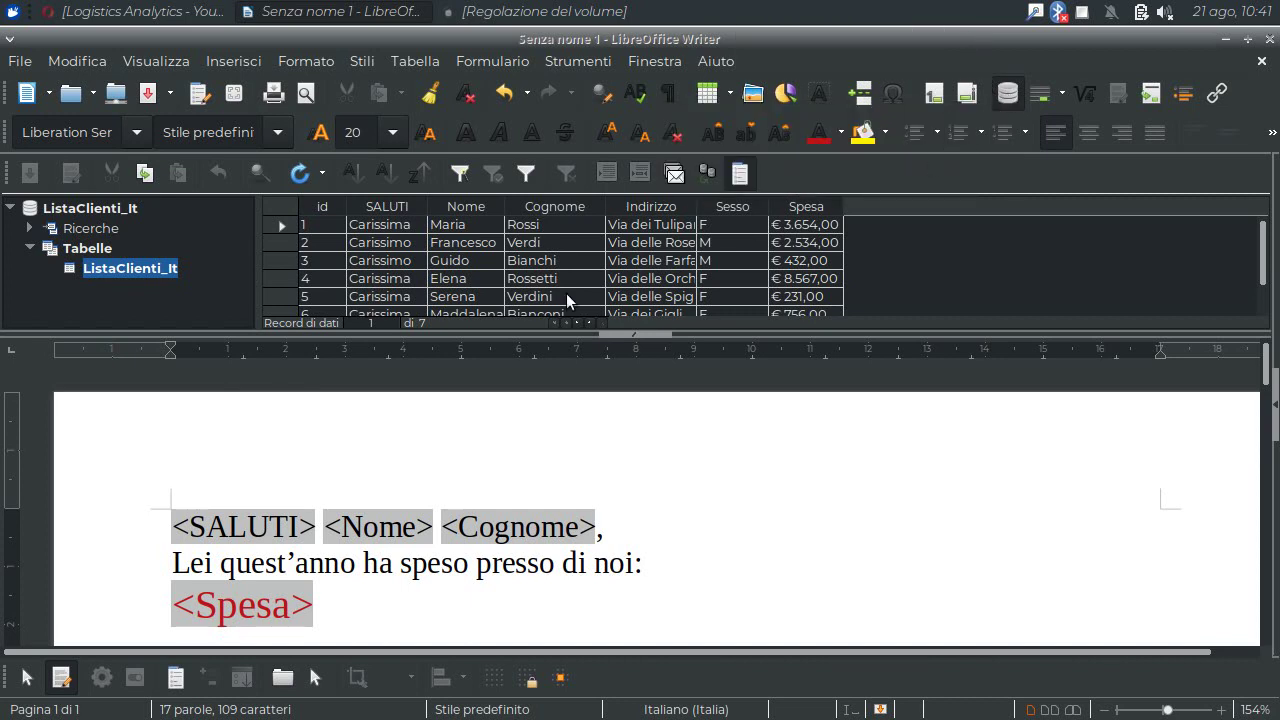
right_click(110, 208)
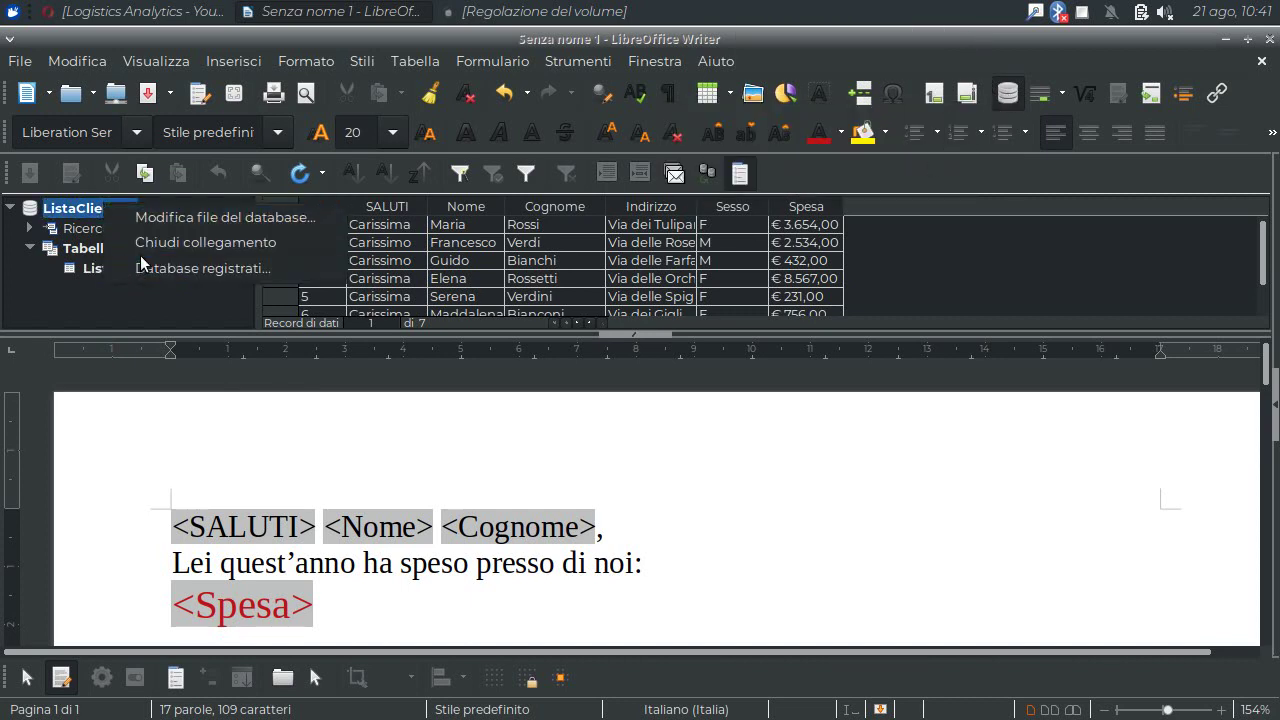
click(157, 275)
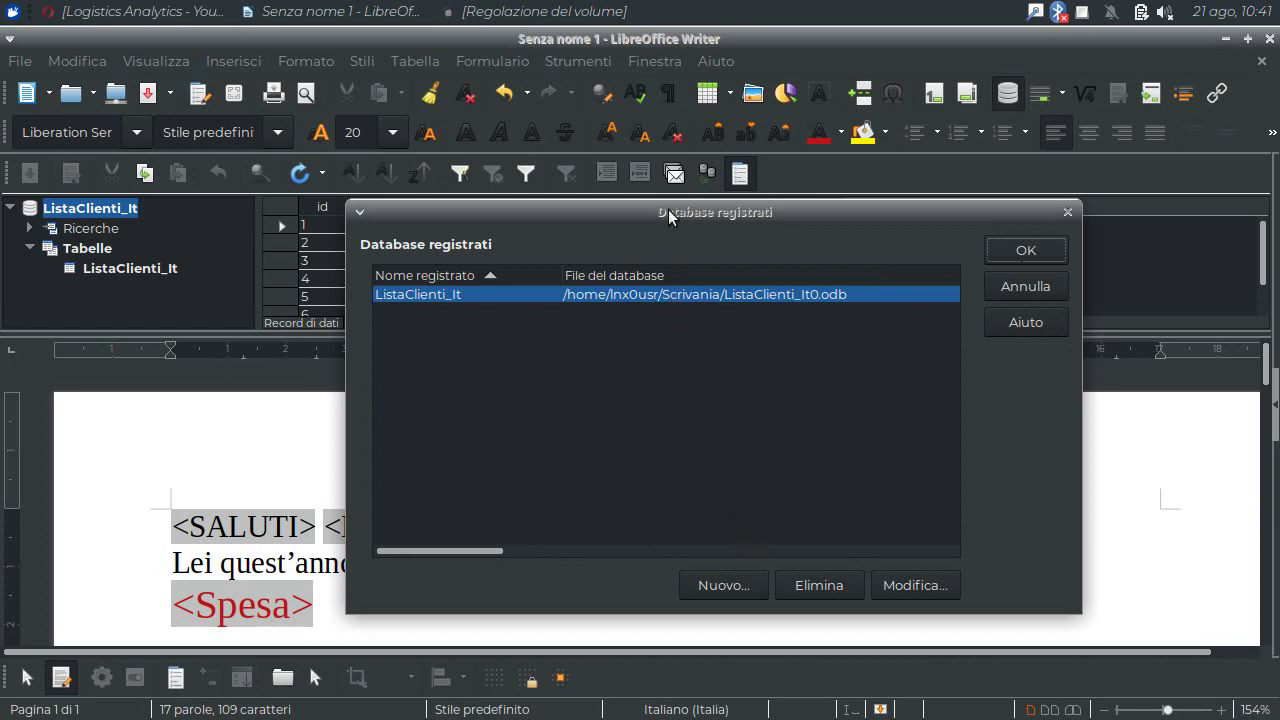
drag(668, 209, 624, 204)
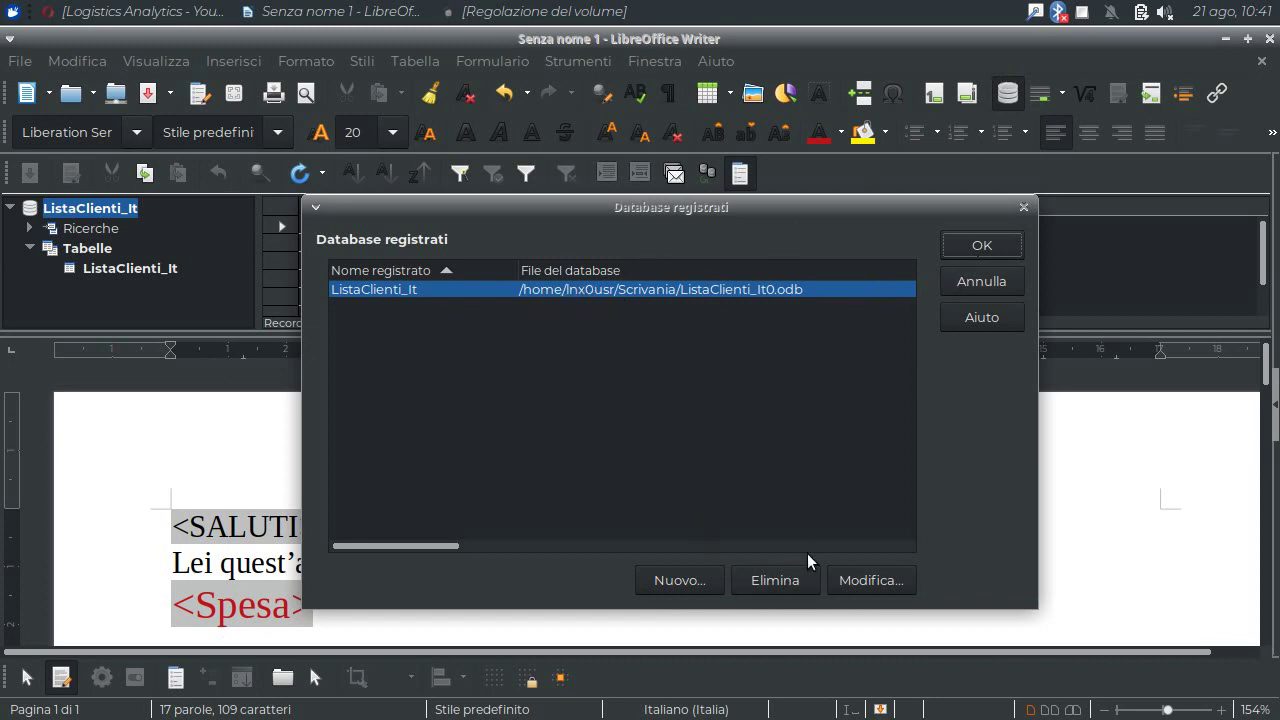
click(962, 282)
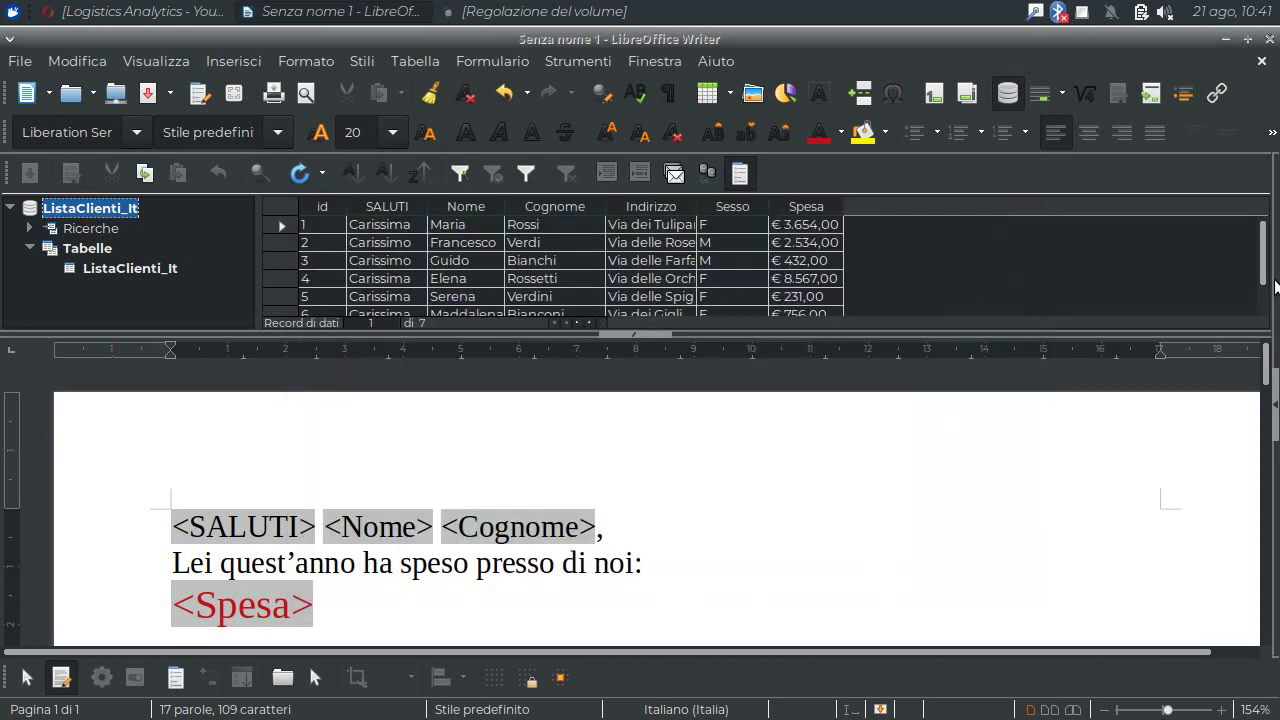
Hide Sorgenti dati, start File > Stampa and answer Sì to open Stampa in serie for all 7 clients
click(1006, 97)
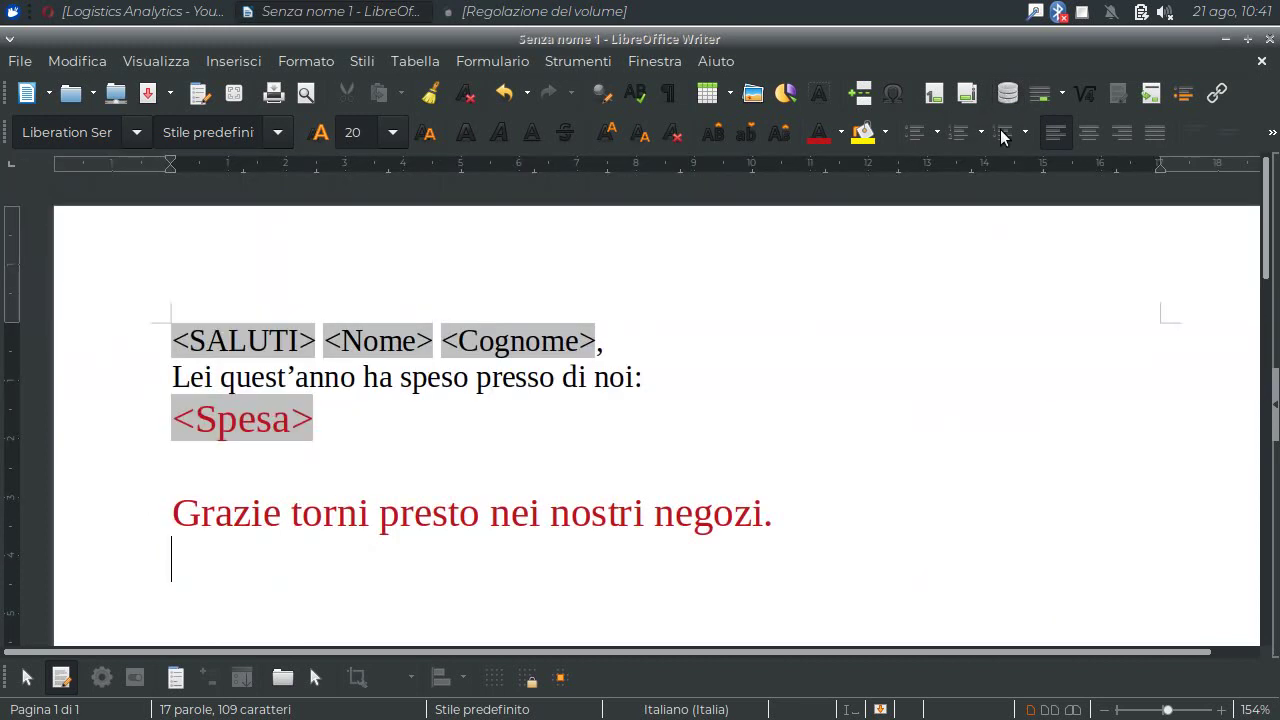
click(555, 378)
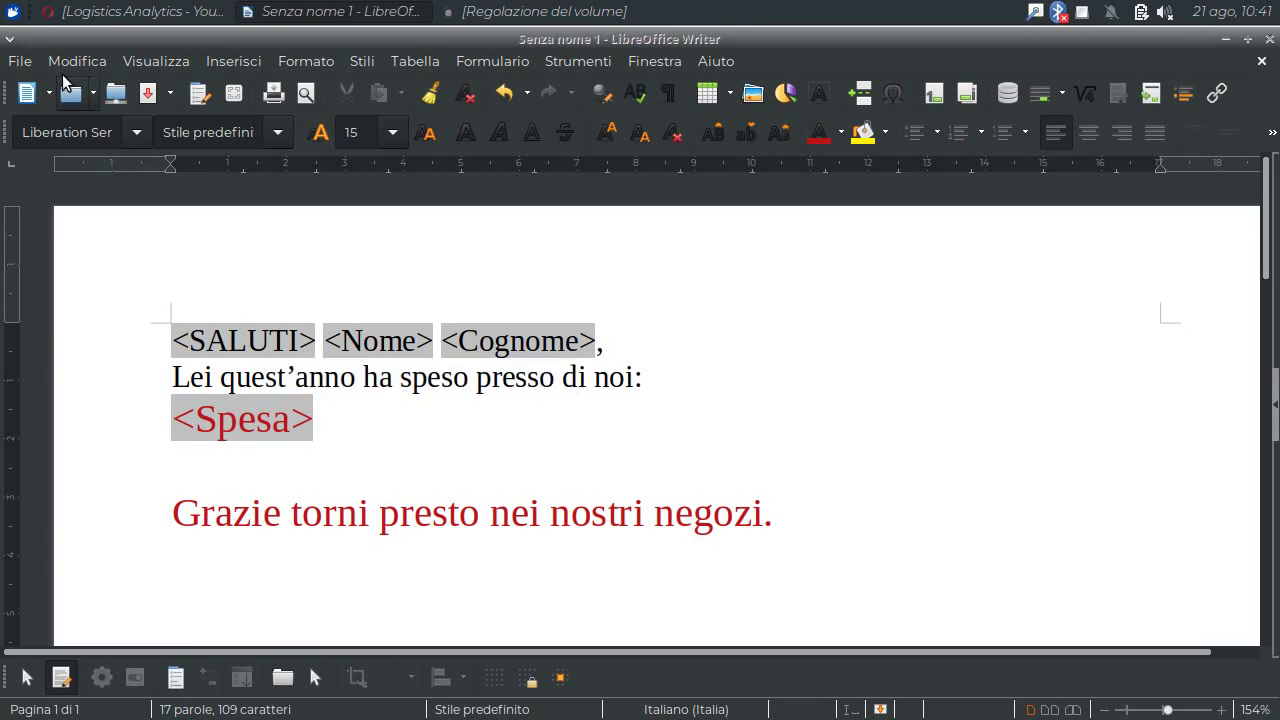
click(27, 60)
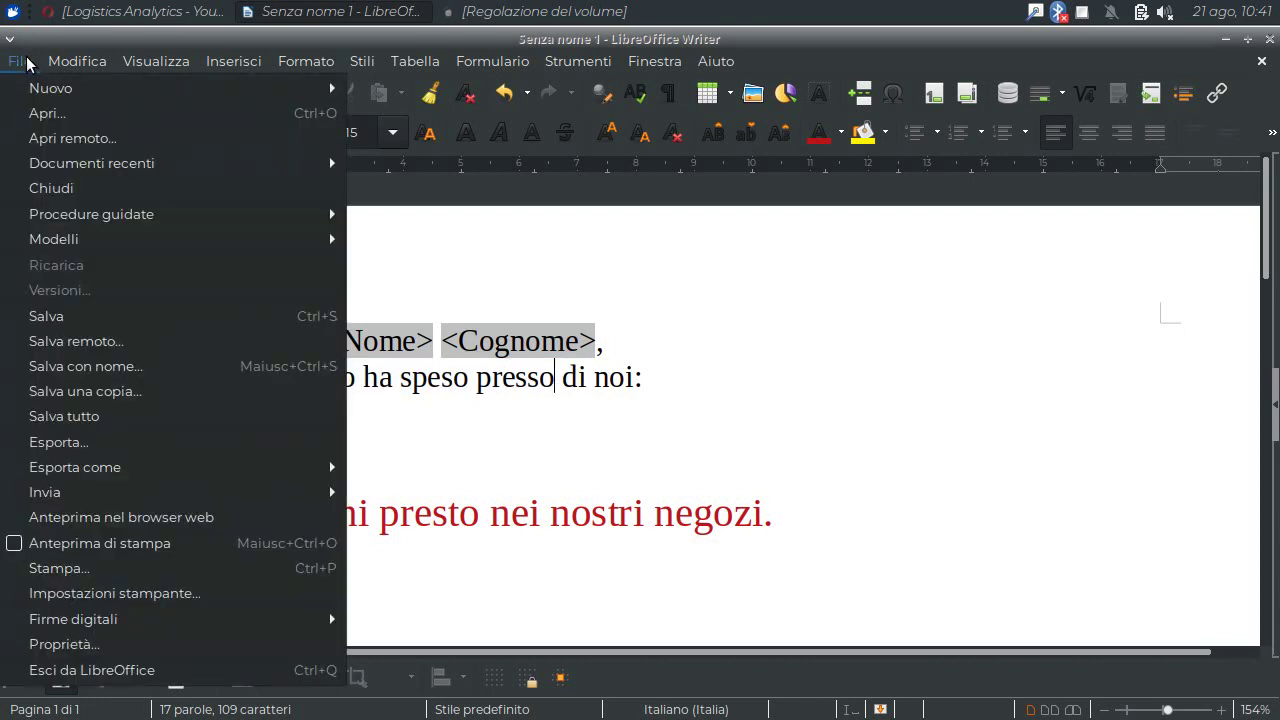
click(108, 568)
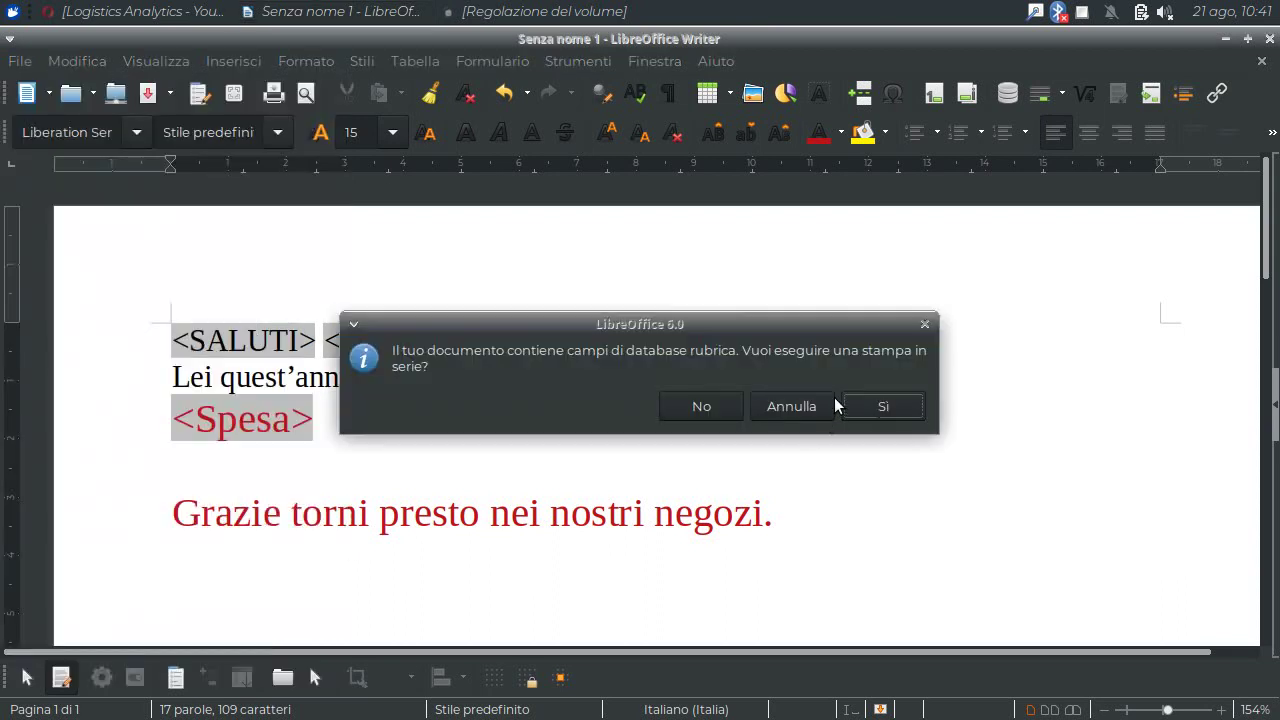
drag(785, 323, 985, 192)
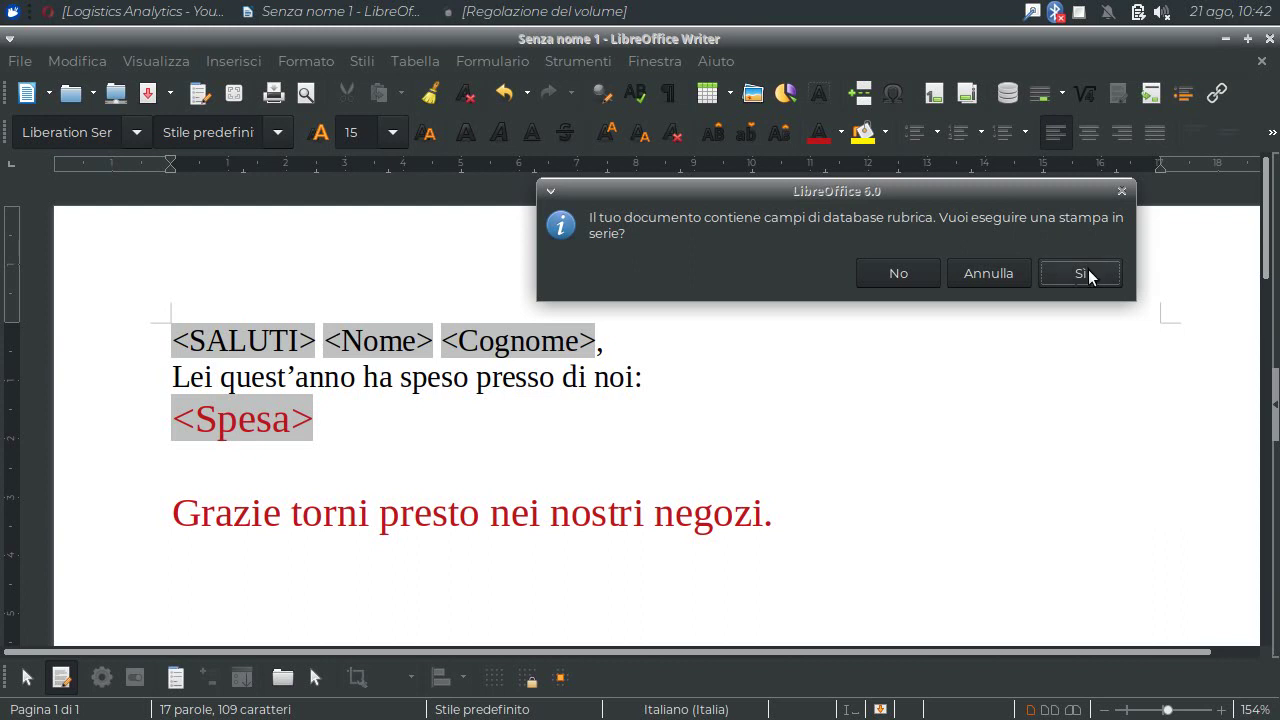
click(1087, 276)
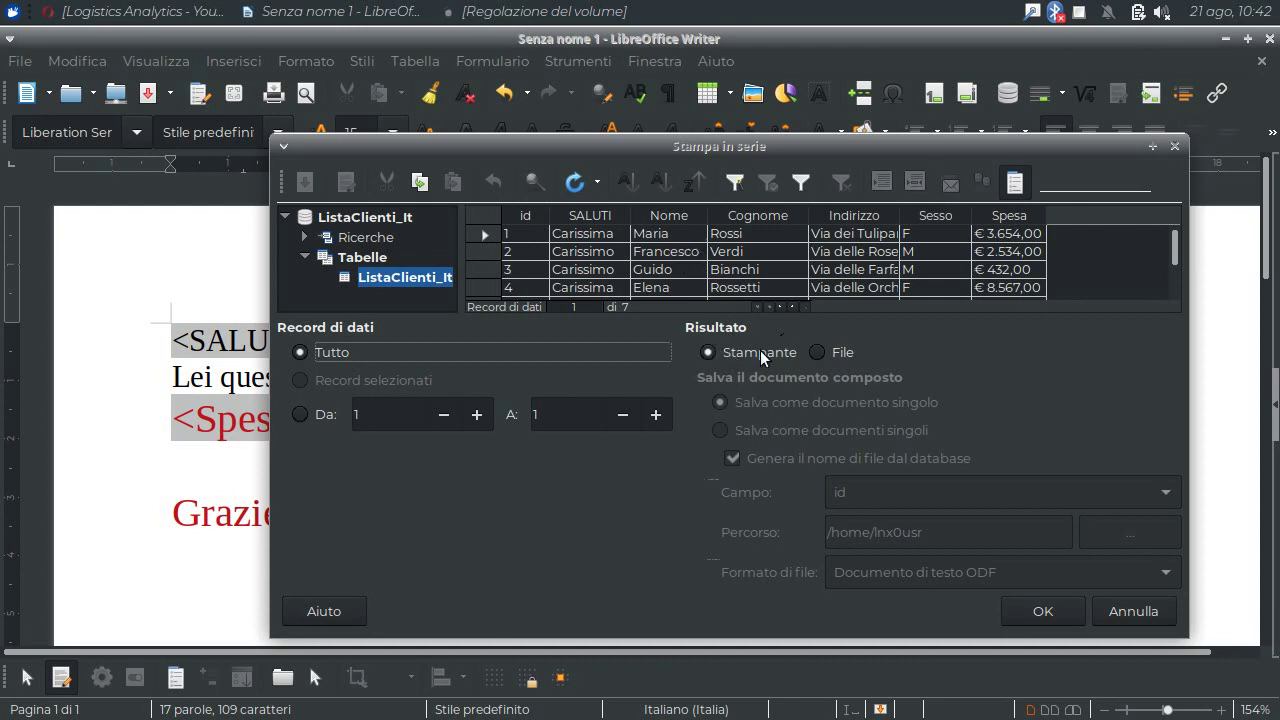
Merge to file as a single document named LetteraAiClienti in the Scrivania folder
click(819, 352)
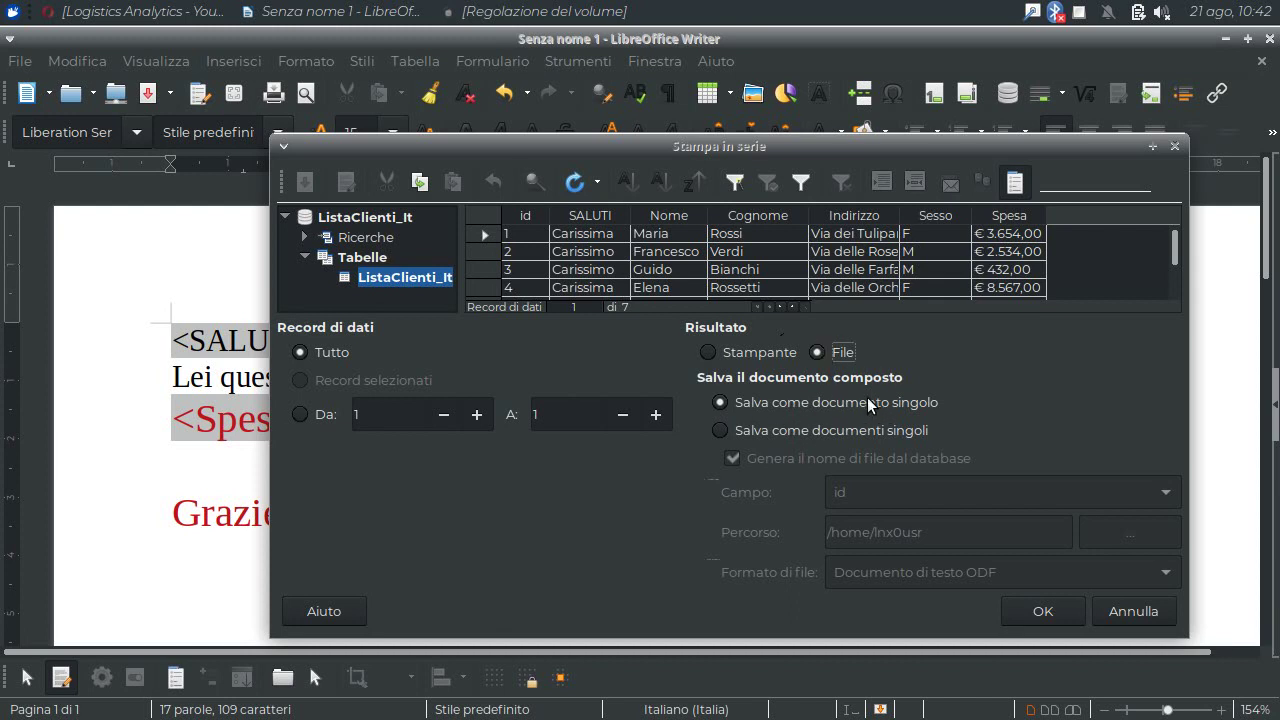
click(1045, 611)
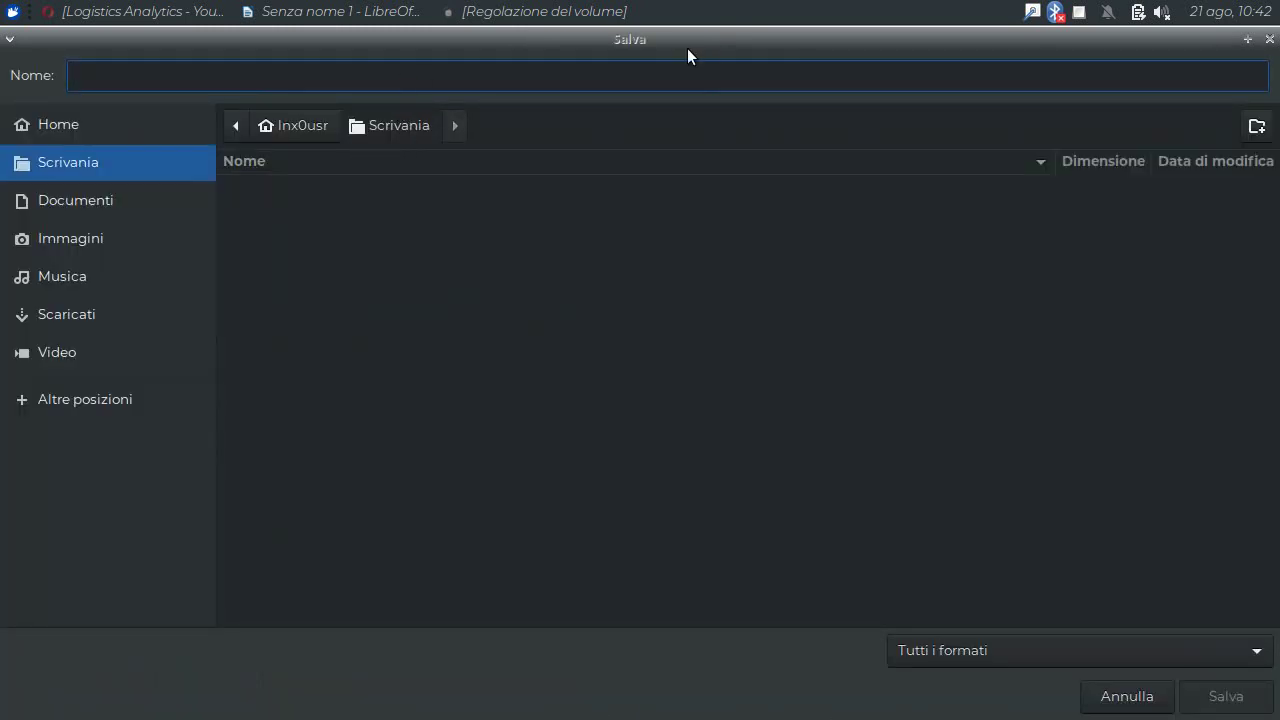
text(LetteraAiClienti)
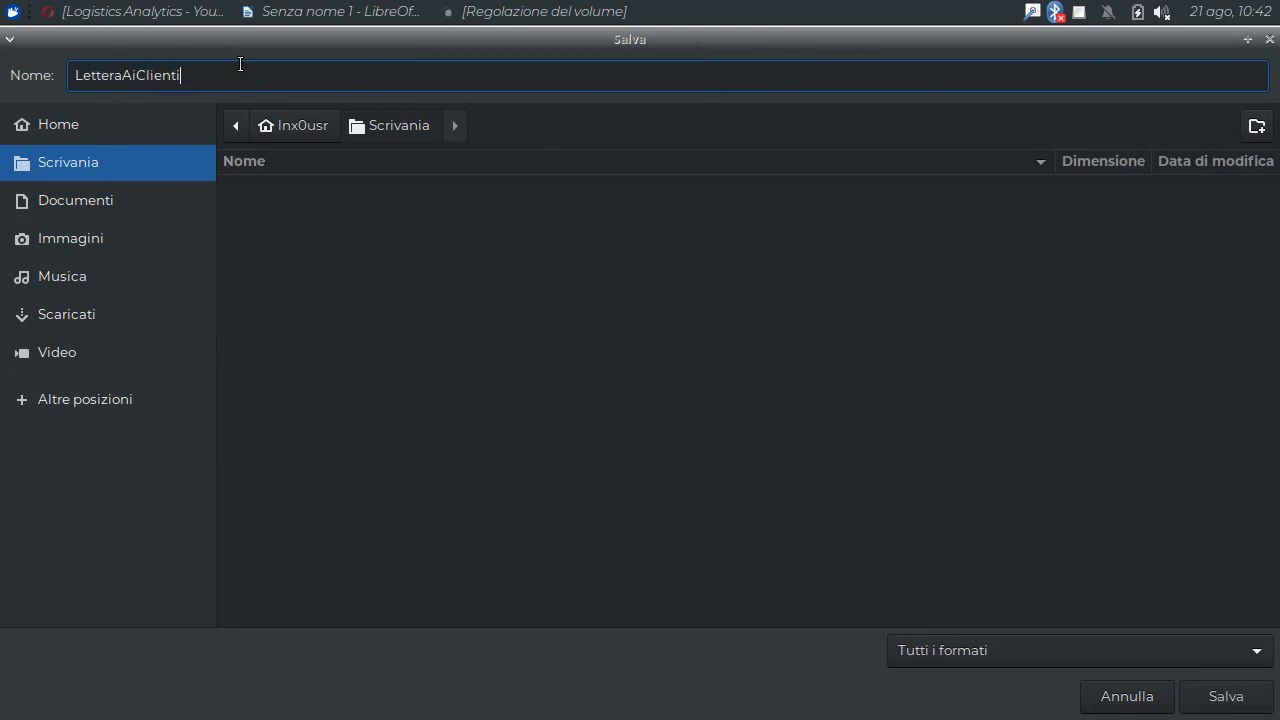
click(1220, 700)
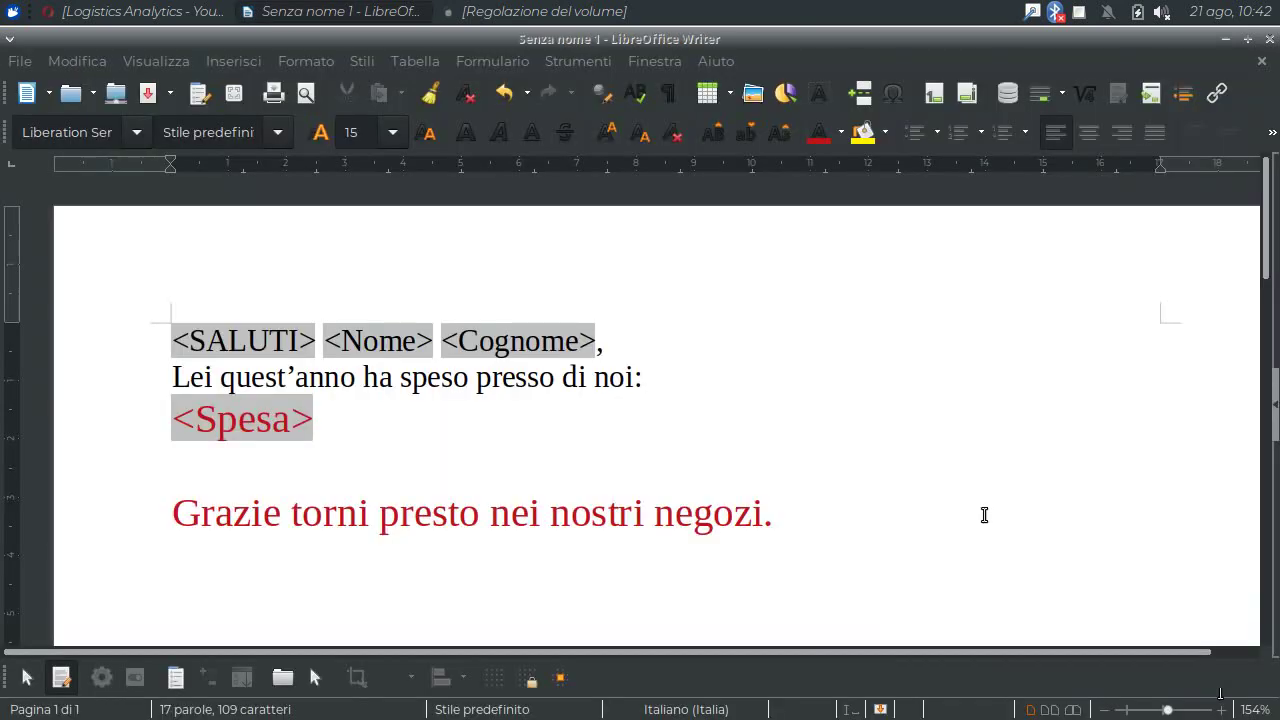
Let the merge finish, minimize Writer, and move ListaClienti_It0.odb and LetteraAiClienti.odt toward the desktop centre
drag(698, 307, 868, 256)
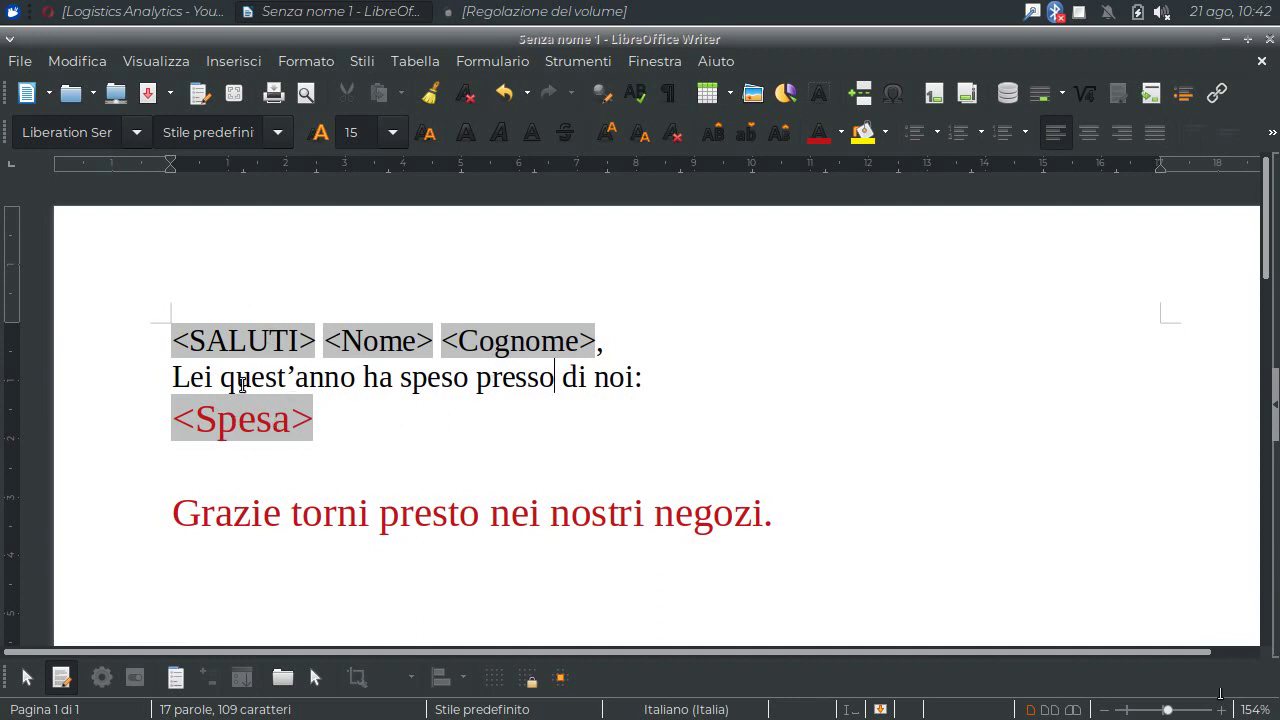
click(1230, 41)
mouse_move(77, 85)
mouse_down()
mouse_move(549, 340)
mouse_move(689, 224)
mouse_up()
mouse_move(66, 318)
mouse_down()
mouse_move(607, 397)
mouse_move(773, 195)
mouse_up()
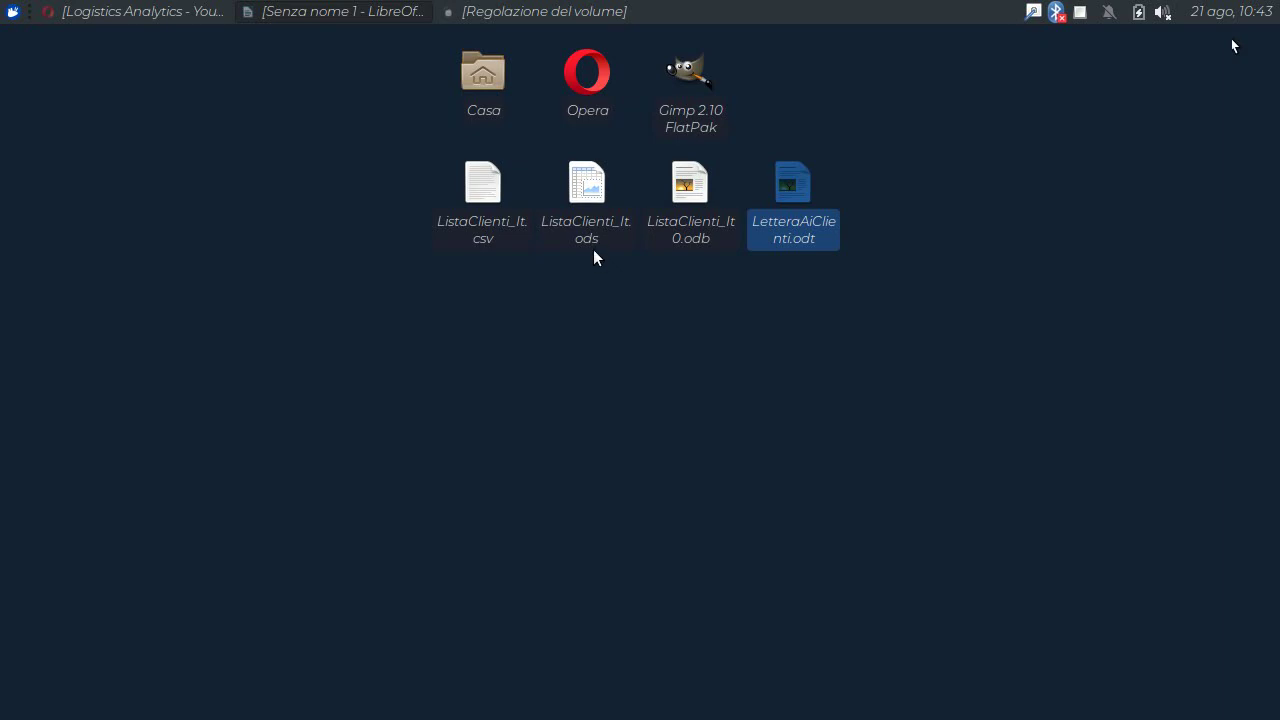
Open ListaClienti_It0.odb in Base, view the ListaClienti_It table's 7 records, then close Base
double_click(690, 192)
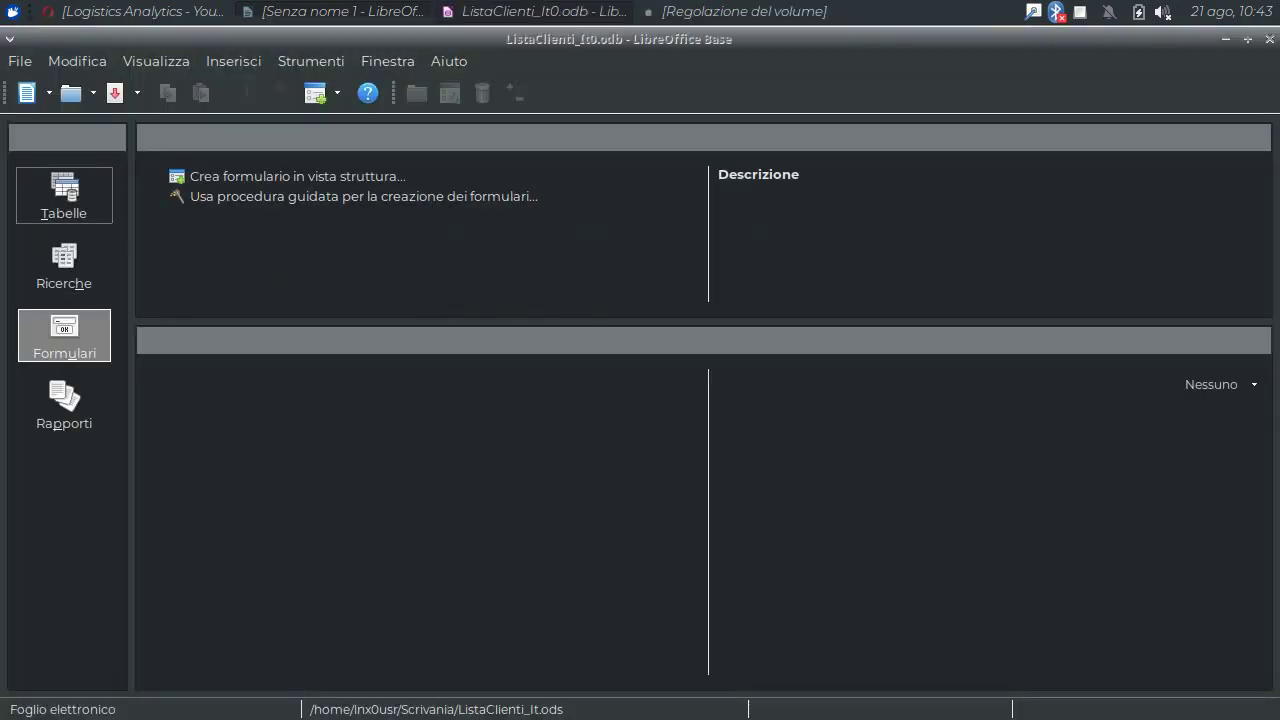
click(64, 195)
click(230, 379)
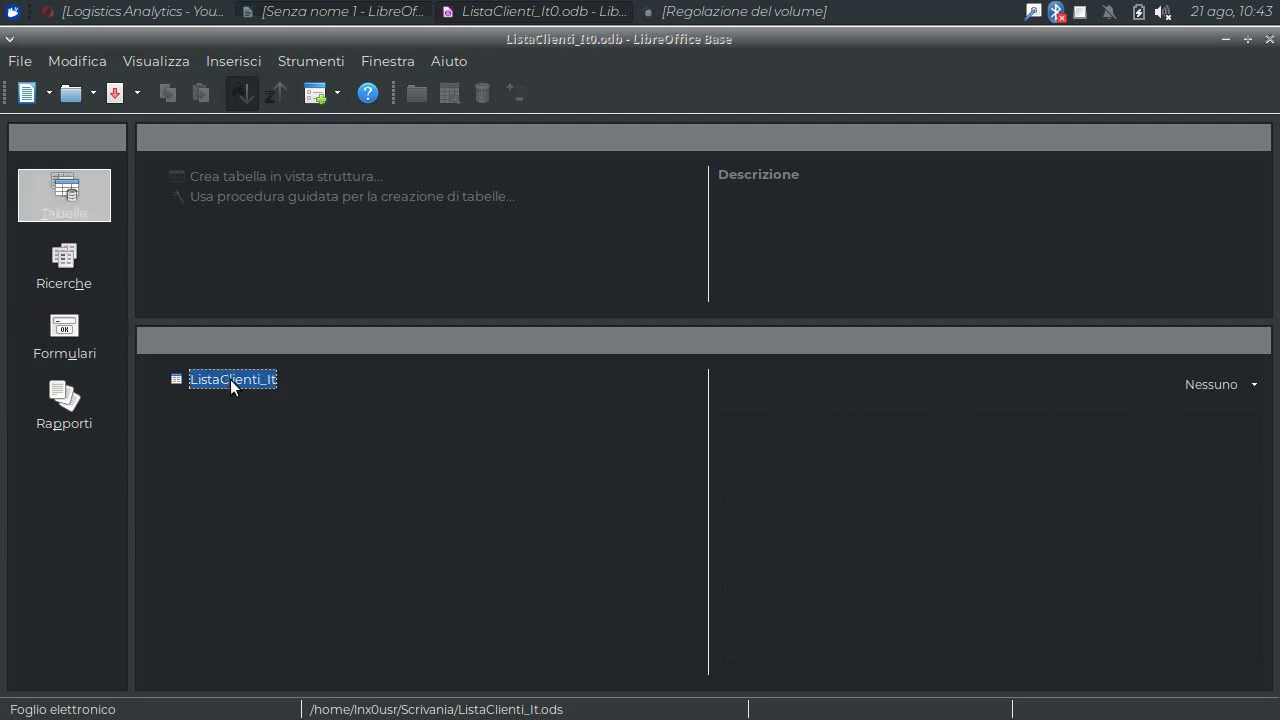
double_click(230, 379)
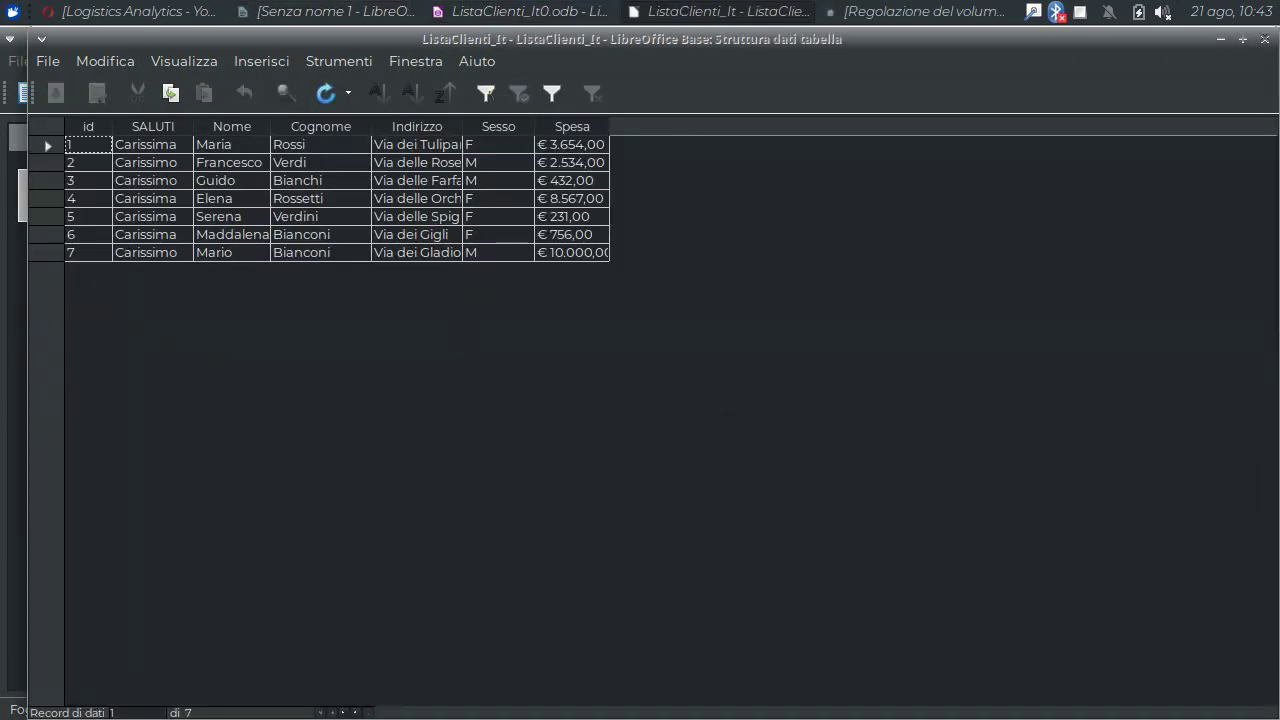
click(1264, 39)
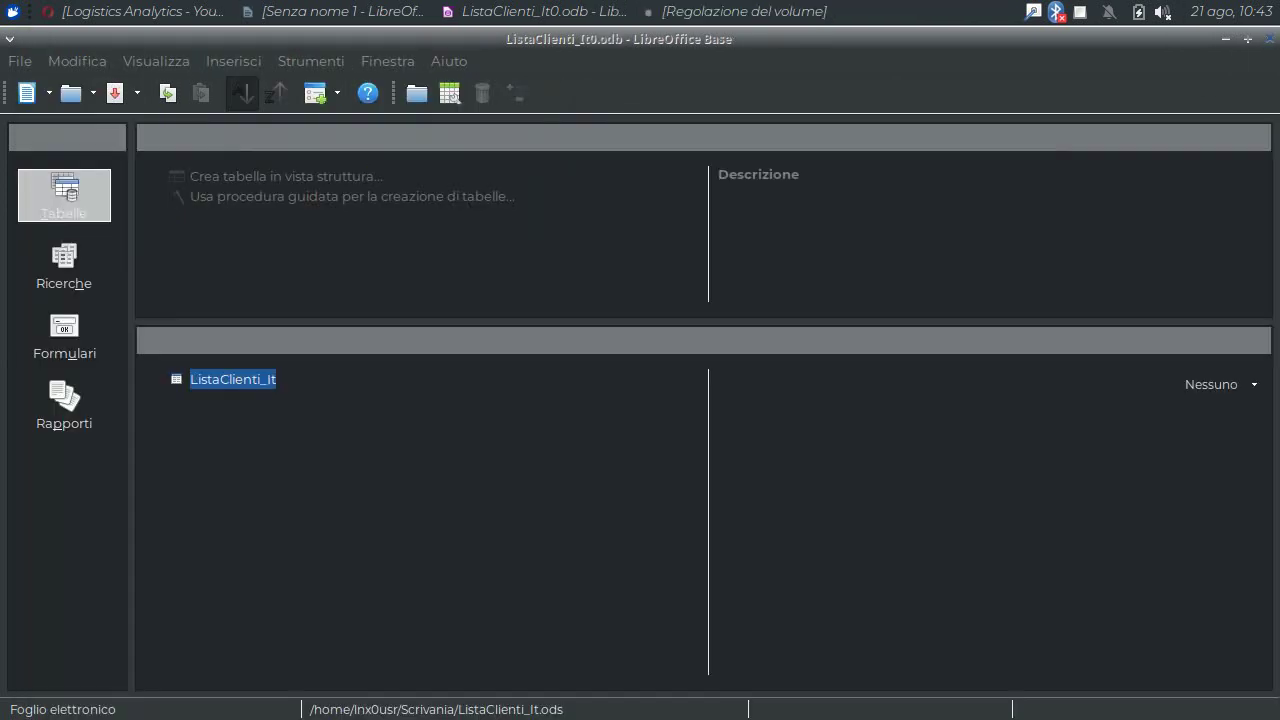
click(689, 431)
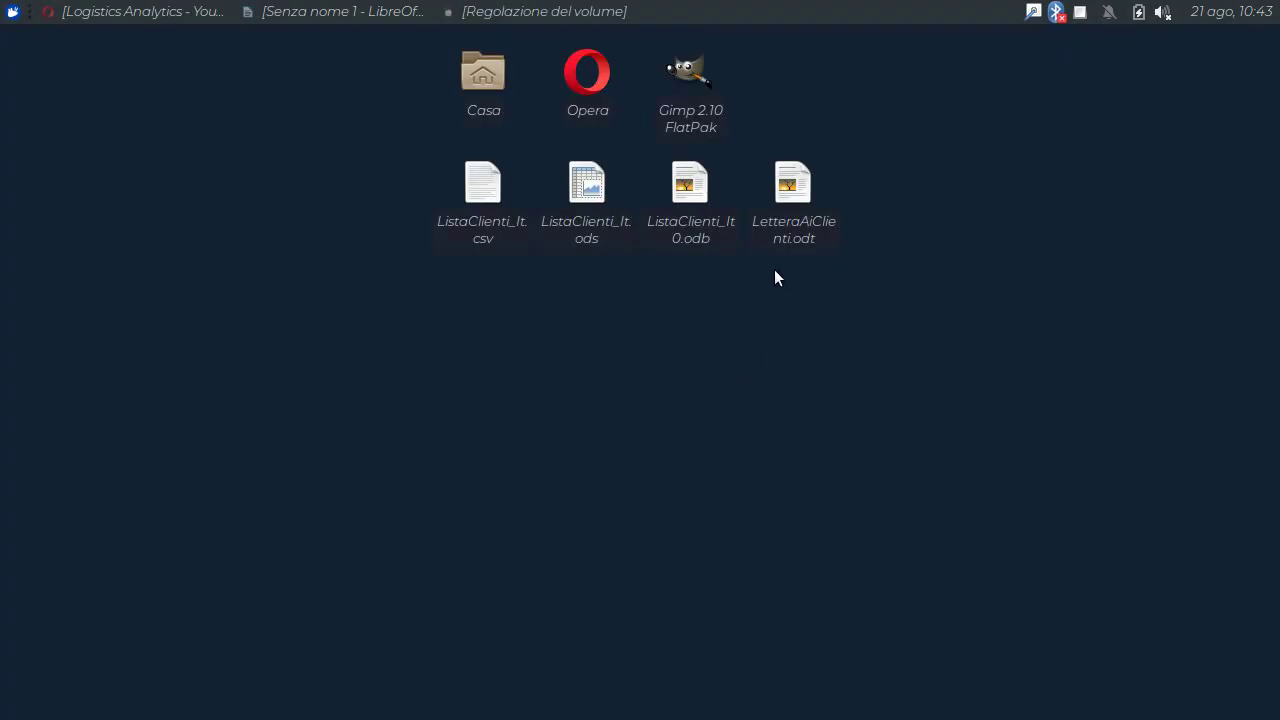
Move LetteraAiClienti.odt below ListaClienti_It.csv and open the 13-page merged letter in Writer
drag(794, 198, 483, 349)
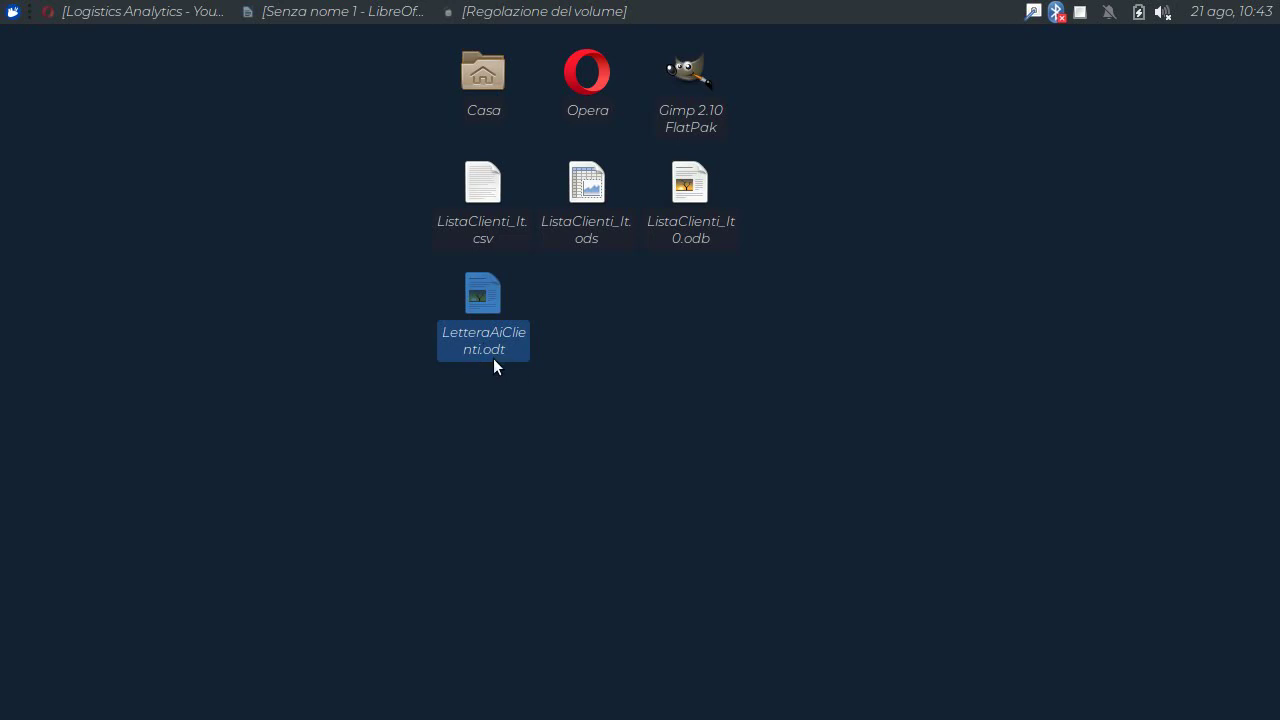
double_click(479, 300)
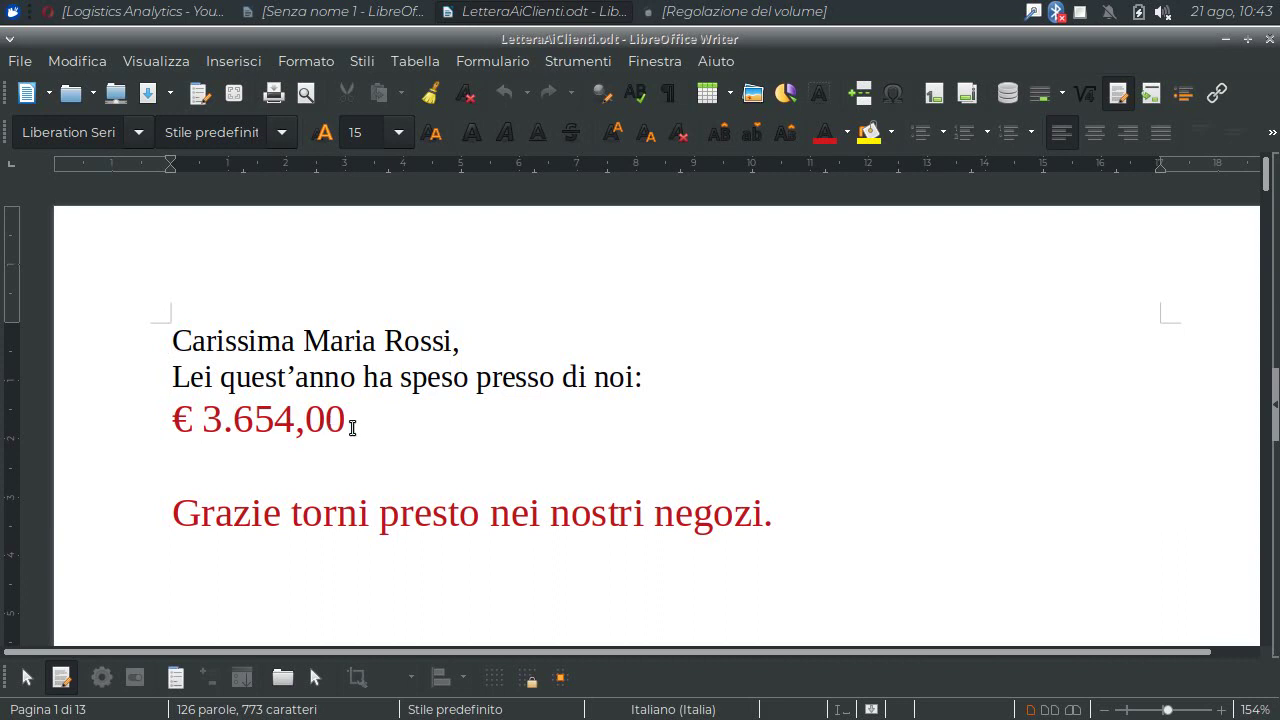
scroll(450, 451, down, 3)
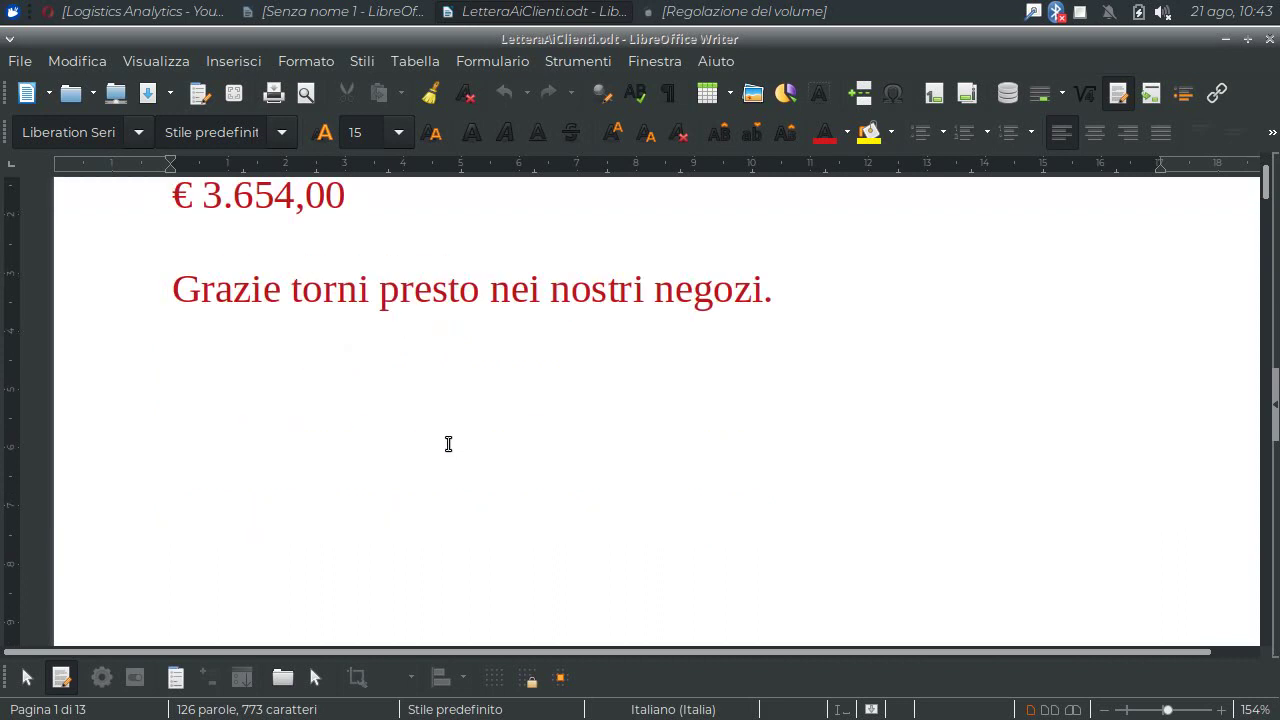
scroll(450, 445, down, 10)
scroll(452, 440, down, 2)
scroll(455, 439, down, 4)
scroll(455, 439, down, 5)
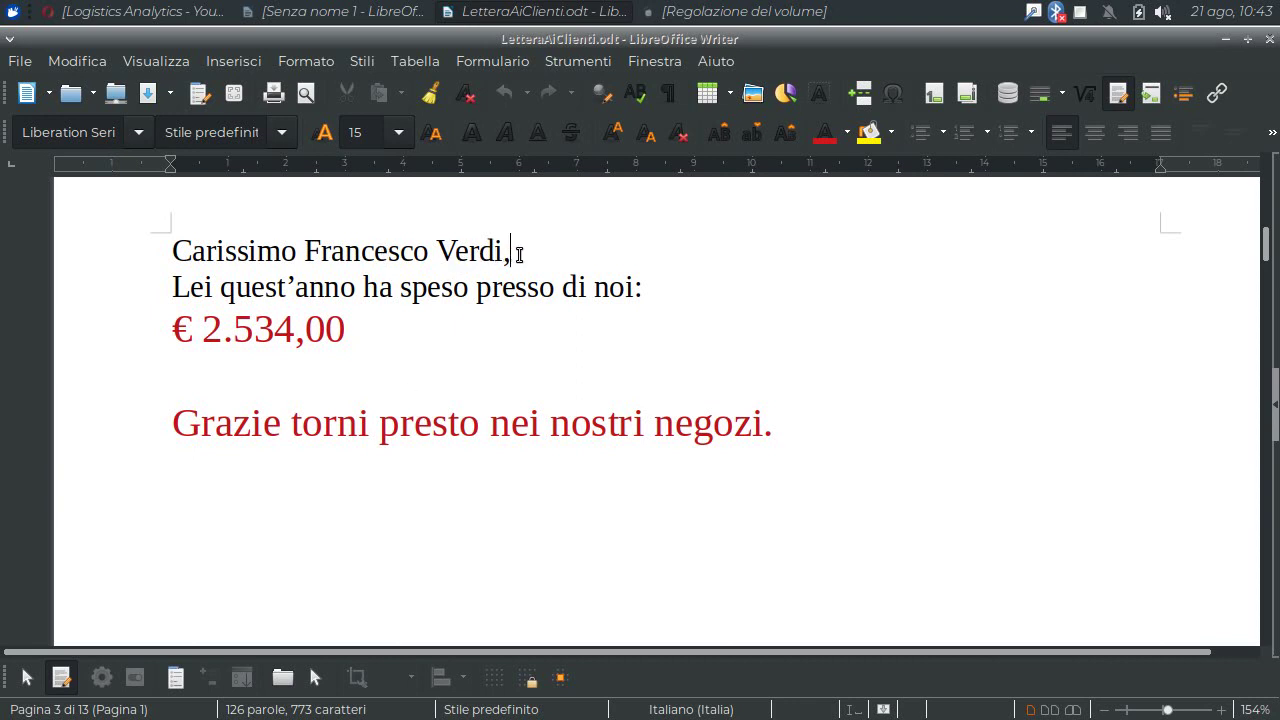
click(389, 252)
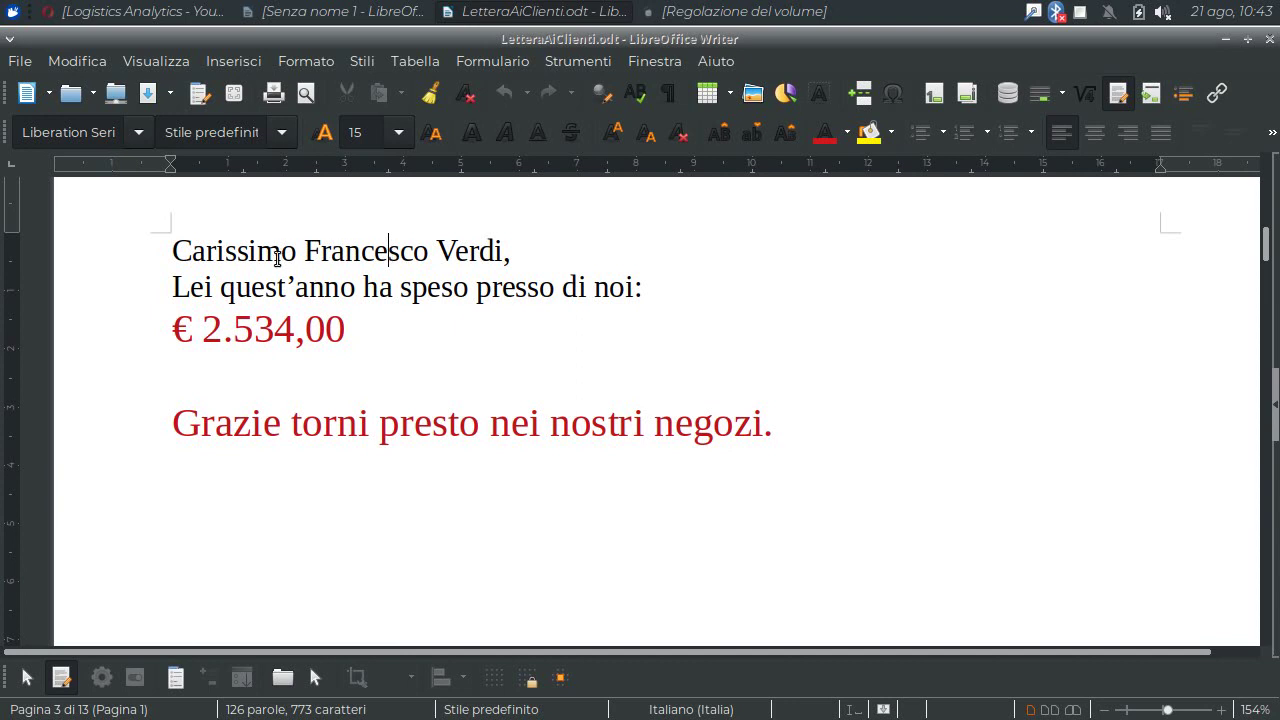
click(400, 252)
scroll(290, 320, down, 5)
scroll(301, 324, down, 5)
scroll(301, 324, down, 5)
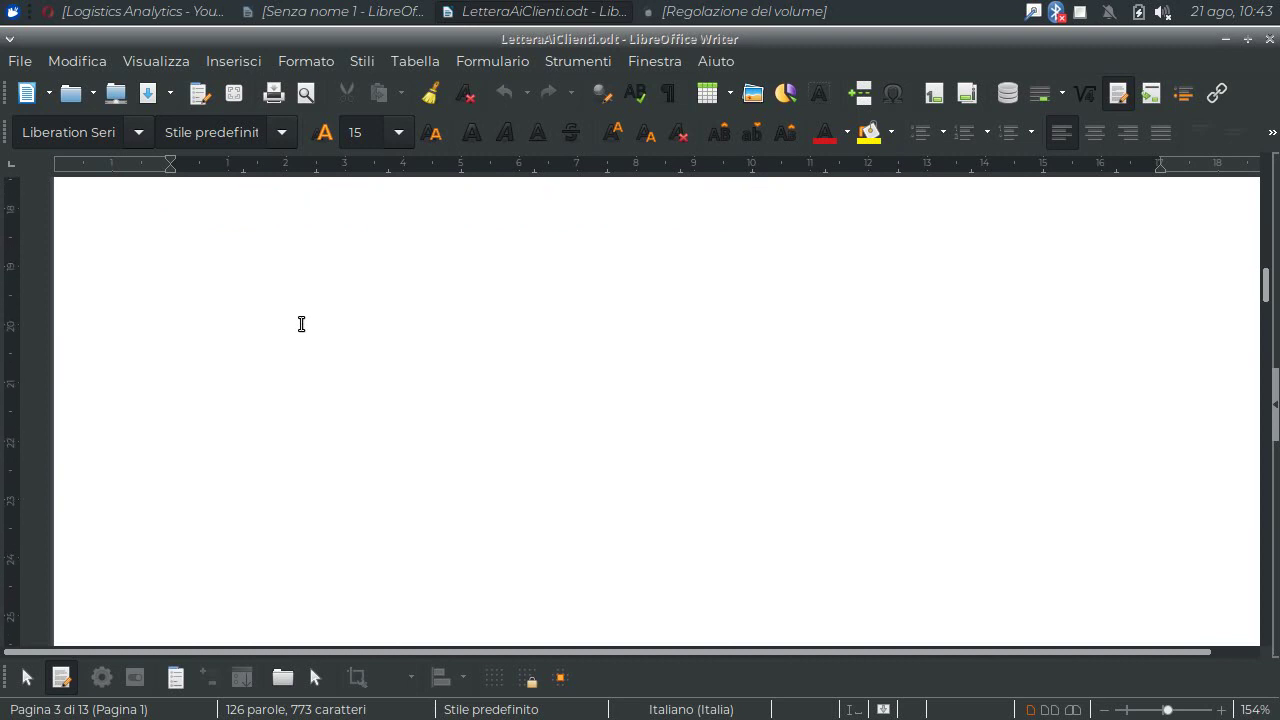
scroll(301, 324, down, 5)
scroll(303, 323, down, 3)
scroll(303, 300, down, 1)
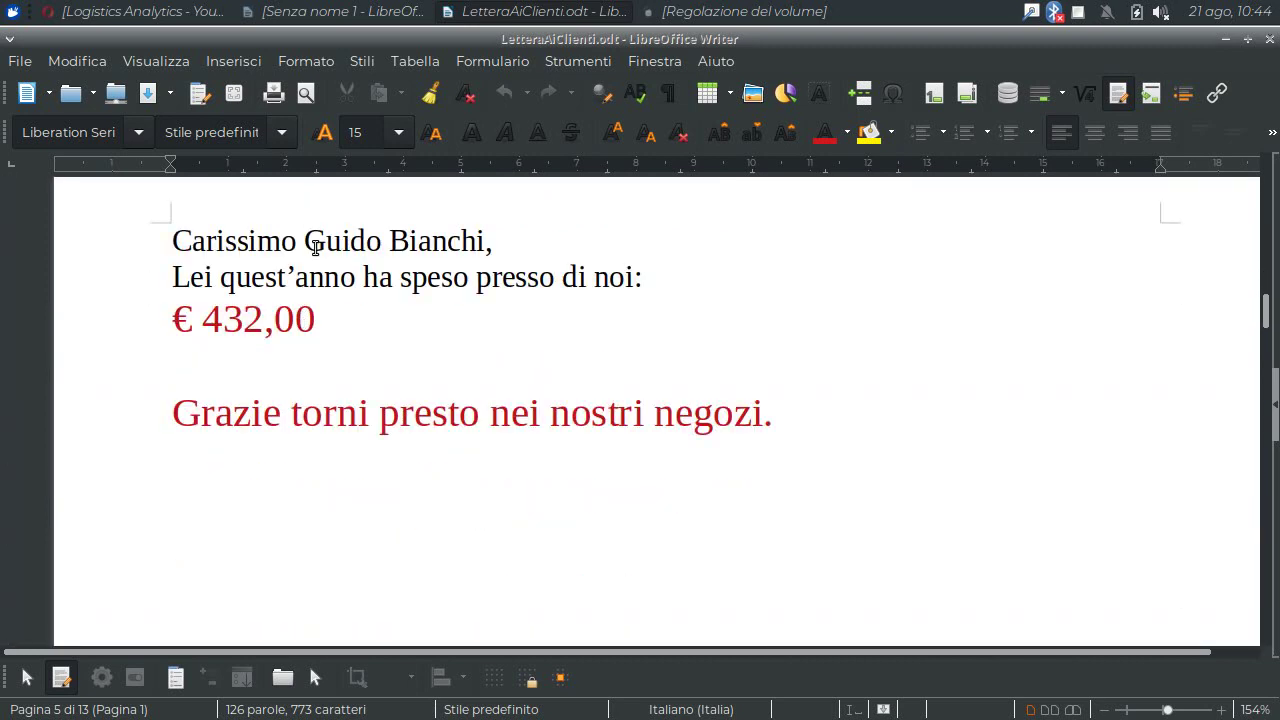
scroll(306, 337, down, 1)
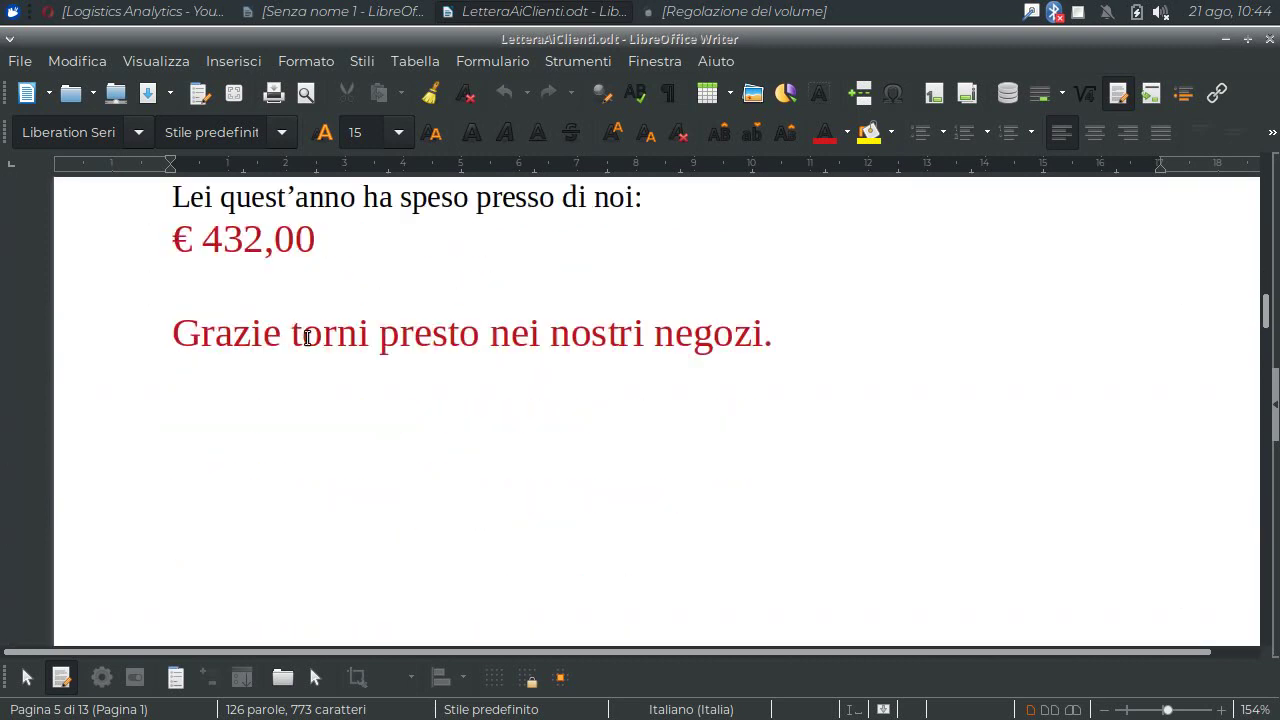
scroll(307, 337, down, 5)
scroll(314, 337, down, 5)
scroll(320, 329, down, 5)
scroll(326, 323, down, 3)
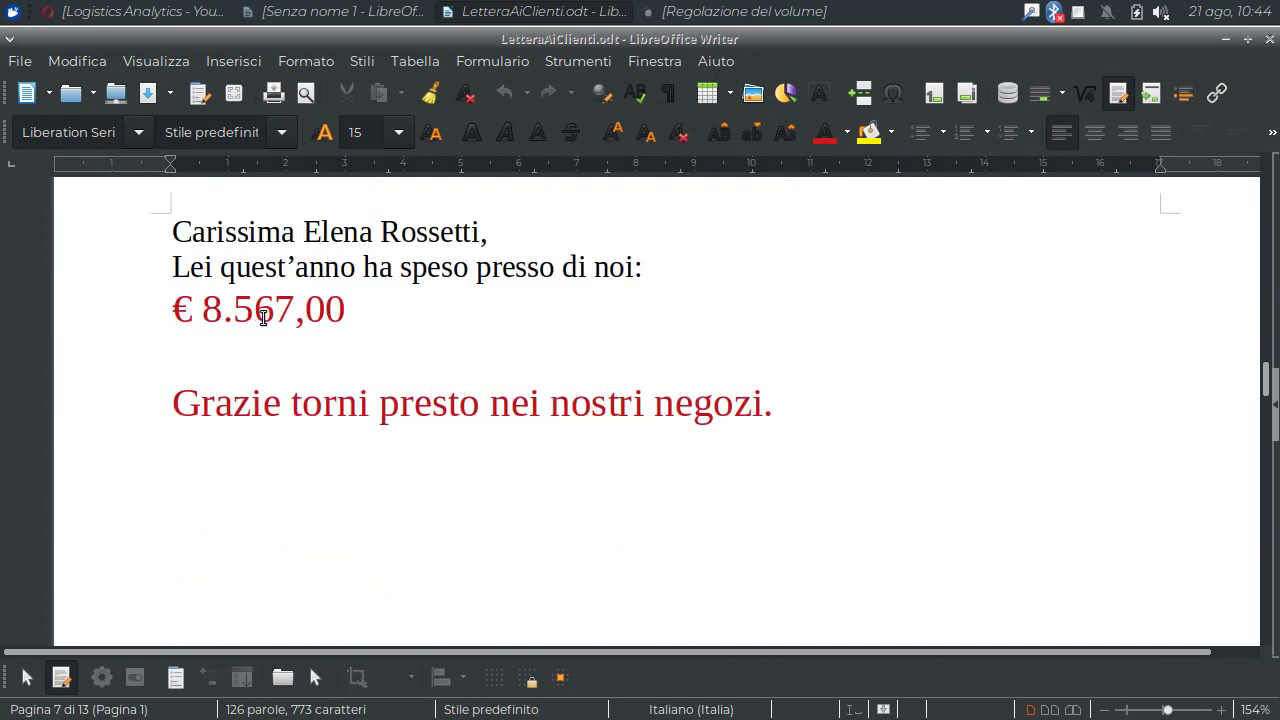
scroll(263, 317, down, 6)
scroll(263, 317, down, 4)
scroll(263, 317, down, 5)
scroll(263, 317, down, 4)
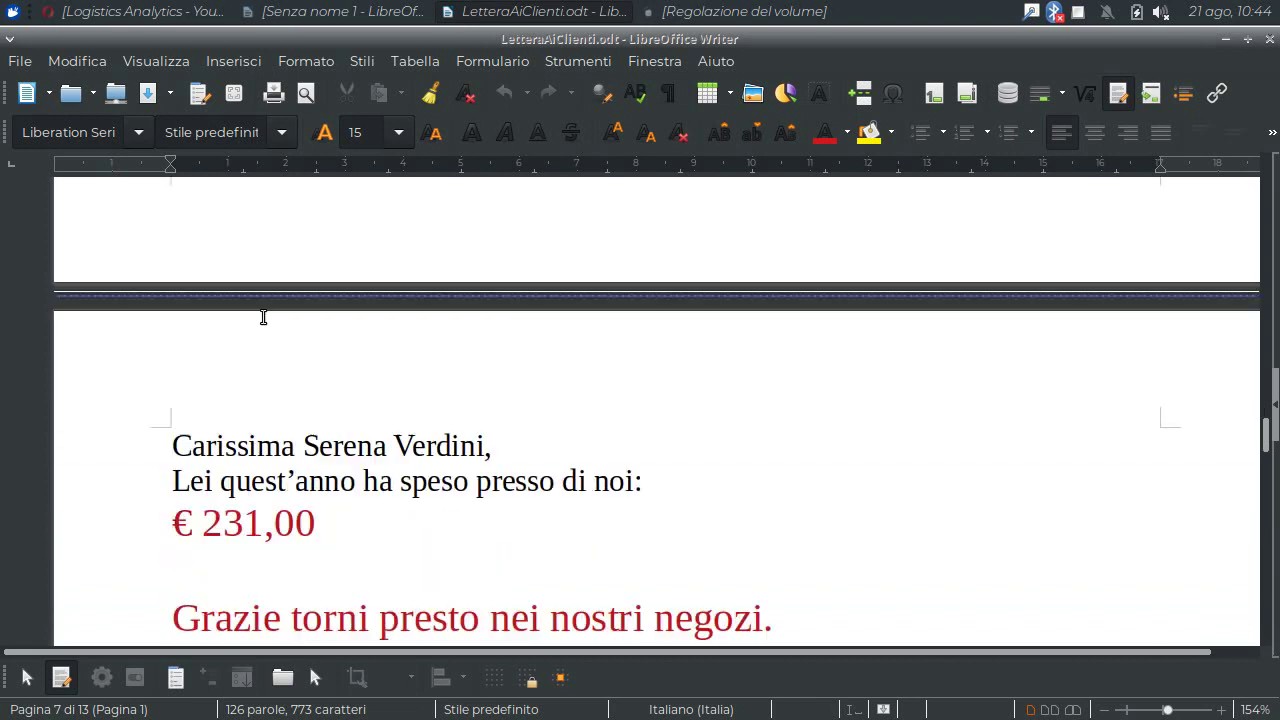
scroll(263, 317, down, 3)
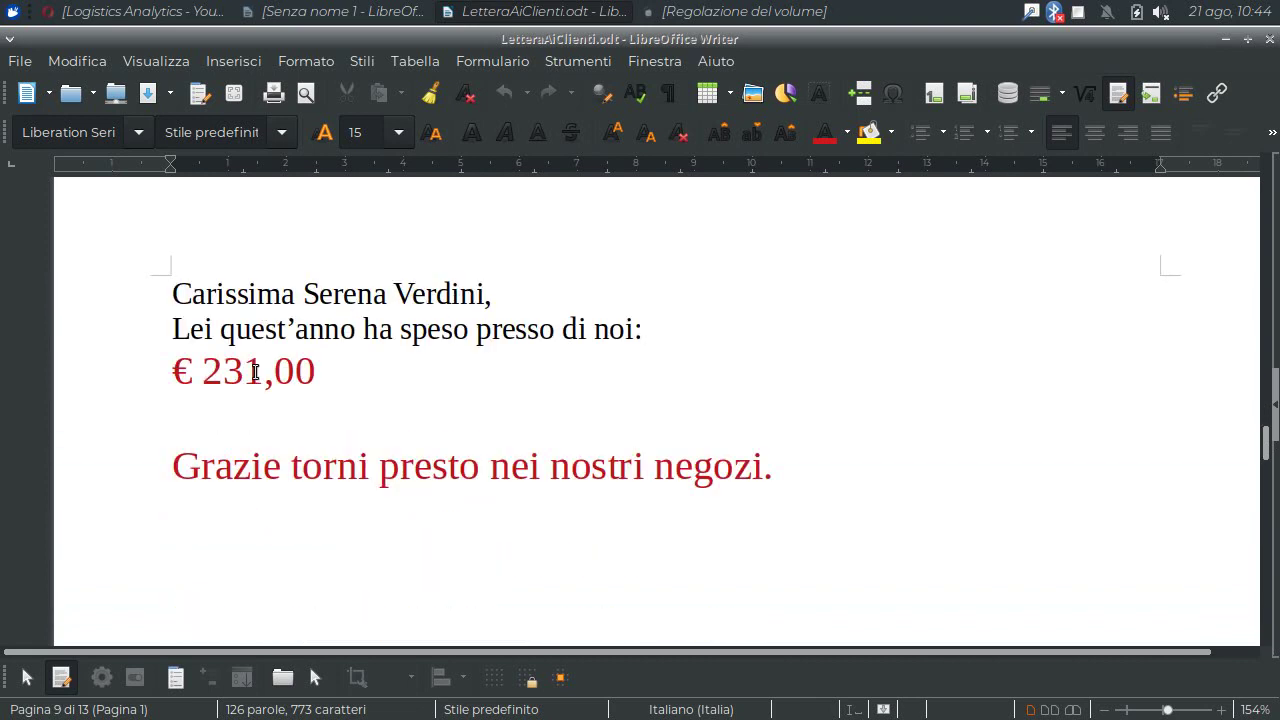
scroll(255, 360, down, 5)
scroll(265, 337, down, 5)
scroll(274, 340, down, 5)
scroll(280, 341, down, 3)
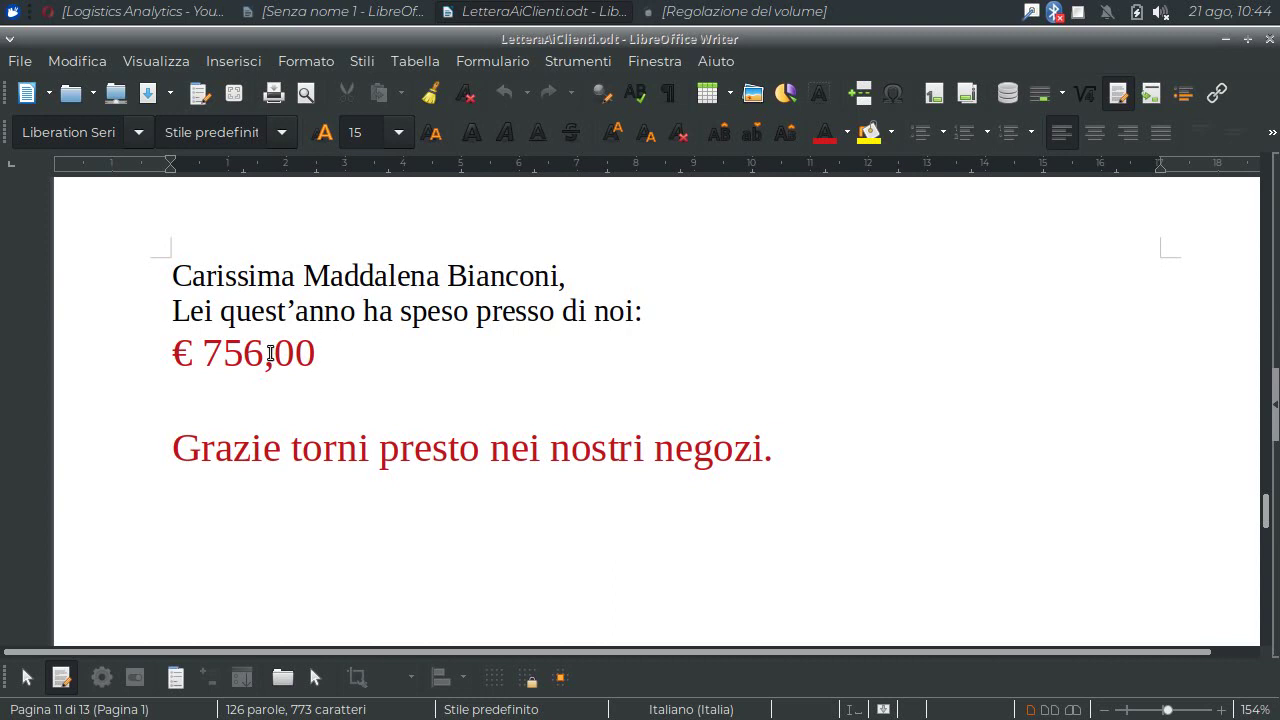
scroll(273, 353, down, 5)
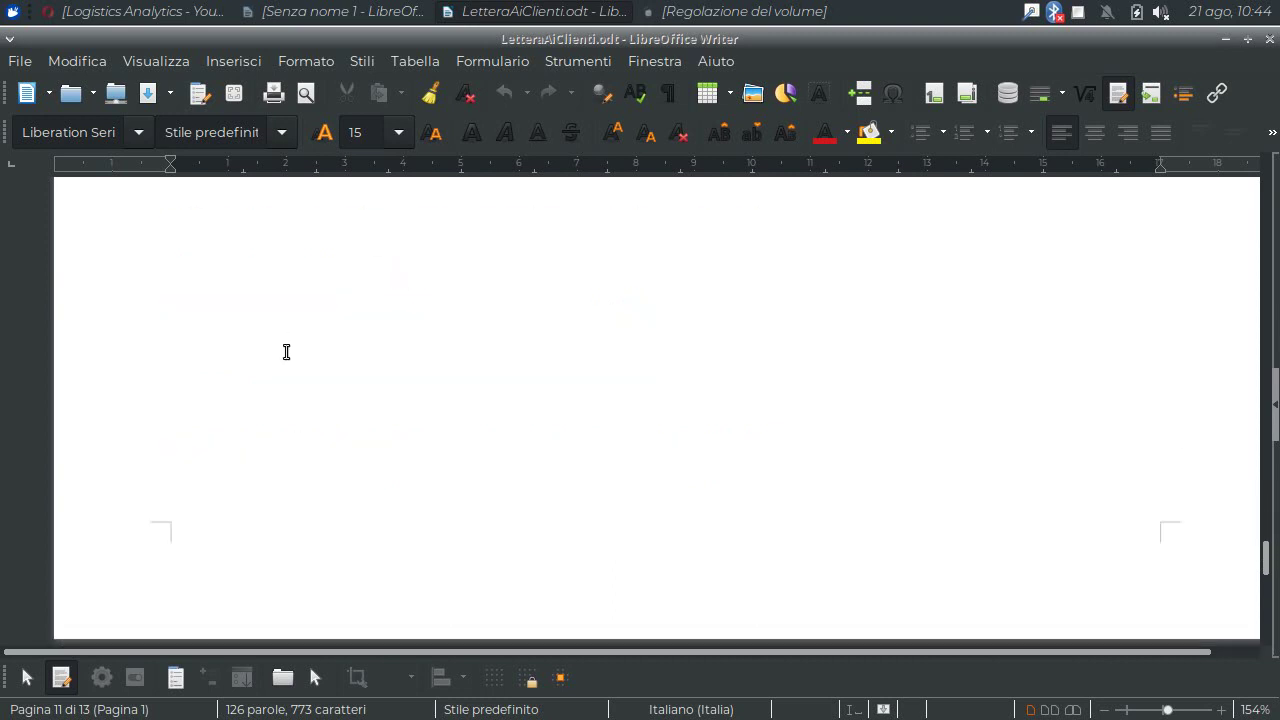
scroll(285, 340, down, 5)
scroll(285, 340, down, 1)
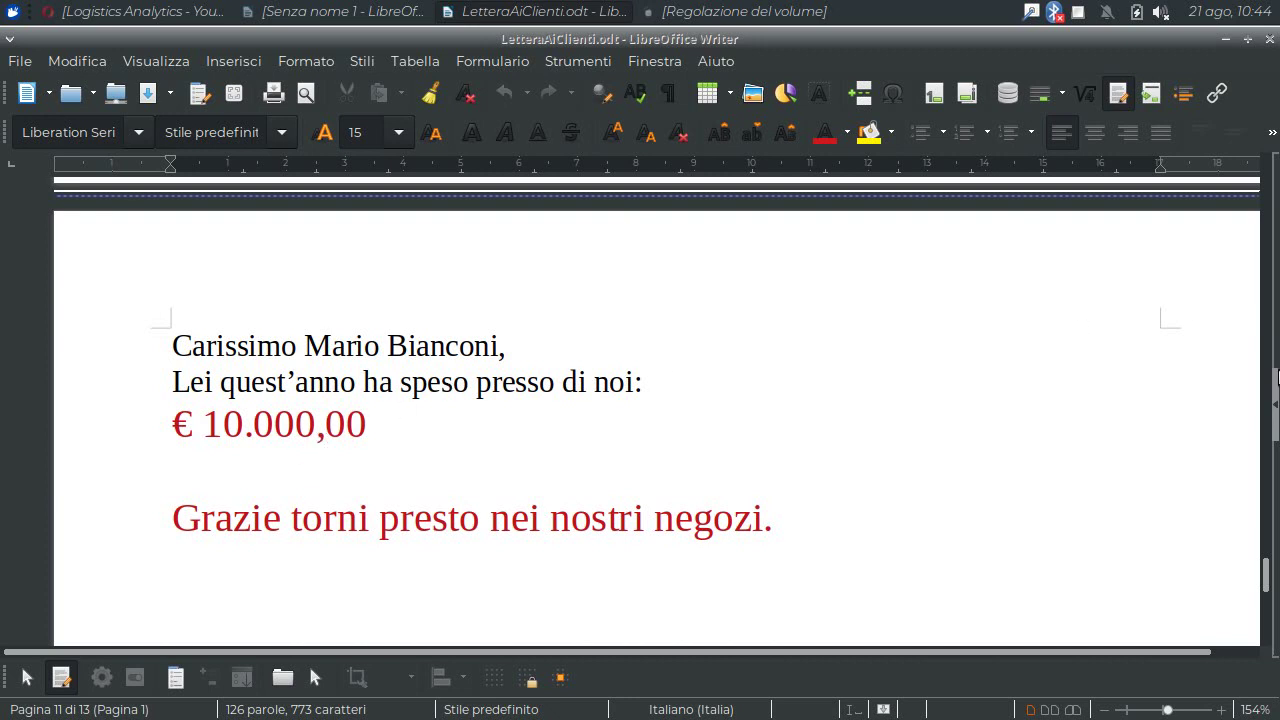
drag(1265, 575, 1245, 162)
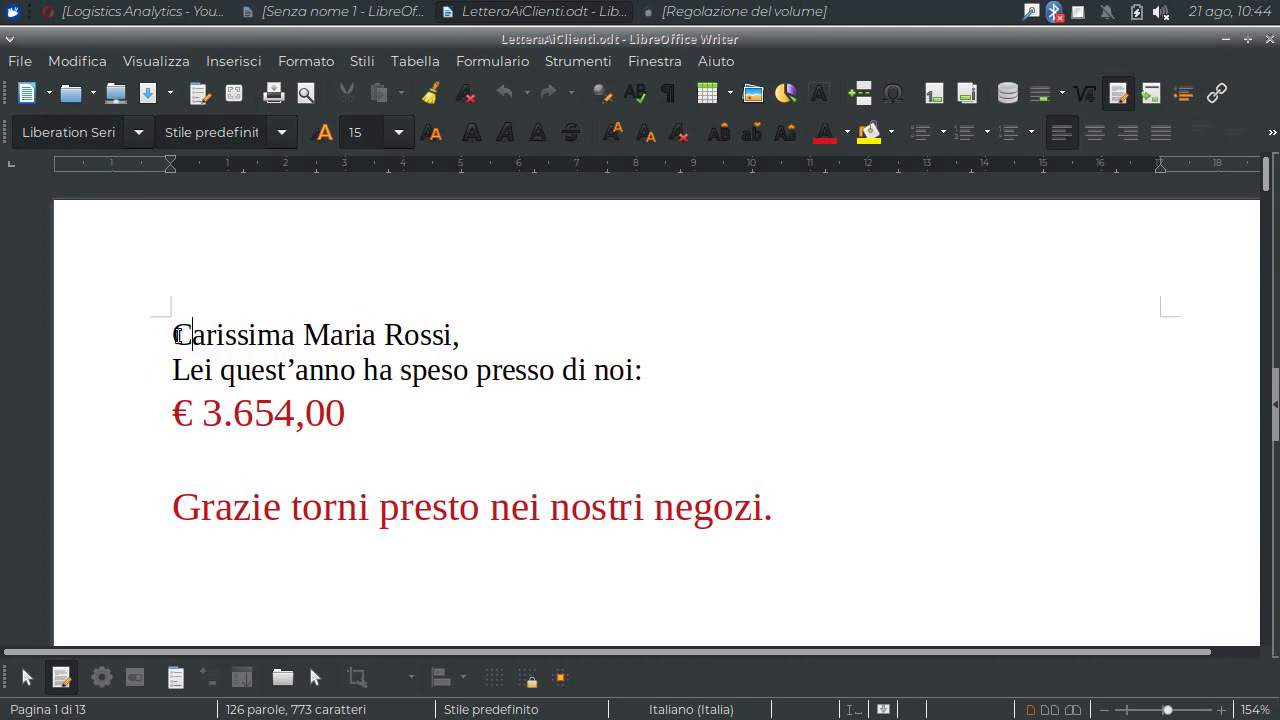
Delete the ListaClienti_It entry from Database registrati, then close the merged letter in Writer
click(1010, 95)
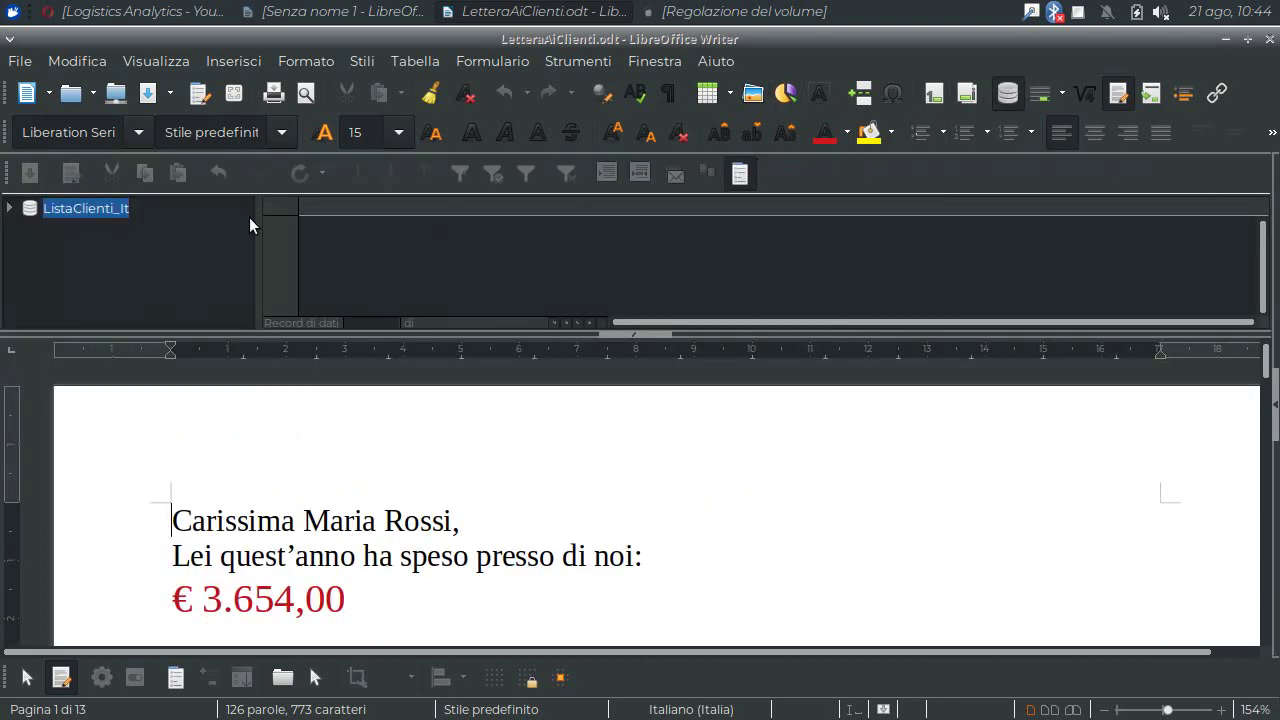
right_click(69, 214)
click(93, 242)
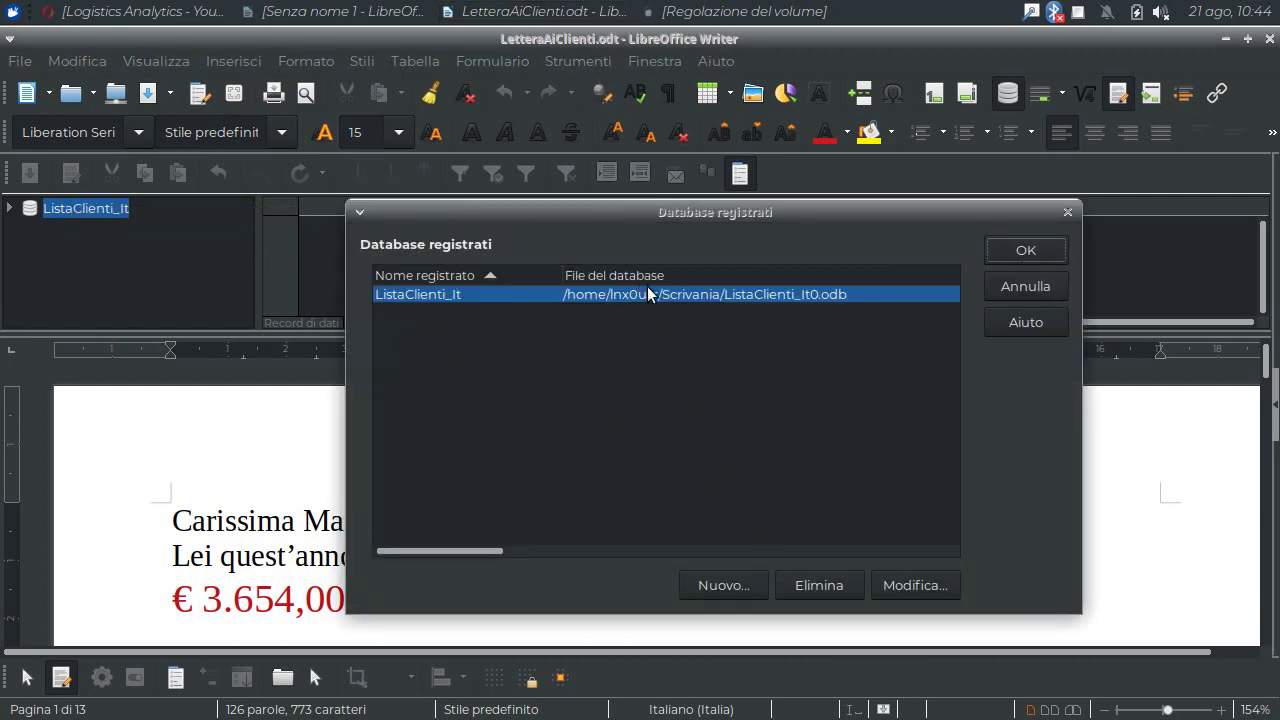
click(822, 585)
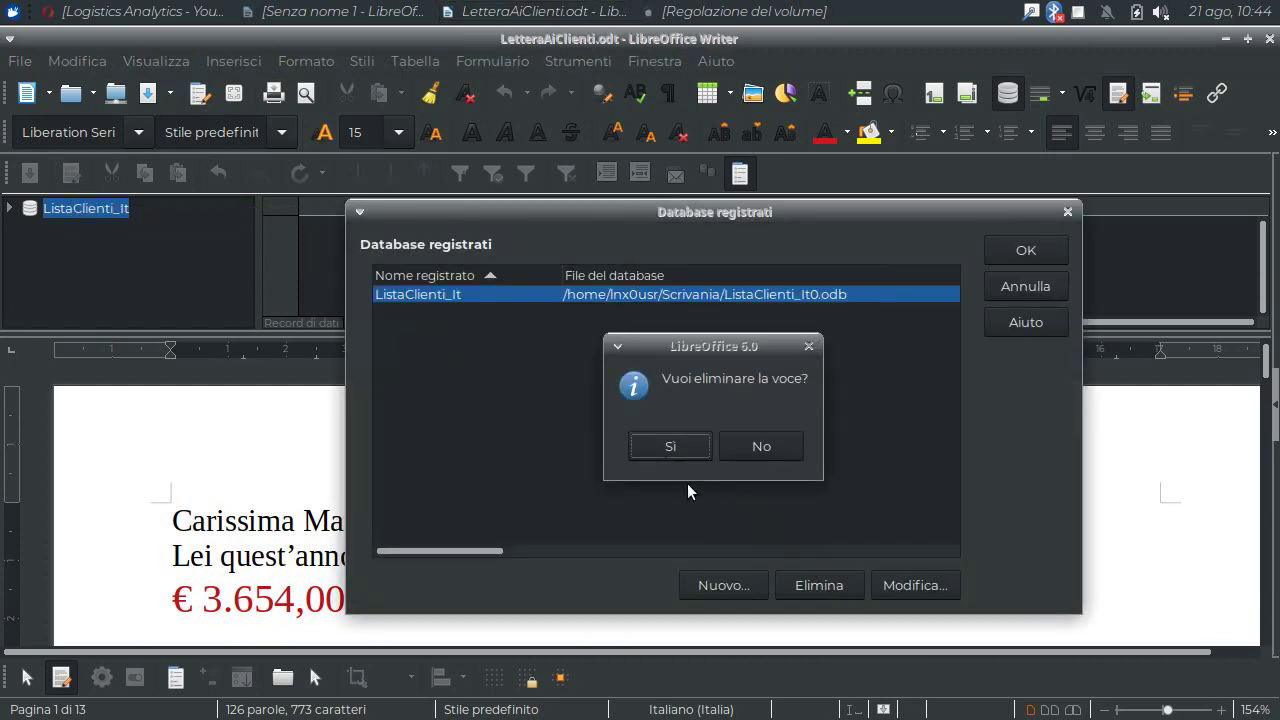
click(664, 441)
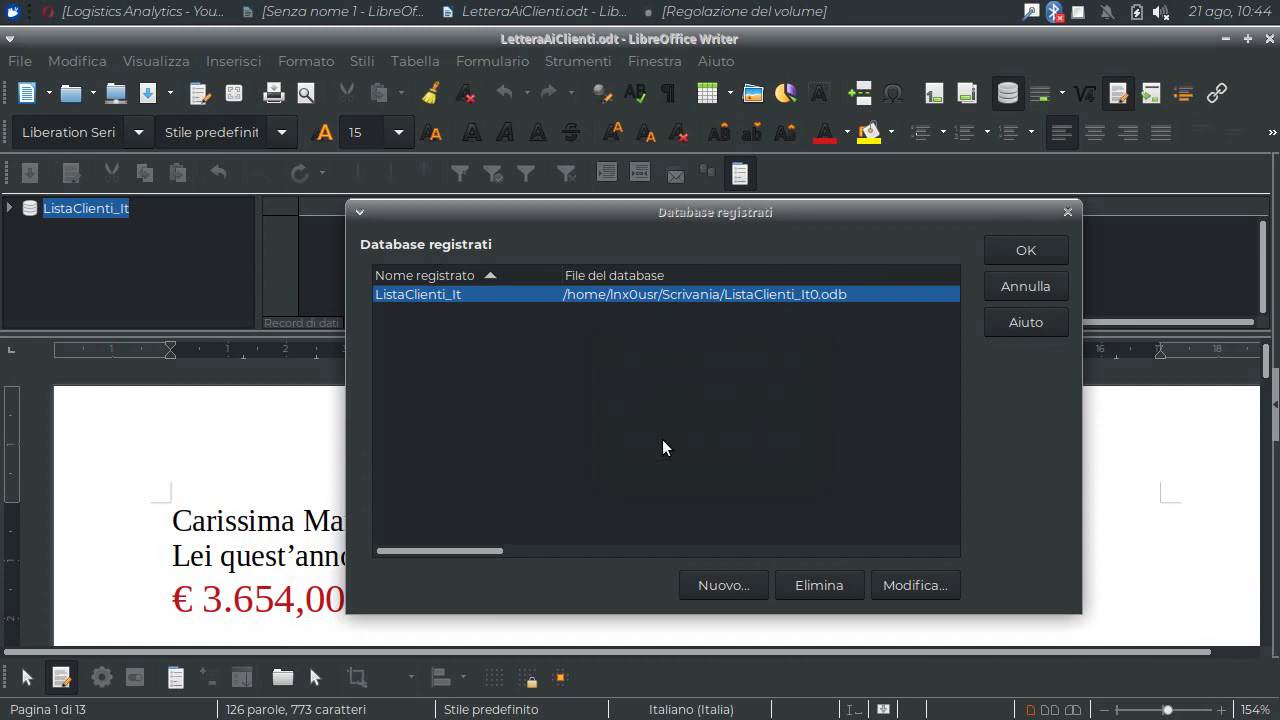
click(1018, 248)
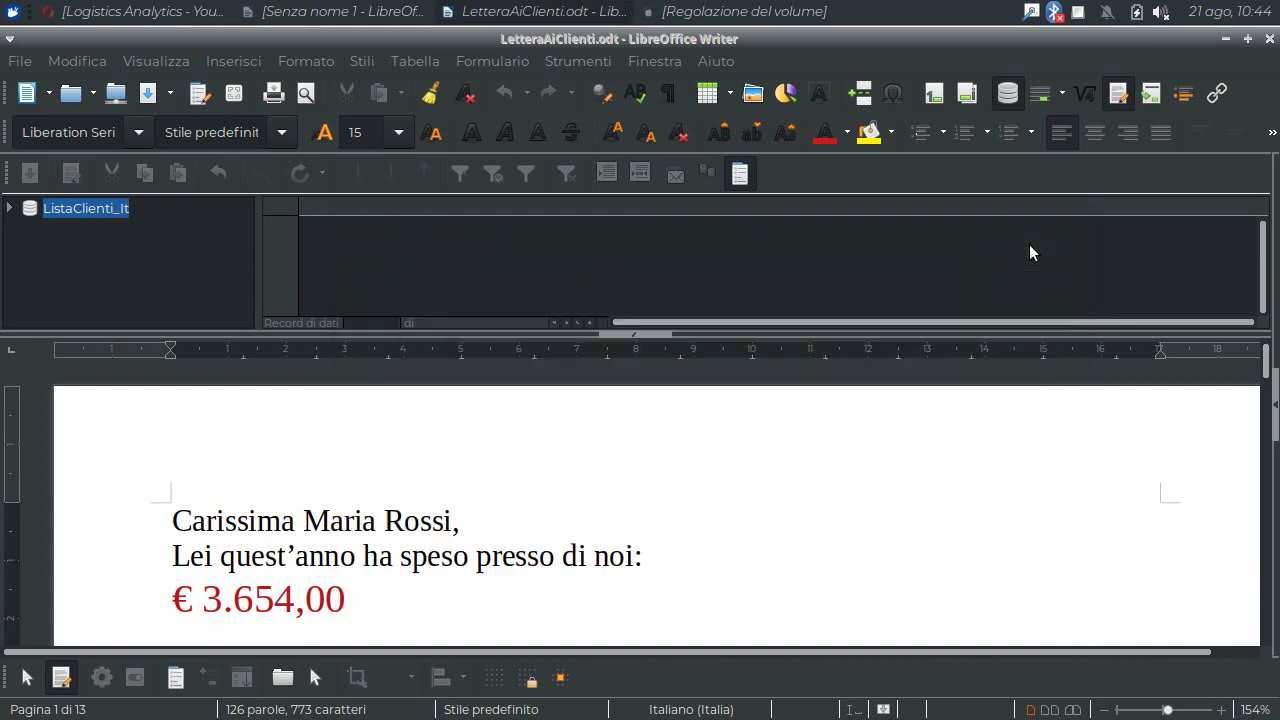
click(1270, 40)
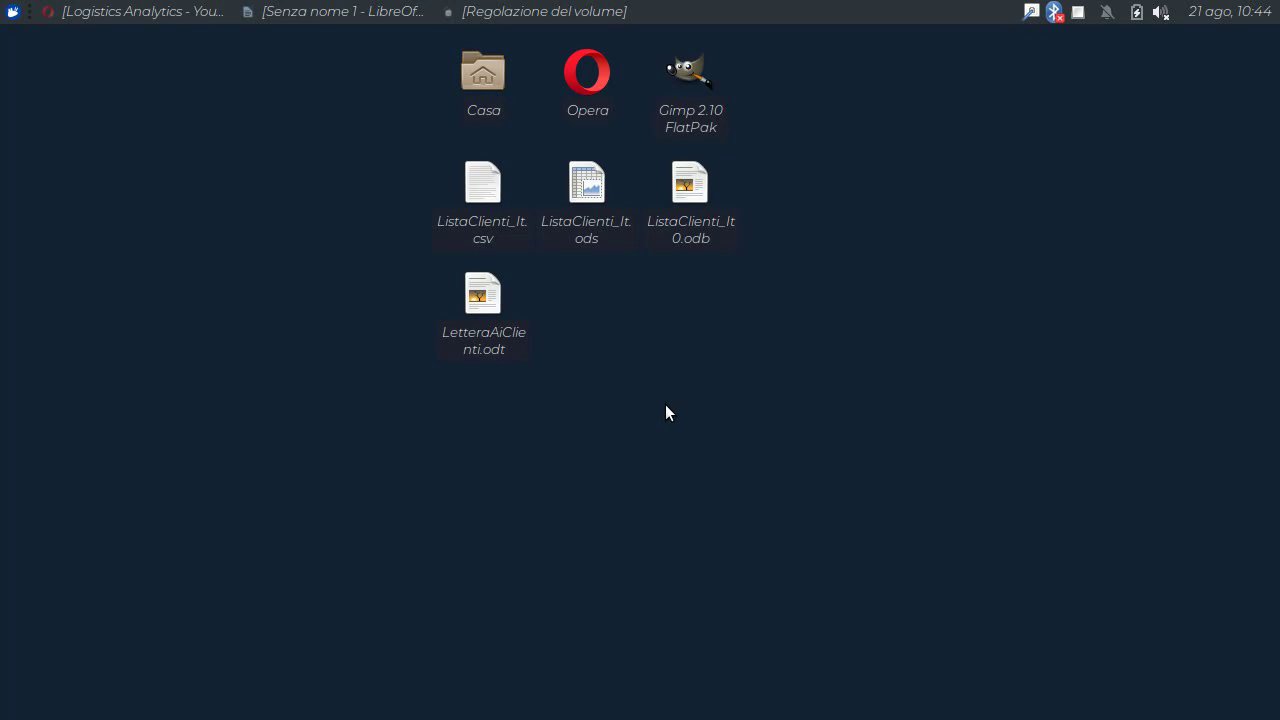